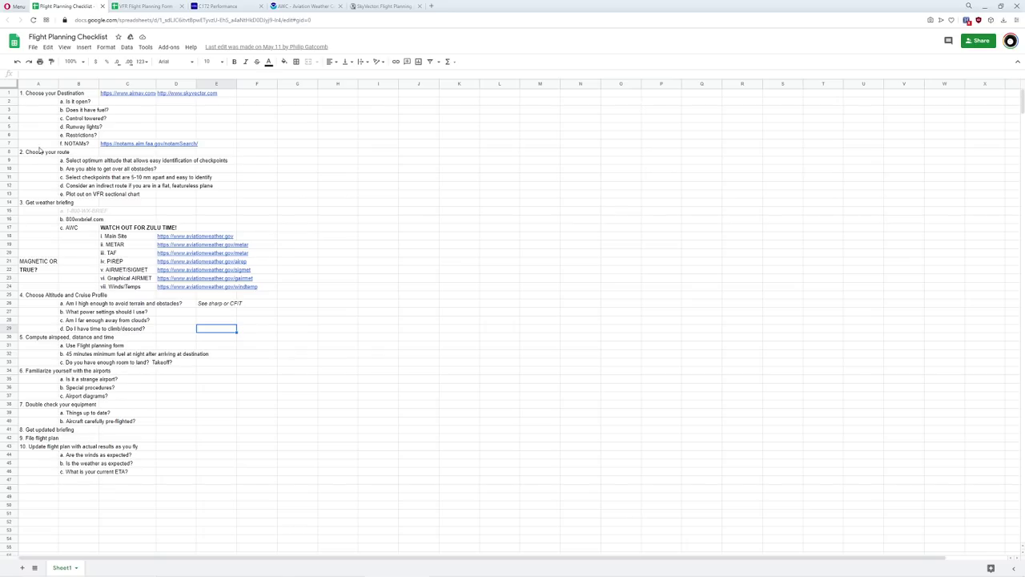
# Step: Review the planned KGON to KHFD route on the SkyVector chart alongside the checklist's "Choose your Destination" section
pyautogui.click(381, 8)
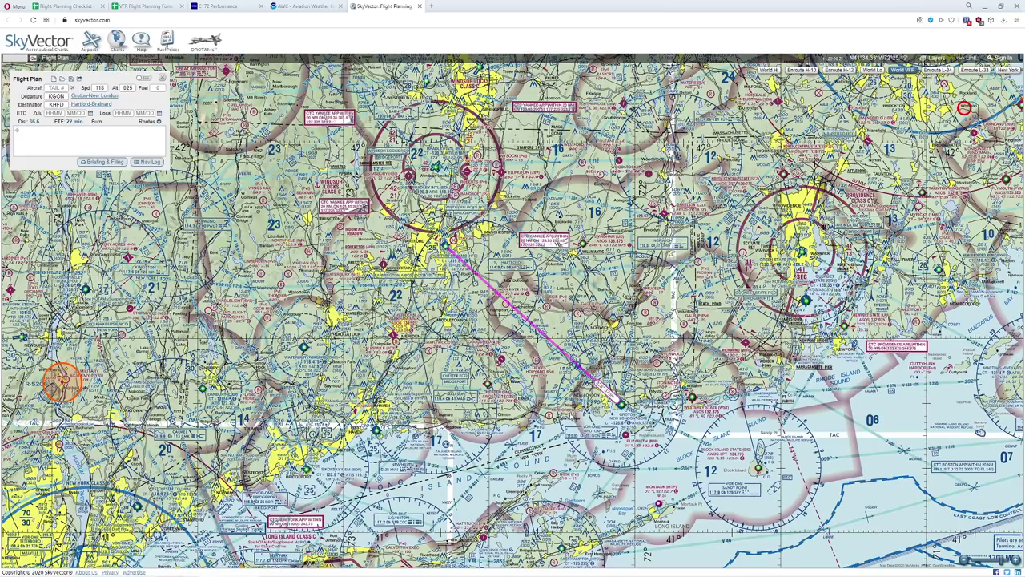
pyautogui.scroll(1, 532, 336)
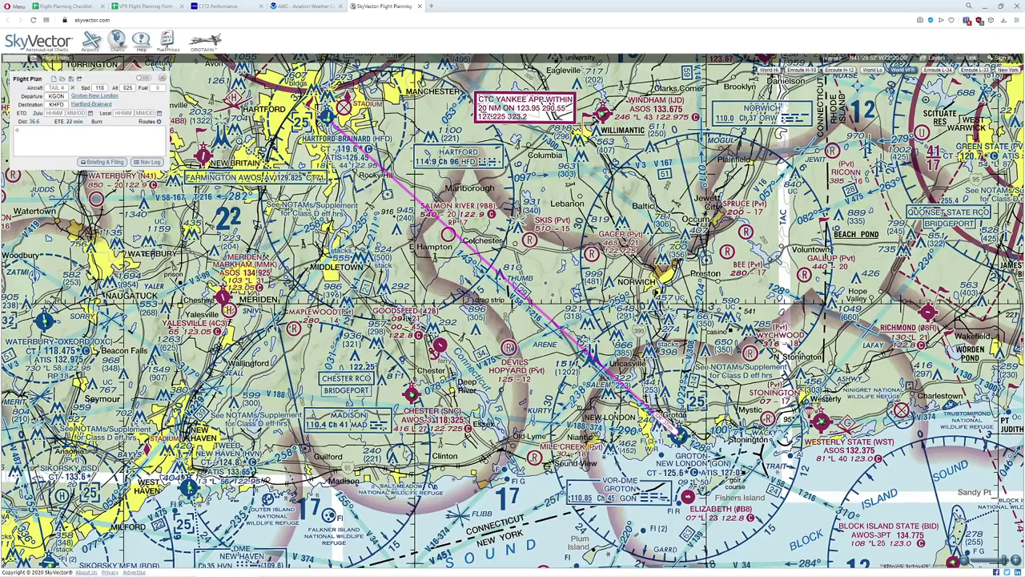
pyautogui.click(72, 7)
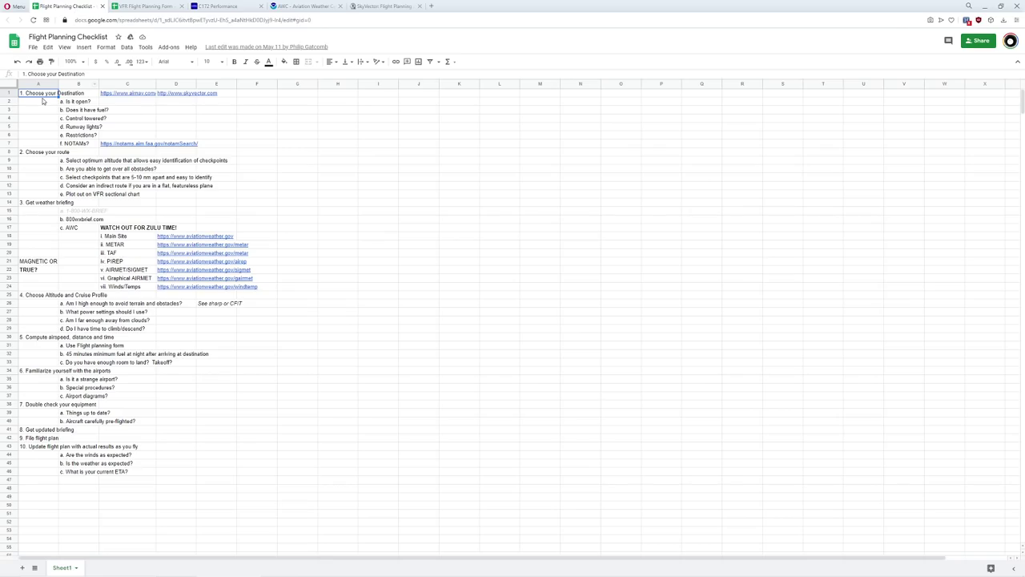
pyautogui.click(392, 7)
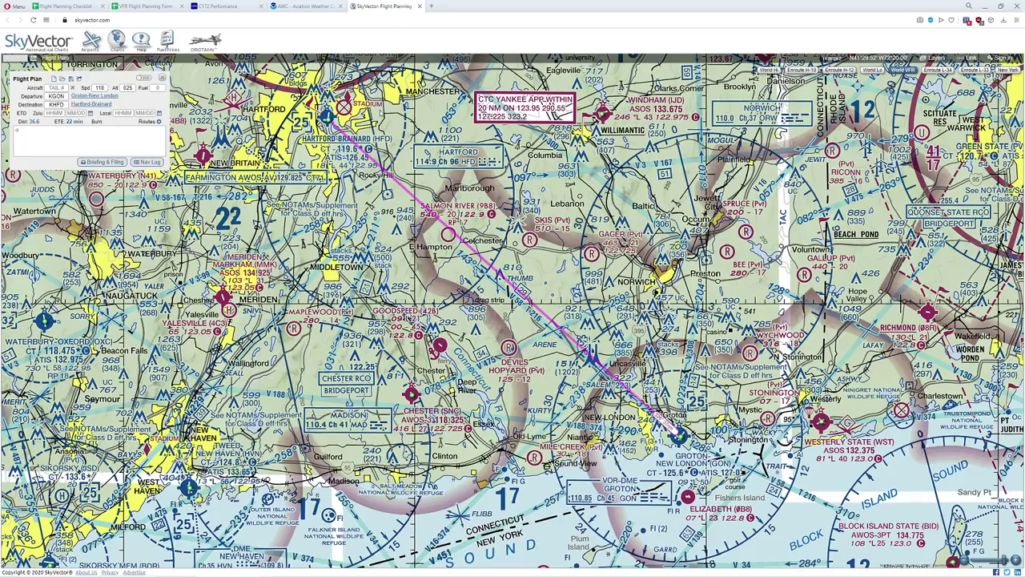
pyautogui.click(74, 8)
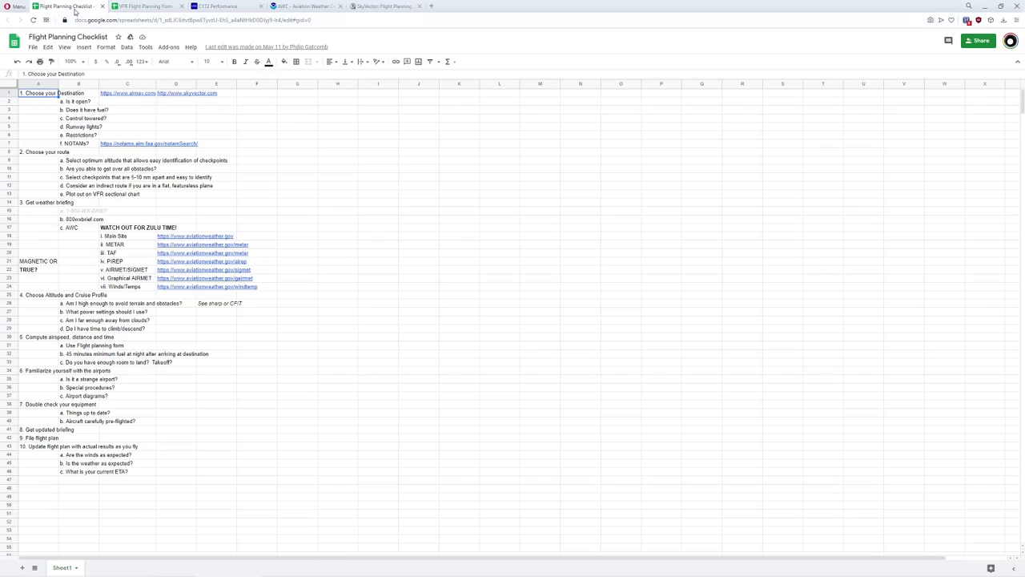
# Step: For the checklist's fuel question, open the Hartford-Brainard airport page from the SkyVector chart and preview its chart supplement
pyautogui.click(71, 110)
pyautogui.click(384, 6)
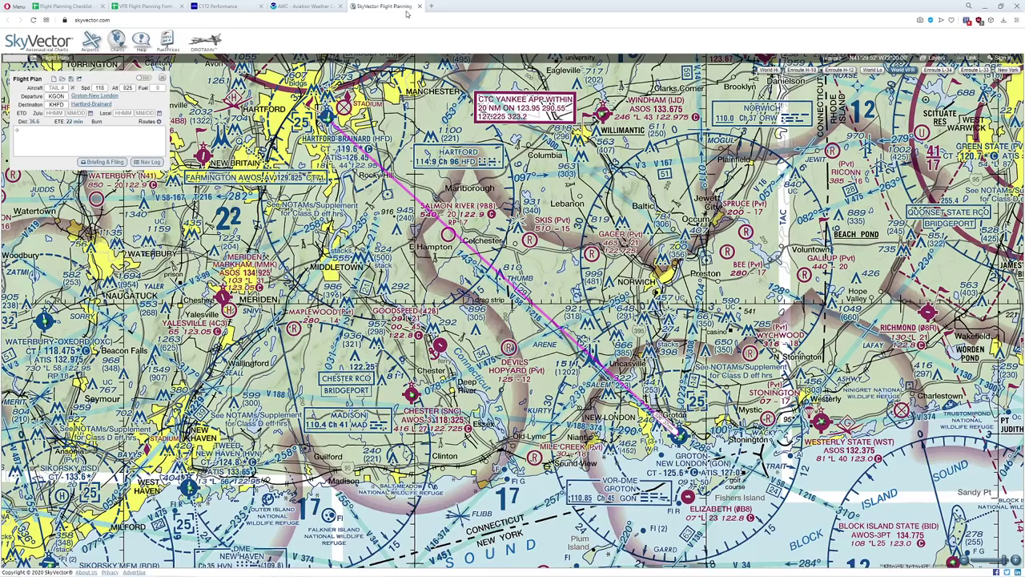
pyautogui.click(327, 121)
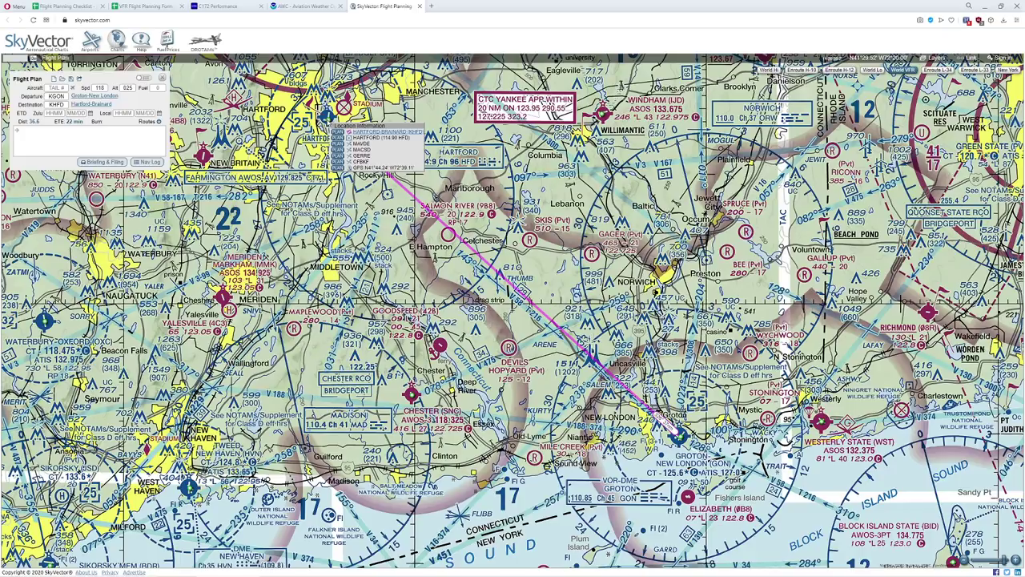
pyautogui.click(362, 134)
pyautogui.moveTo(54, 101)
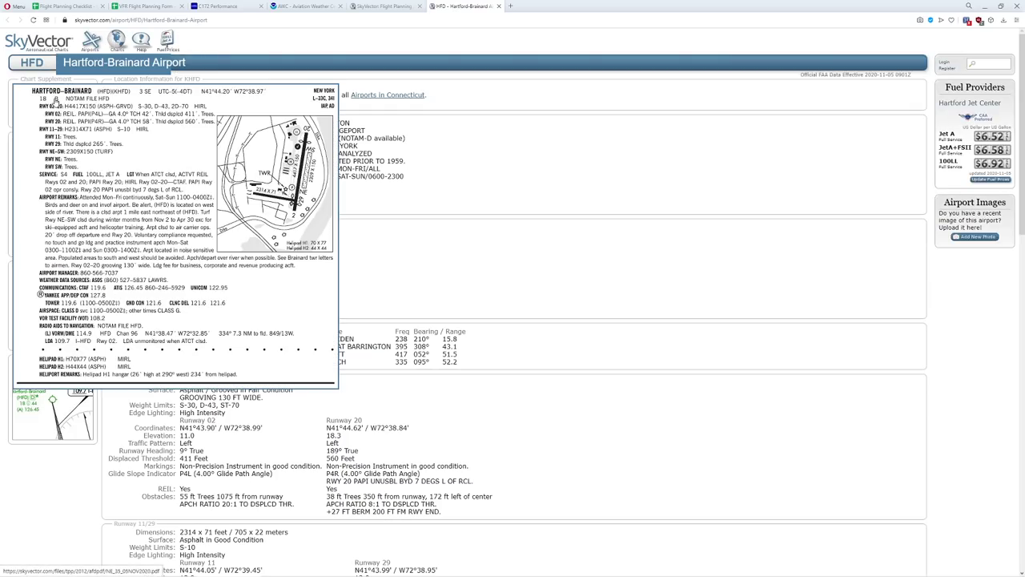
# Step: Check the checklist's control tower and runway lights questions against the Hartford-Brainard airport page and chart supplement
pyautogui.click(69, 6)
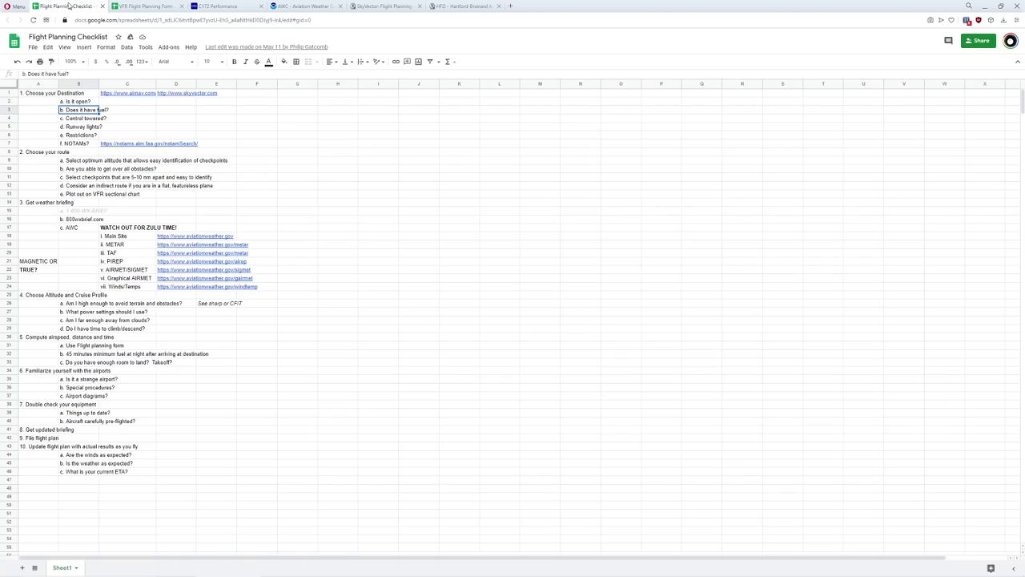
pyautogui.click(75, 118)
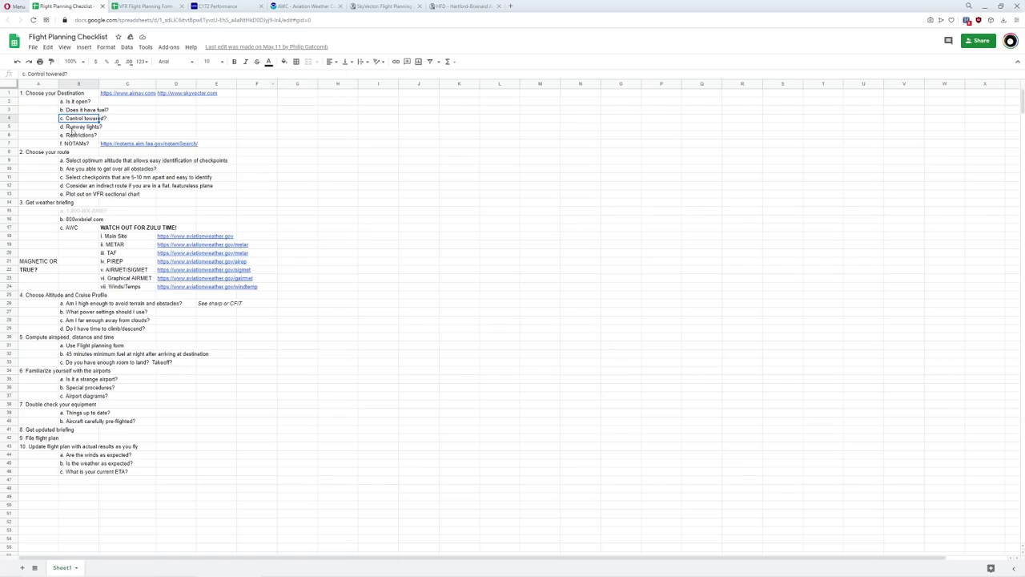
pyautogui.click(451, 8)
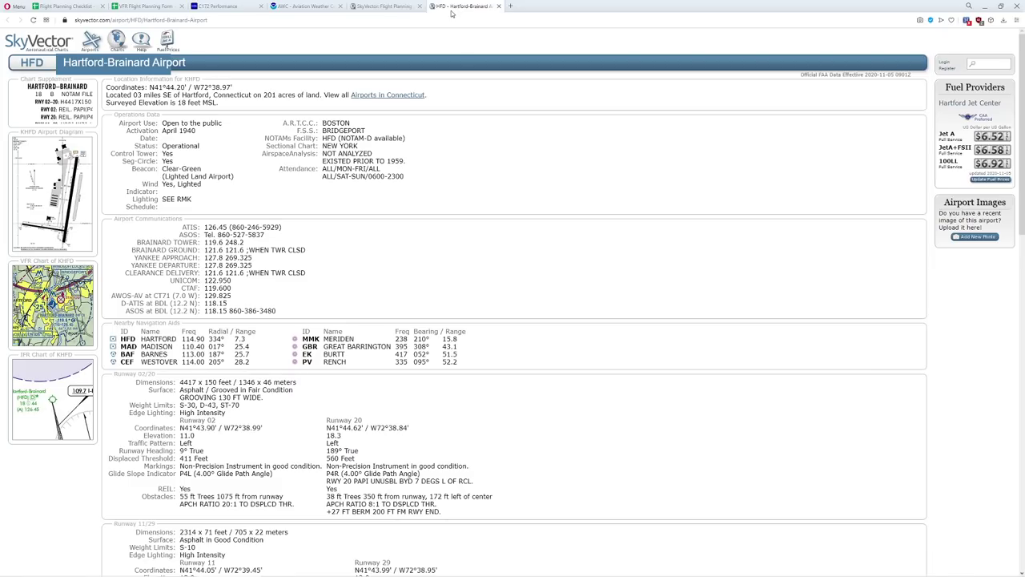
pyautogui.moveTo(50, 105)
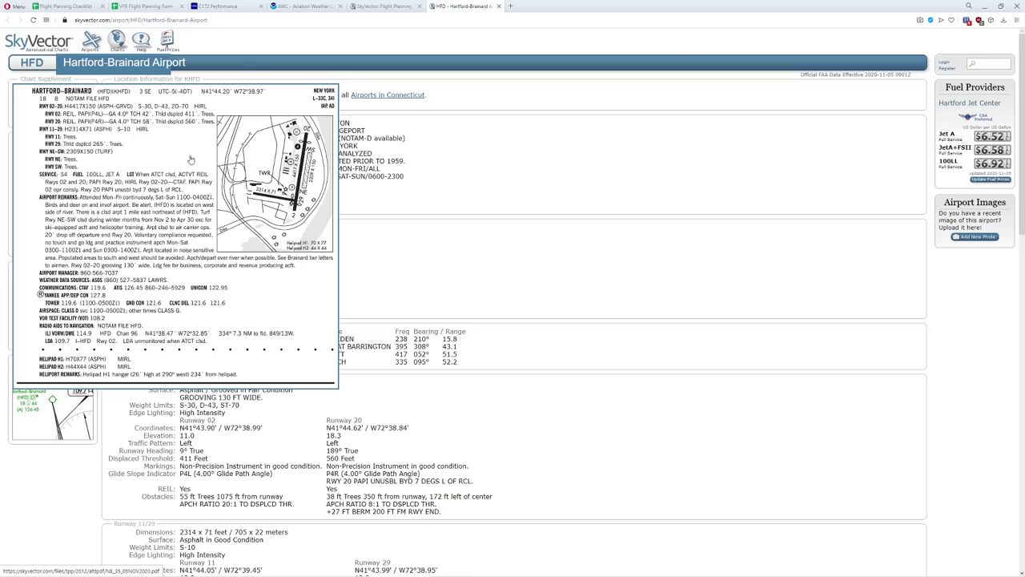
# Step: For the checklist's restrictions question, inspect the flight restrictions south of Boston and at Army West Point on the SkyVector chart
pyautogui.click(85, 11)
pyautogui.click(81, 137)
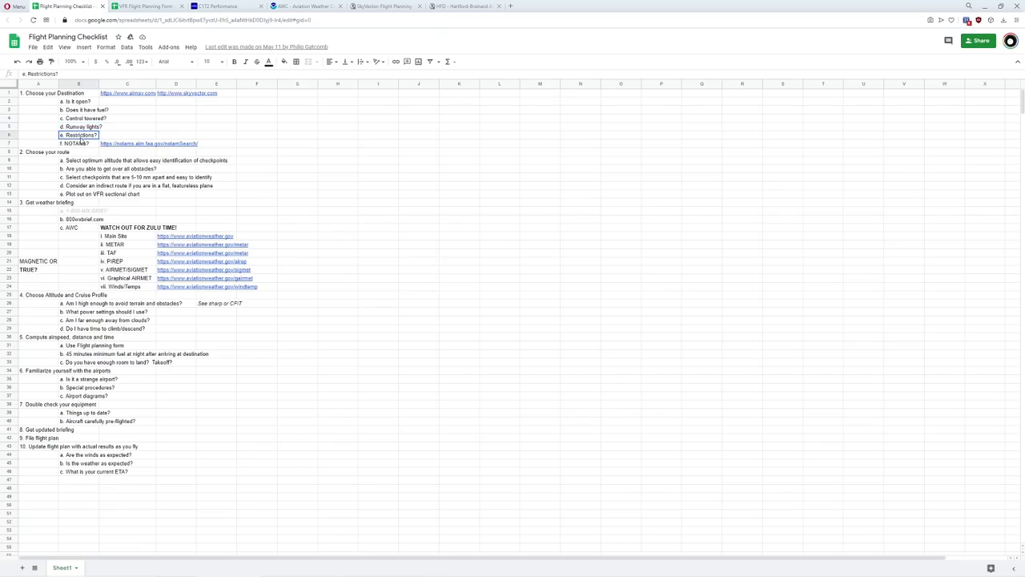
pyautogui.click(465, 7)
pyautogui.click(382, 7)
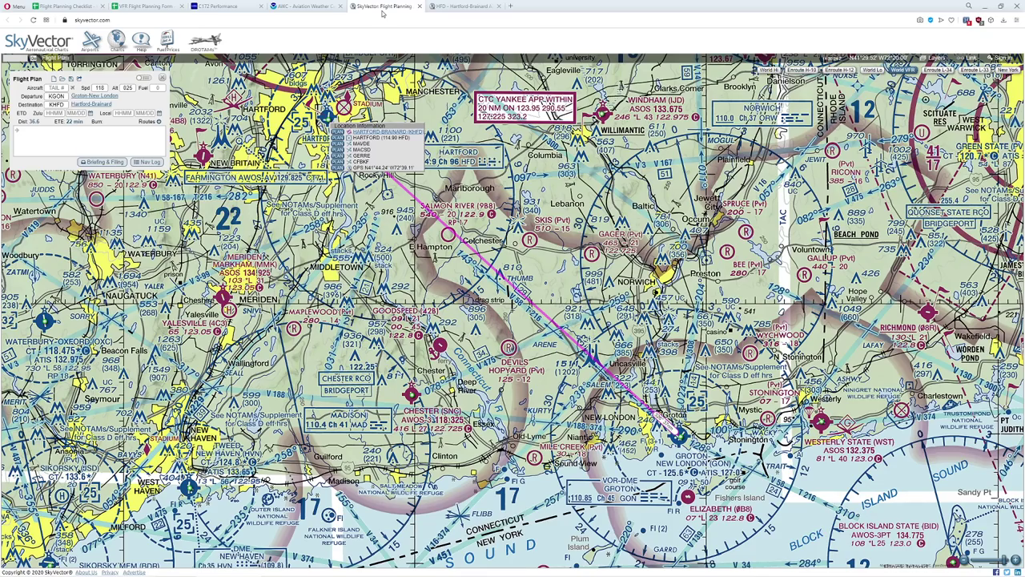
pyautogui.scroll(-5, 538, 196)
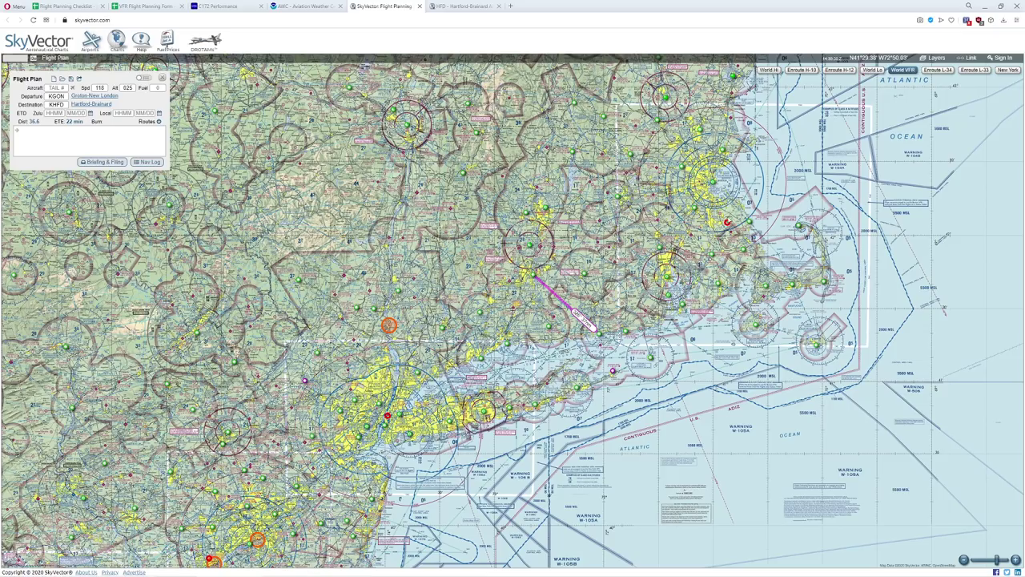
pyautogui.moveTo(727, 224)
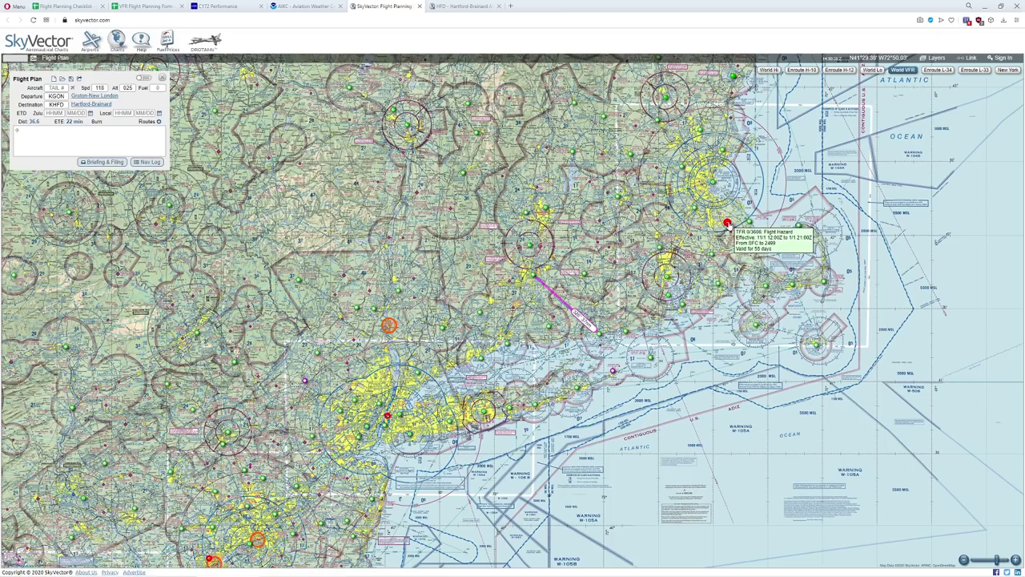
pyautogui.moveTo(727, 228); pyautogui.dragTo(739, 183)
pyautogui.moveTo(400, 282)
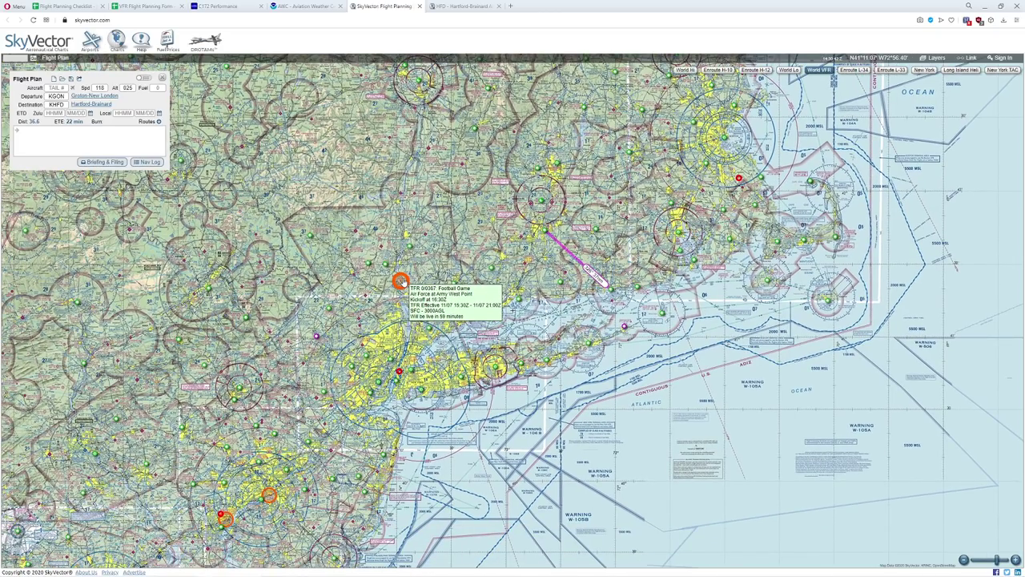
# Step: Inspect the flight restrictions marked around New York City, Philadelphia and Washington on the chart
pyautogui.moveTo(400, 369); pyautogui.dragTo(519, 273)
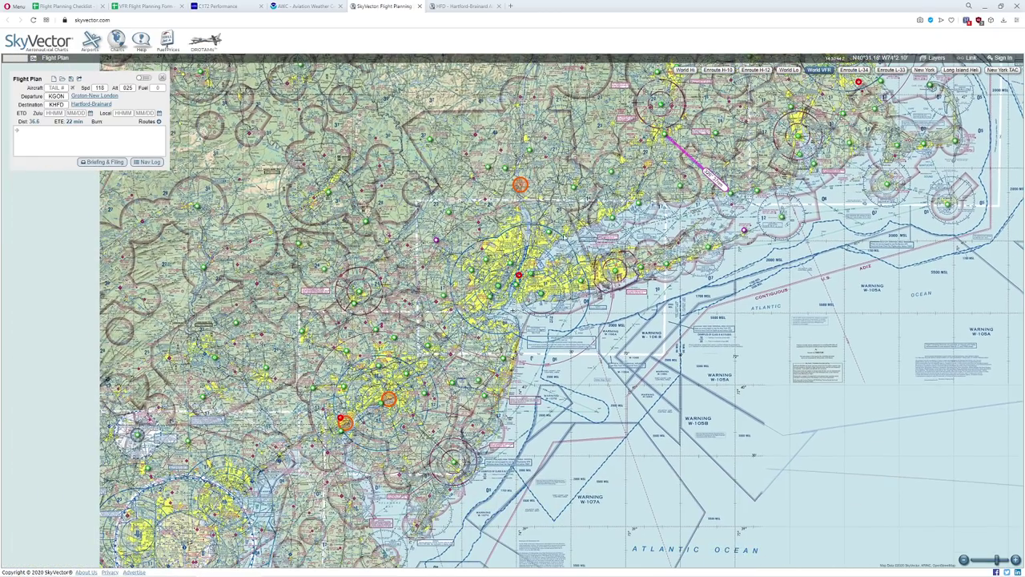
pyautogui.moveTo(519, 274)
pyautogui.scroll(1, 519, 274)
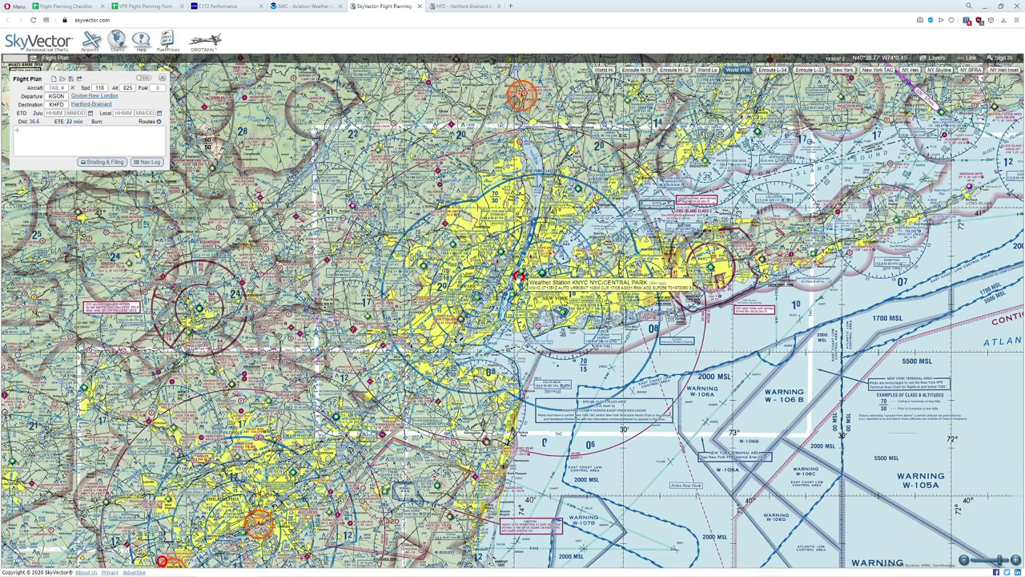
pyautogui.moveTo(519, 277); pyautogui.dragTo(546, 186)
pyautogui.moveTo(285, 433); pyautogui.dragTo(362, 344)
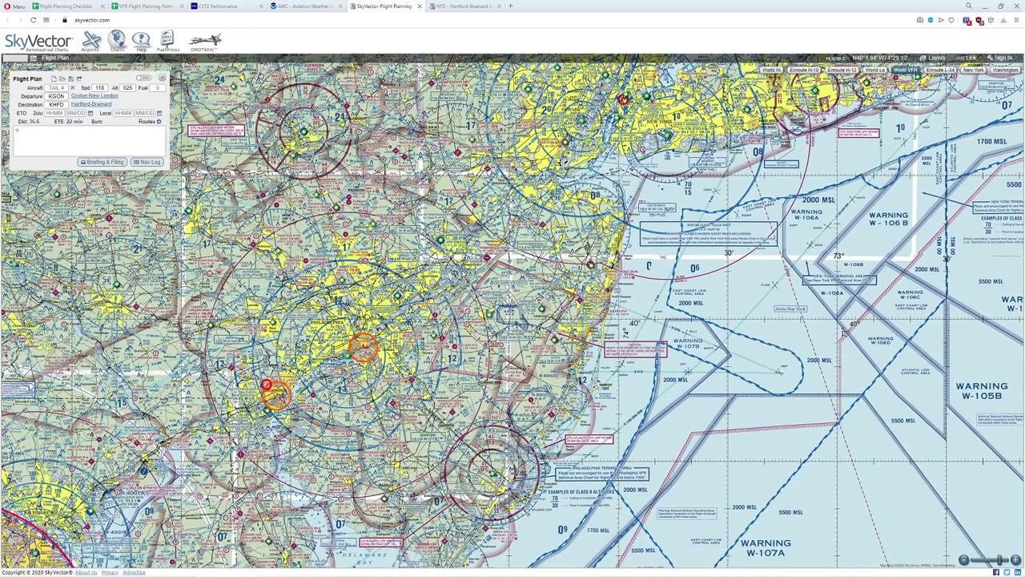
pyautogui.moveTo(268, 388)
pyautogui.scroll(-2, 267, 387)
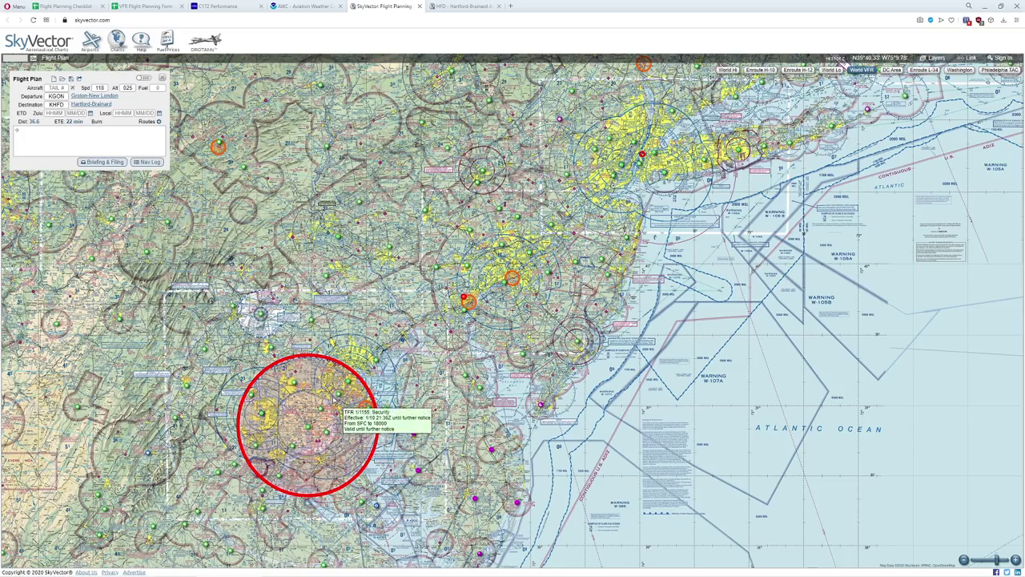
# Step: Return to the Groton to Hartford-Brainard route on the chart and examine the airspace along it for restrictions
pyautogui.moveTo(700, 239); pyautogui.dragTo(498, 410)
pyautogui.moveTo(620, 202); pyautogui.dragTo(569, 252)
pyautogui.scroll(2, 570, 251)
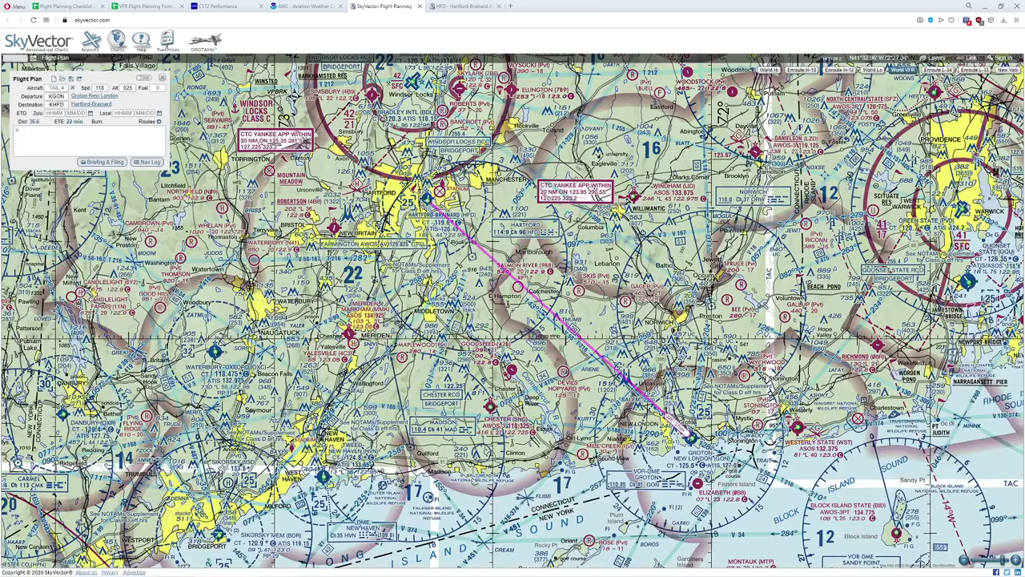
pyautogui.scroll(1, 572, 233)
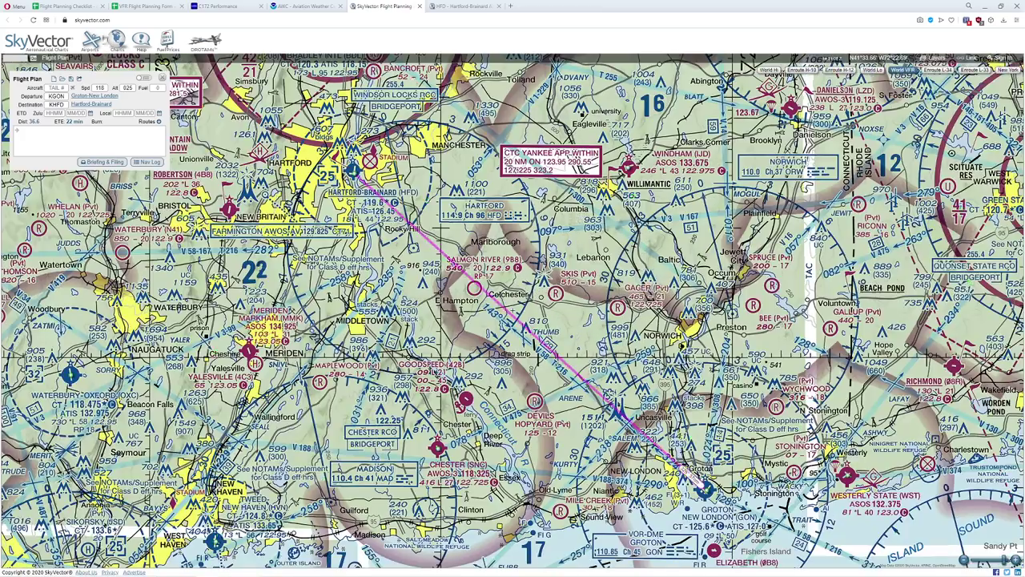
pyautogui.click(83, 11)
pyautogui.click(454, 8)
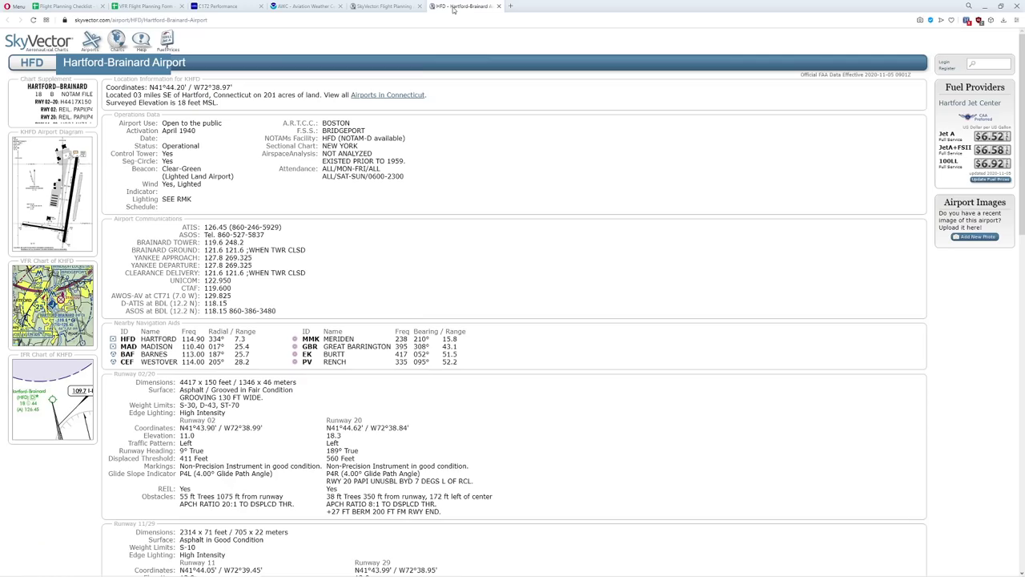
pyautogui.click(369, 7)
pyautogui.moveTo(689, 399); pyautogui.dragTo(655, 347)
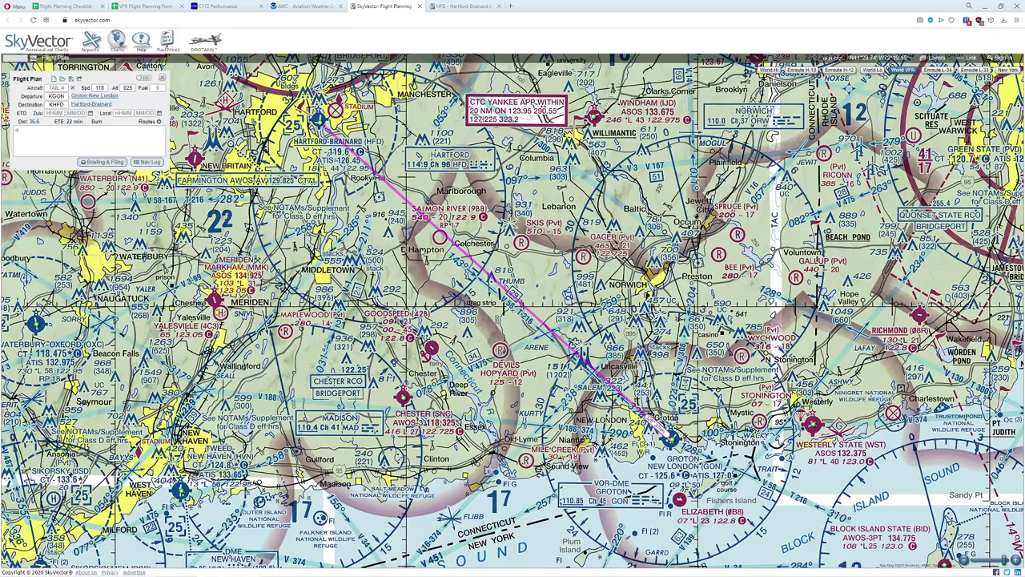
pyautogui.moveTo(423, 253); pyautogui.dragTo(555, 365)
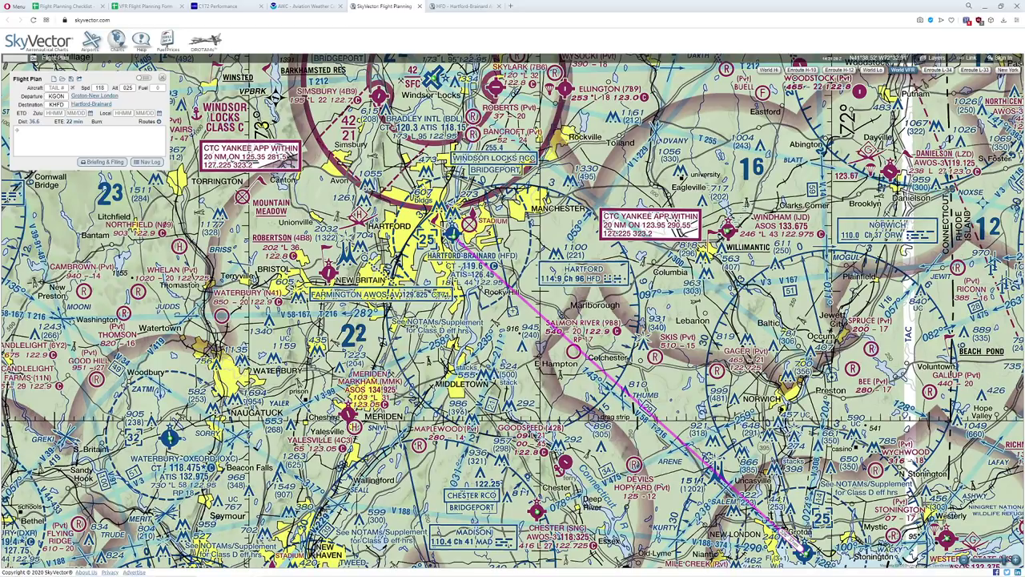
# Step: Open the FAA NOTAM Search site from the link beside the checklist's NOTAMs item and accept its disclaimer
pyautogui.click(68, 6)
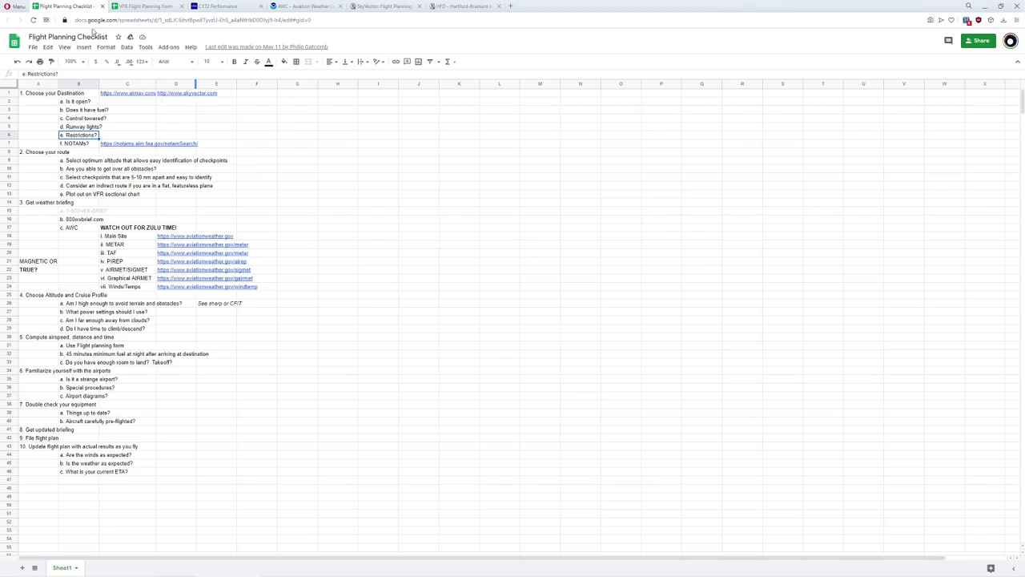
pyautogui.click(81, 144)
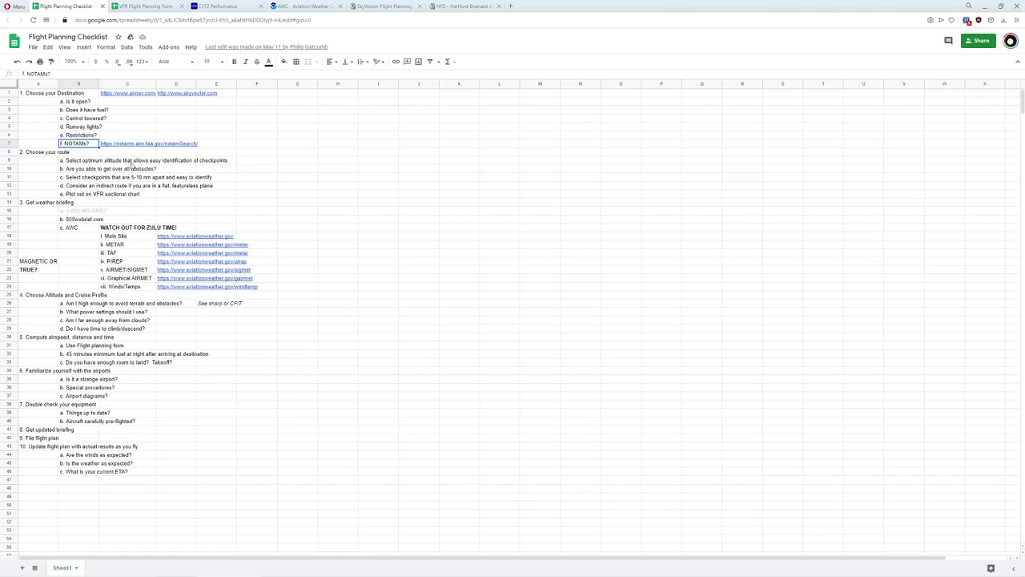
pyautogui.click(113, 145)
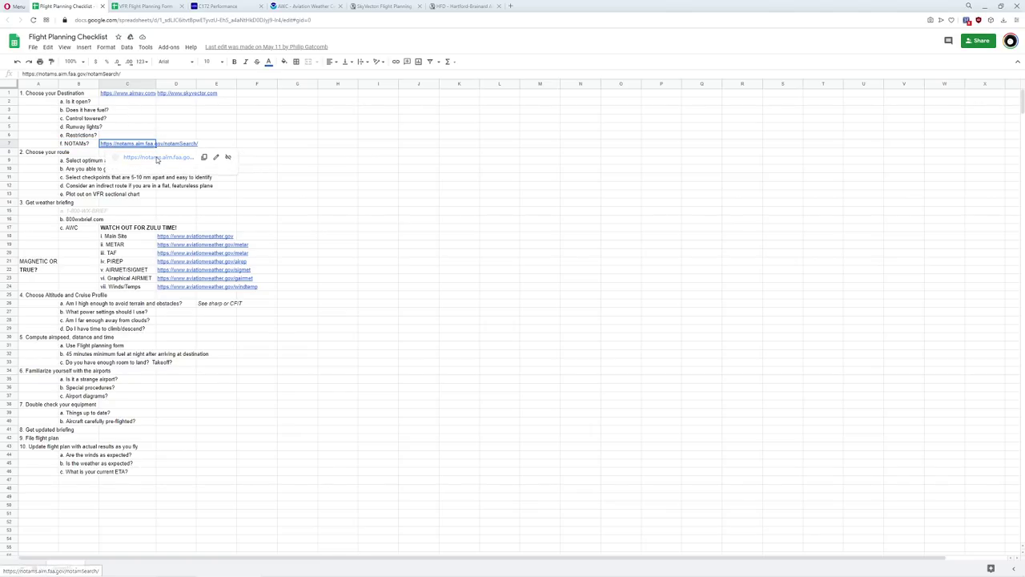
pyautogui.click(154, 157)
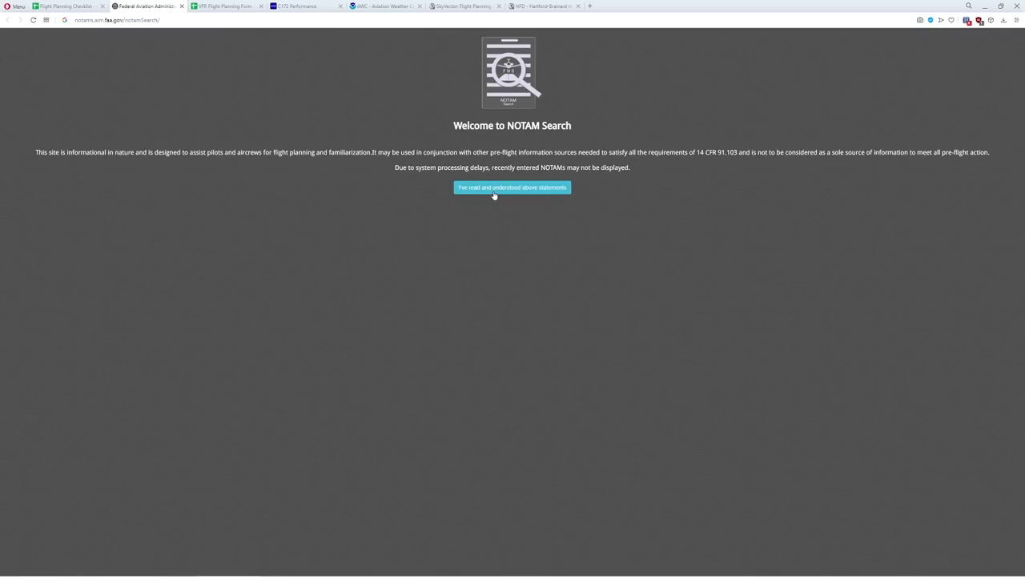
pyautogui.click(494, 193)
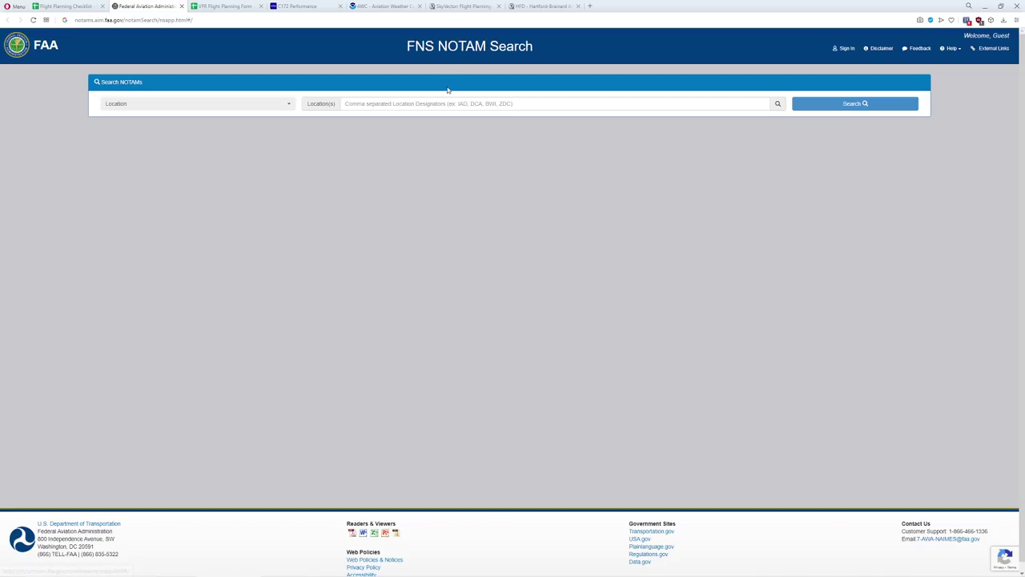
# Step: Search NOTAMs for the locations KGON and HFD and sort the results by class
pyautogui.click(428, 103)
pyautogui.write('k')
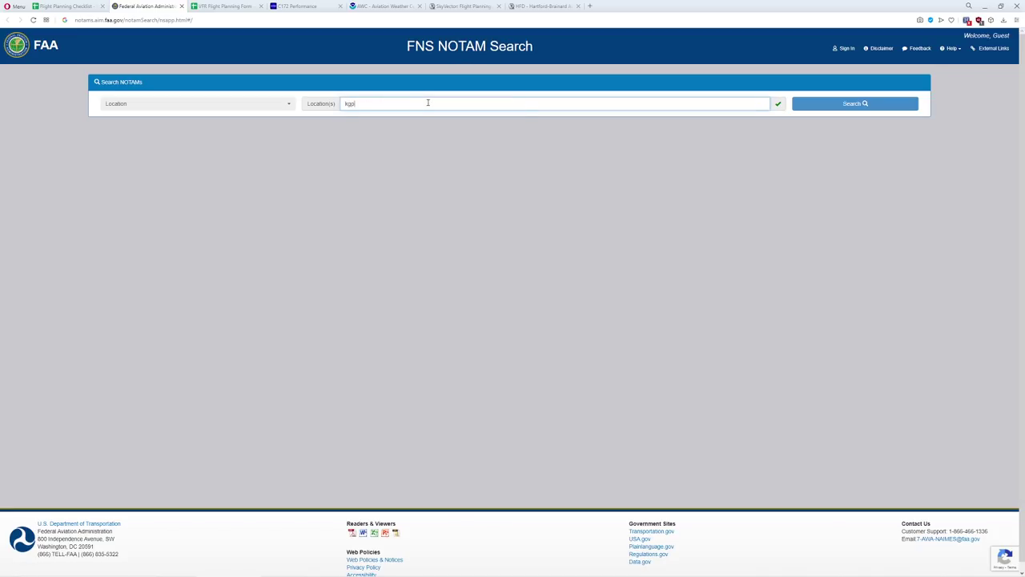
pyautogui.write('g')
pyautogui.press('BackSpace')
pyautogui.press('BackSpace')
pyautogui.write('kgon HFD')
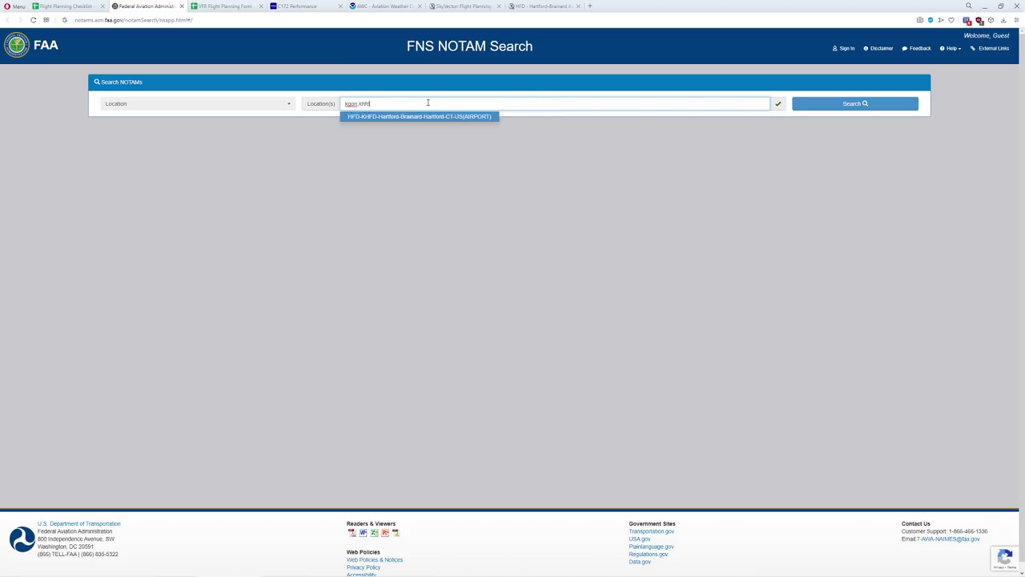
pyautogui.click(811, 104)
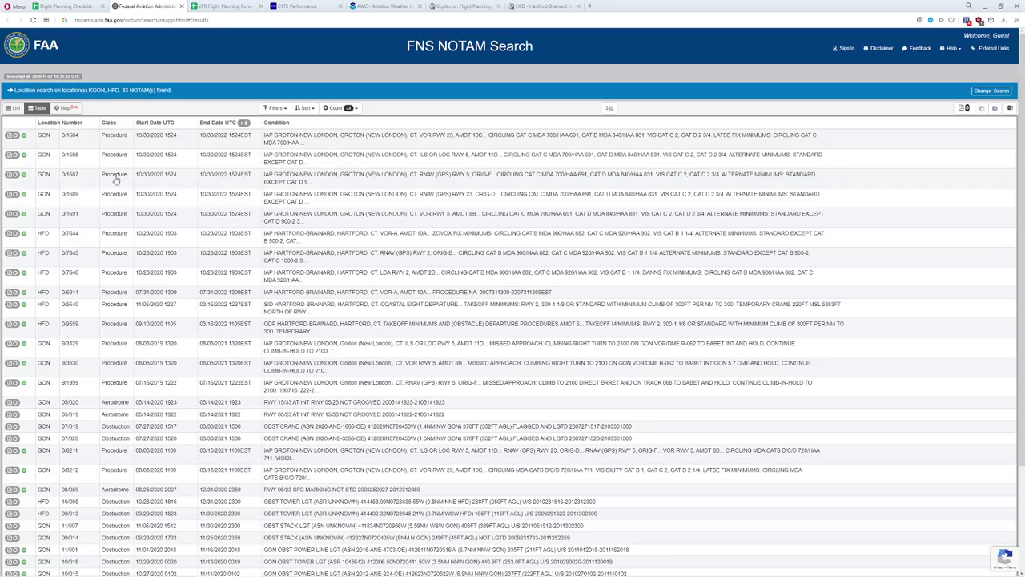
pyautogui.click(109, 124)
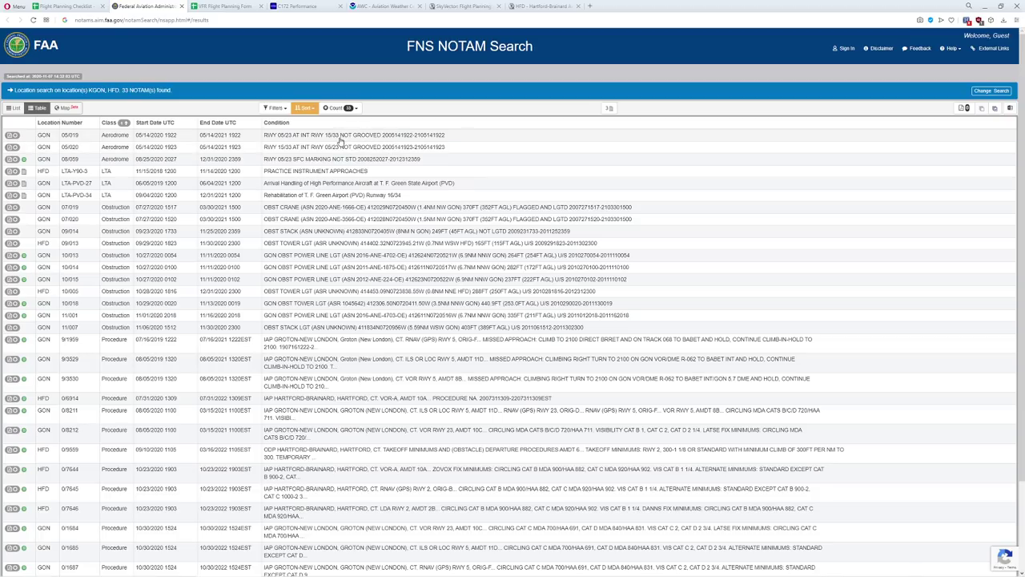
# Step: Look through the NOTAM results, read the Hartford-Brainard letter on practice instrument approaches and close it
pyautogui.scroll(-1, 357, 142)
pyautogui.scroll(-2, 355, 141)
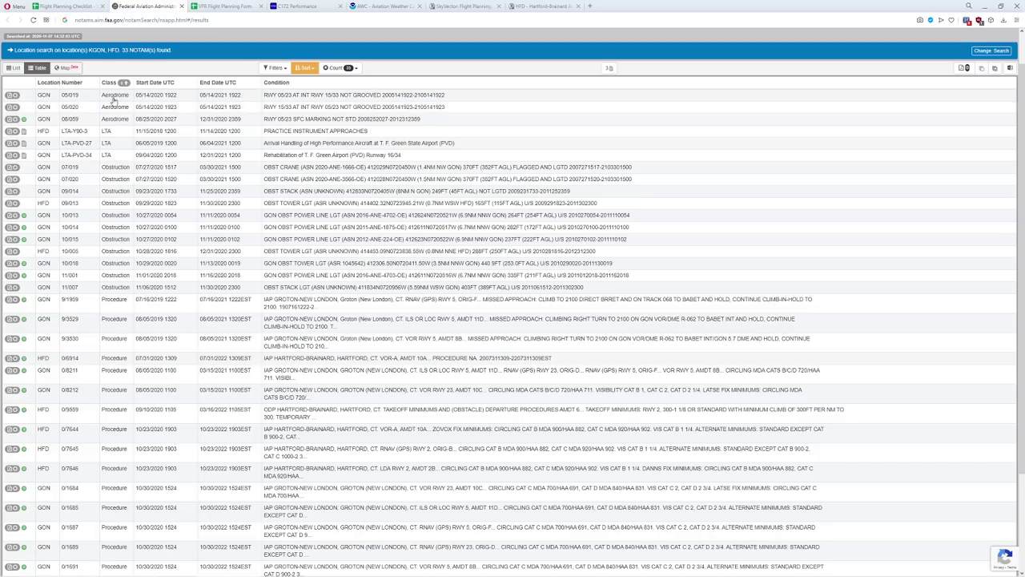
pyautogui.scroll(-2, 245, 103)
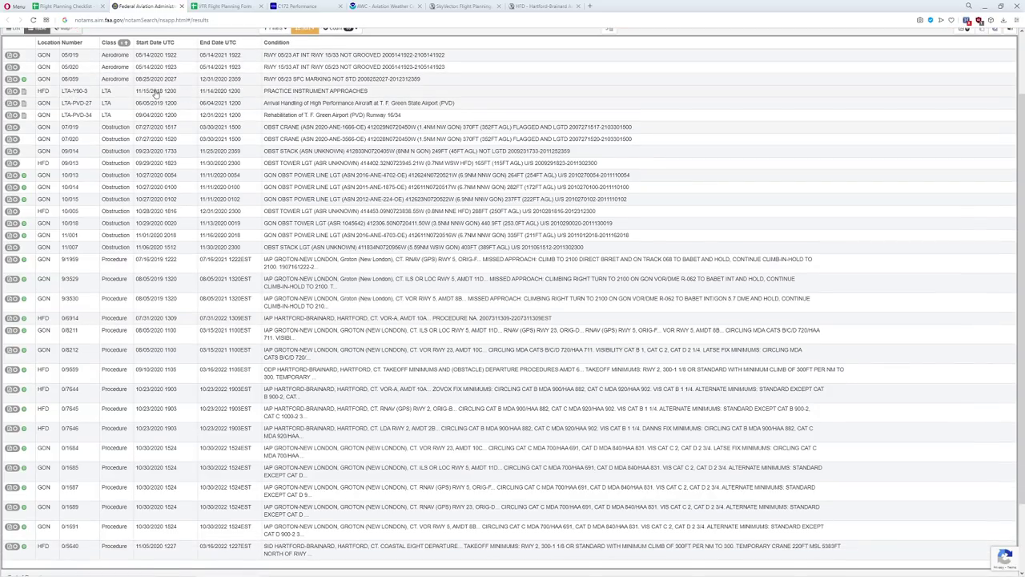
pyautogui.click(266, 93)
pyautogui.scroll(-2, 463, 147)
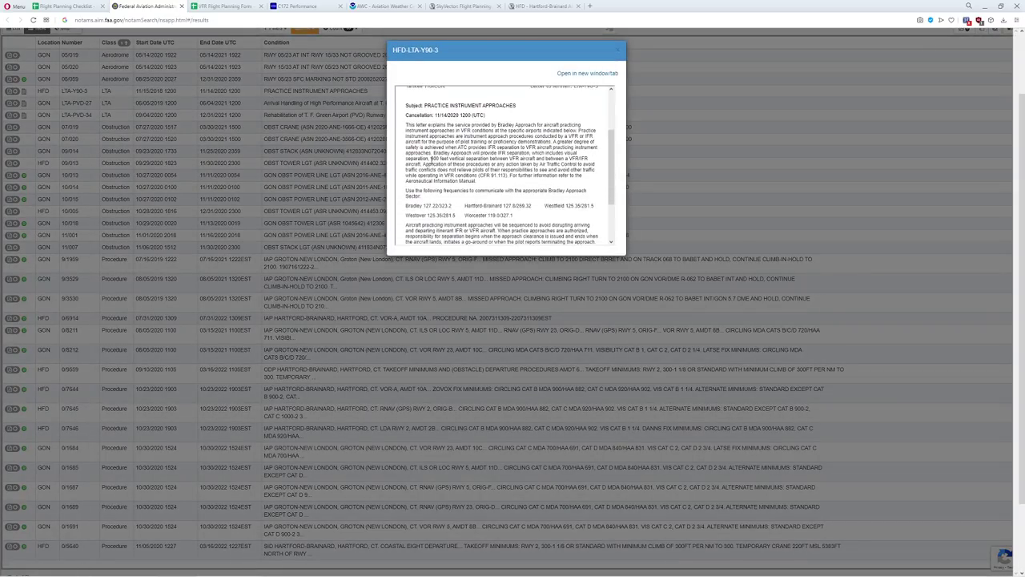
pyautogui.scroll(-5, 446, 183)
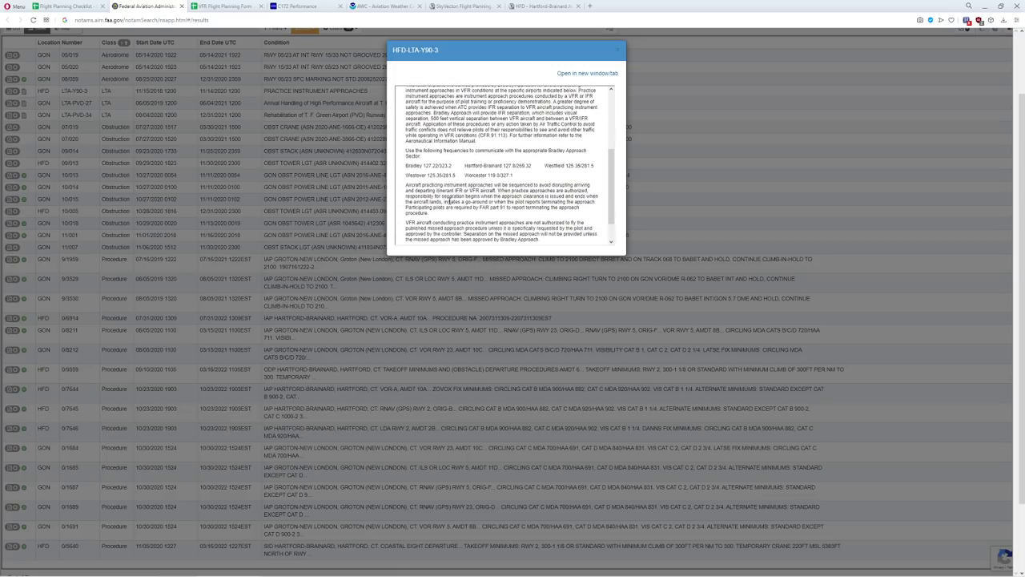
pyautogui.click(619, 50)
pyautogui.scroll(1, 426, 148)
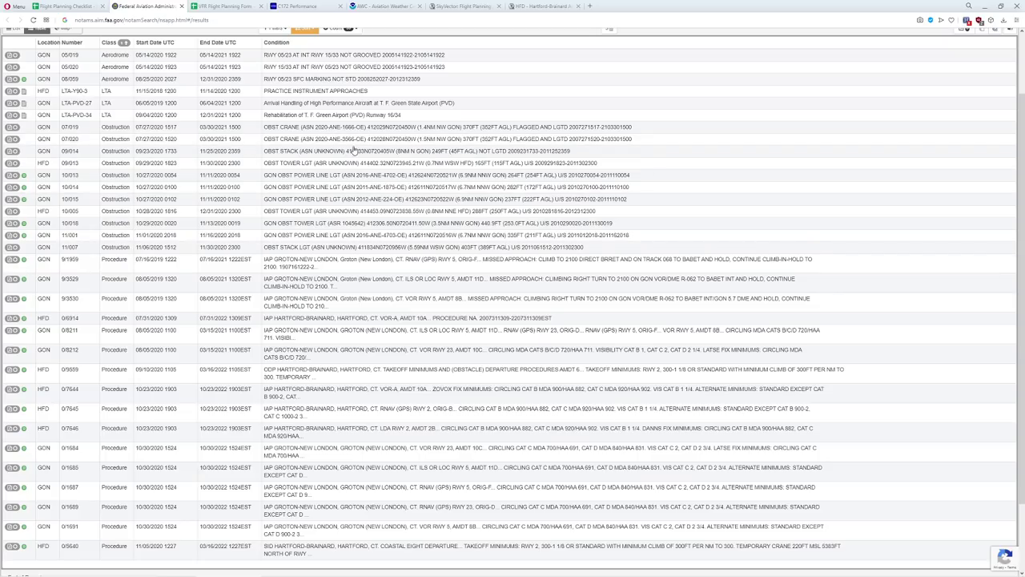
# Step: Open the Groton-New London procedure NOTAM 0/8212 for VOR RWY 23 and read its details
pyautogui.scroll(-3, 244, 192)
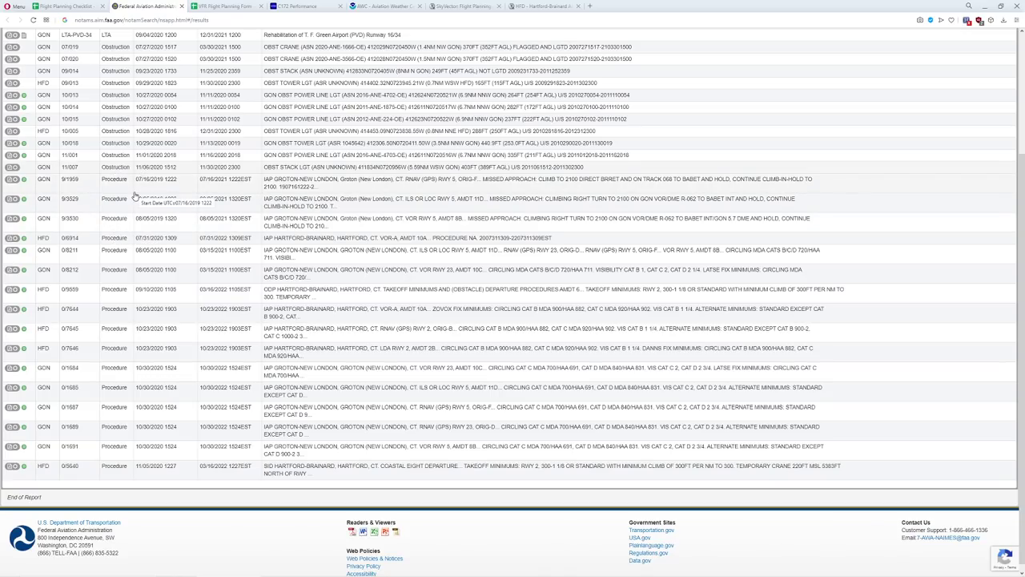
pyautogui.click(293, 275)
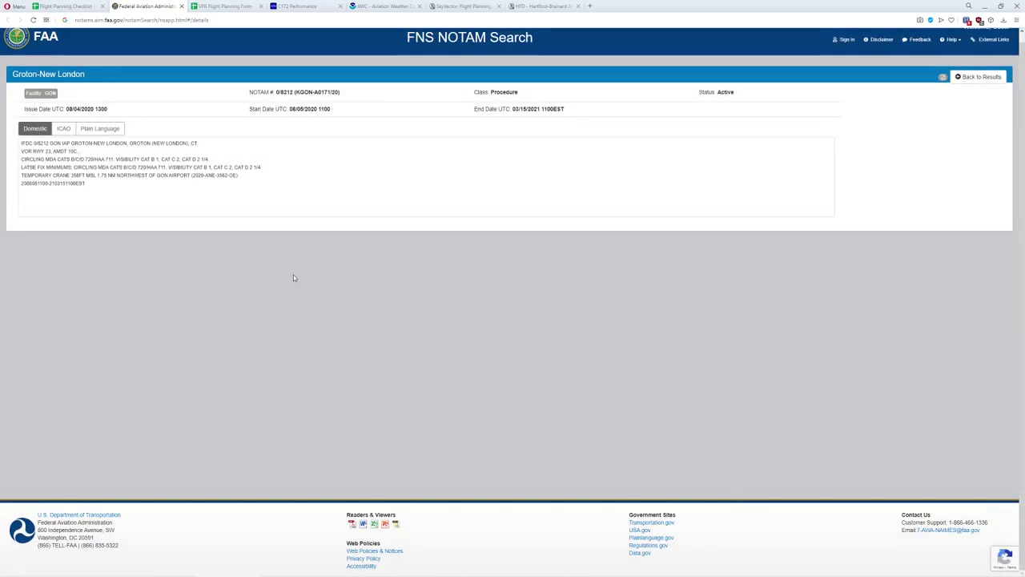
pyautogui.moveTo(30, 152); pyautogui.dragTo(90, 157)
pyautogui.click(32, 158)
pyautogui.click(171, 151)
# Step: Go to the checklist's item on selecting an optimum altitude and examine the route on the SkyVector chart for it
pyautogui.click(68, 6)
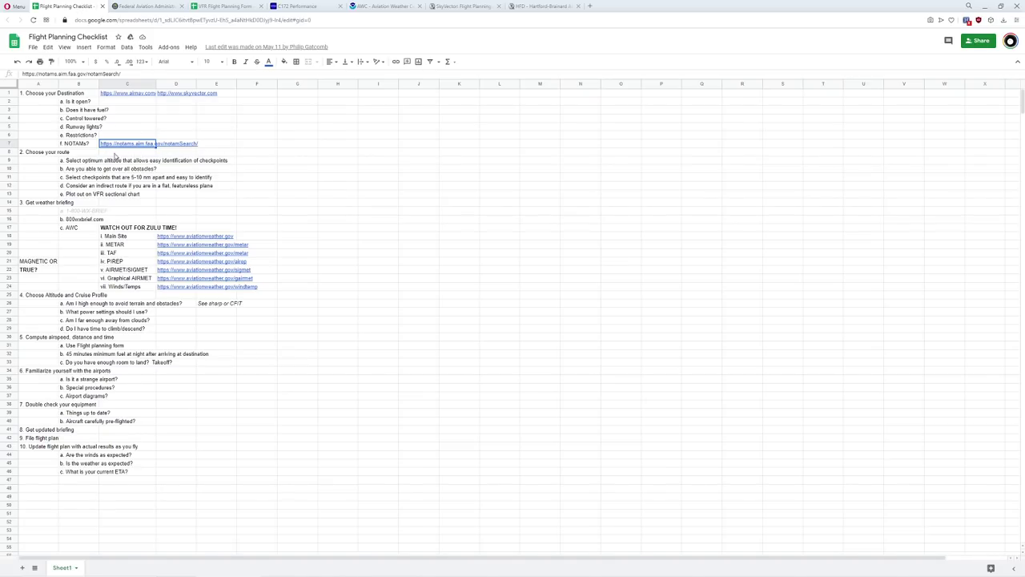
pyautogui.click(88, 162)
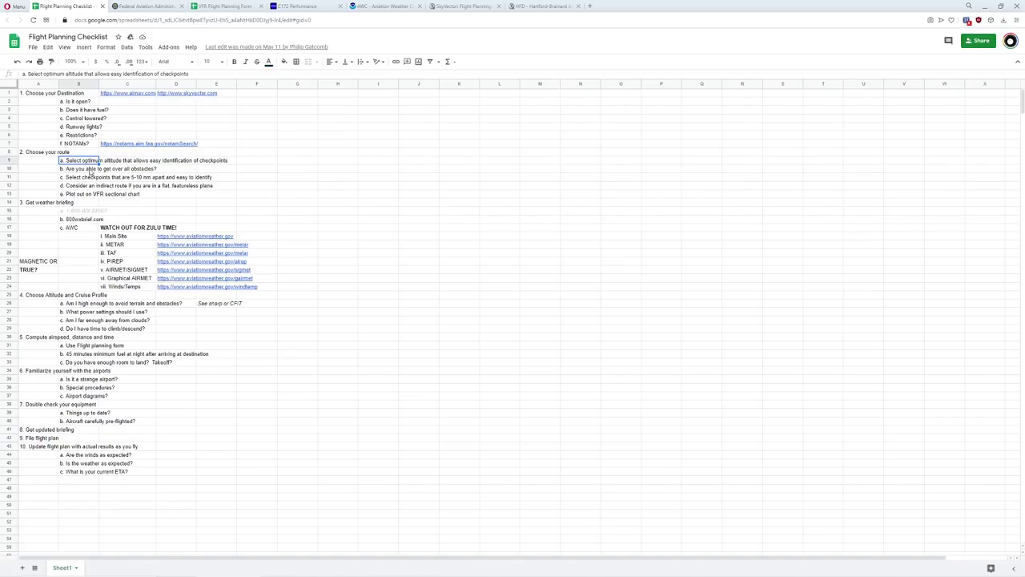
pyautogui.click(464, 7)
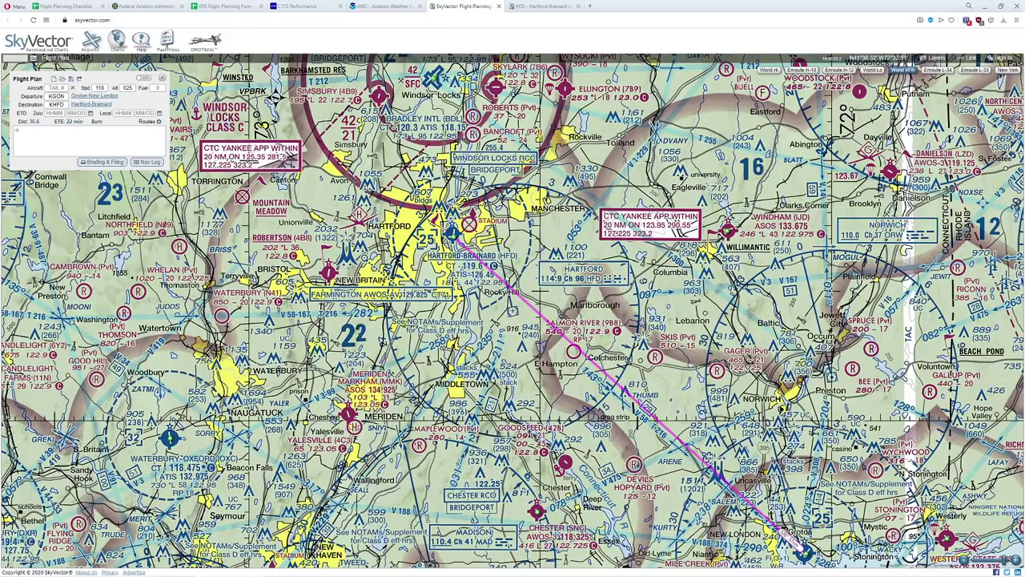
pyautogui.moveTo(592, 344); pyautogui.dragTo(464, 267)
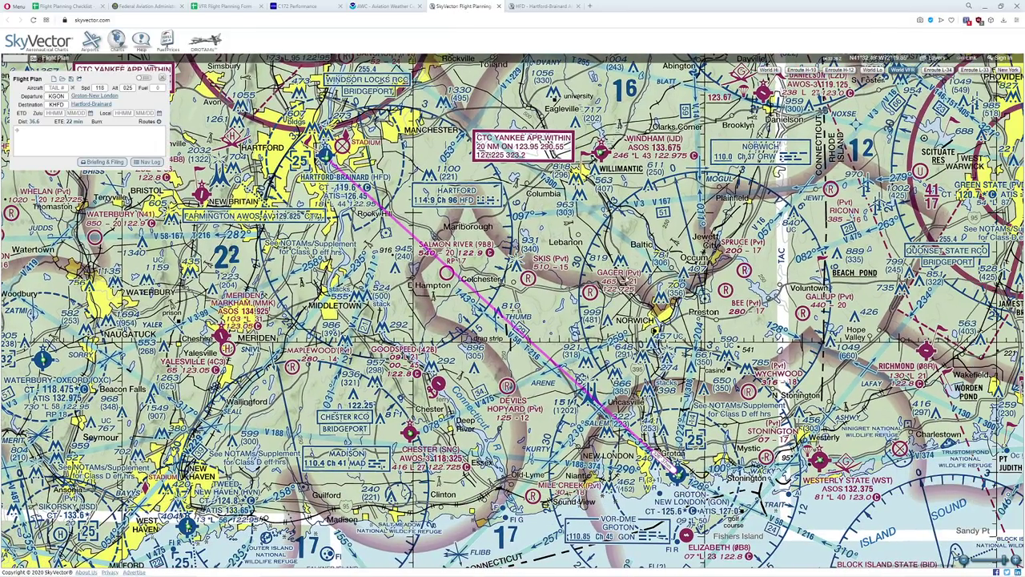
pyautogui.moveTo(628, 280); pyautogui.dragTo(621, 250)
# Step: Move to the checklist's obstacle clearance item and examine the terrain and obstacle heights along the charted route
pyautogui.click(80, 8)
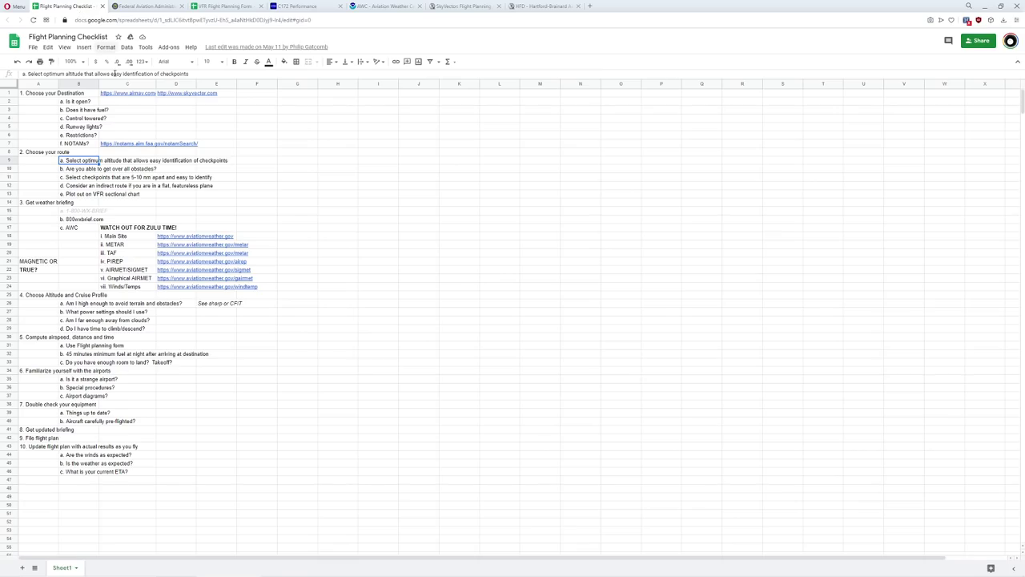
pyautogui.click(89, 169)
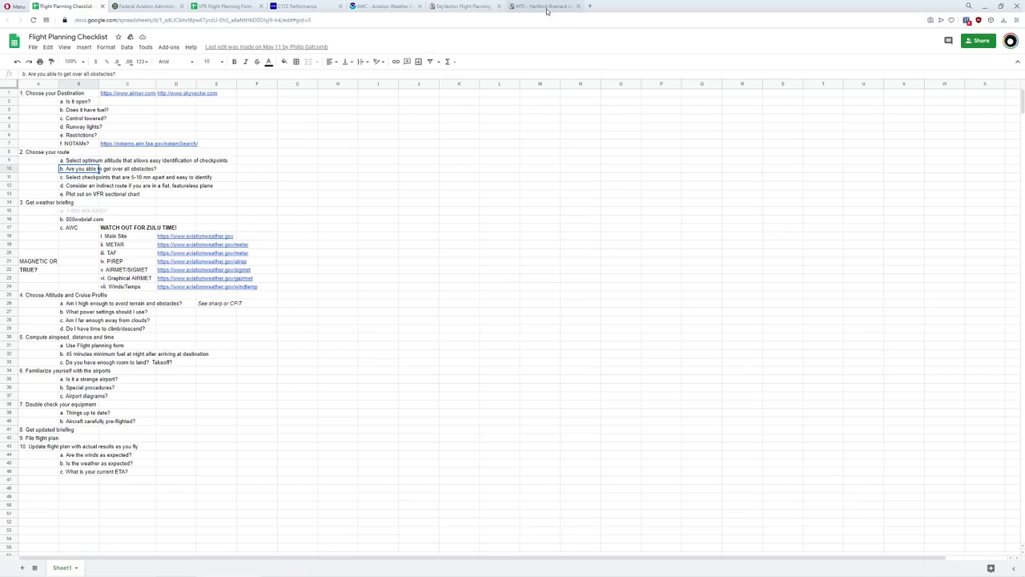
pyautogui.click(450, 10)
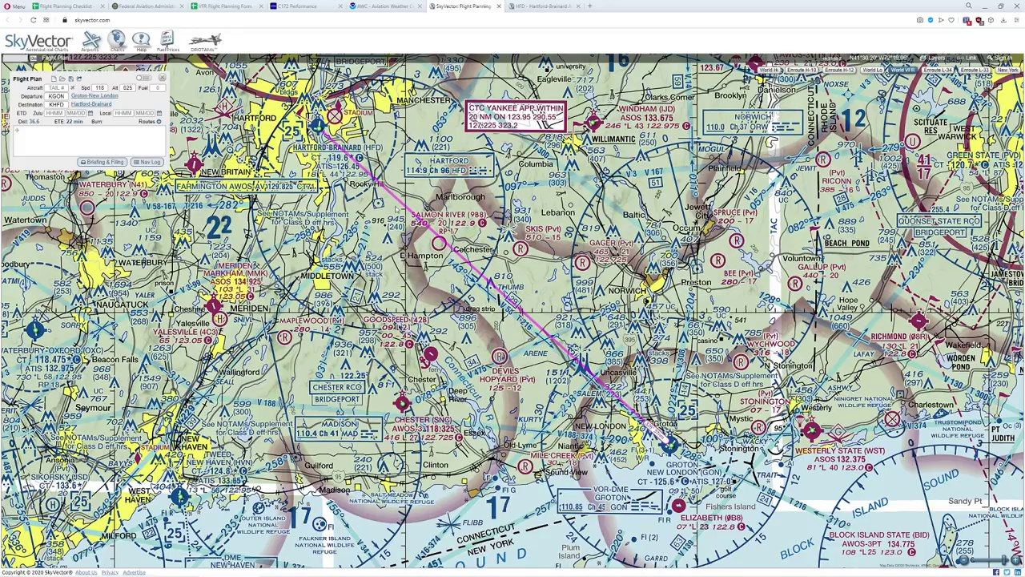
pyautogui.moveTo(590, 353); pyautogui.dragTo(581, 339)
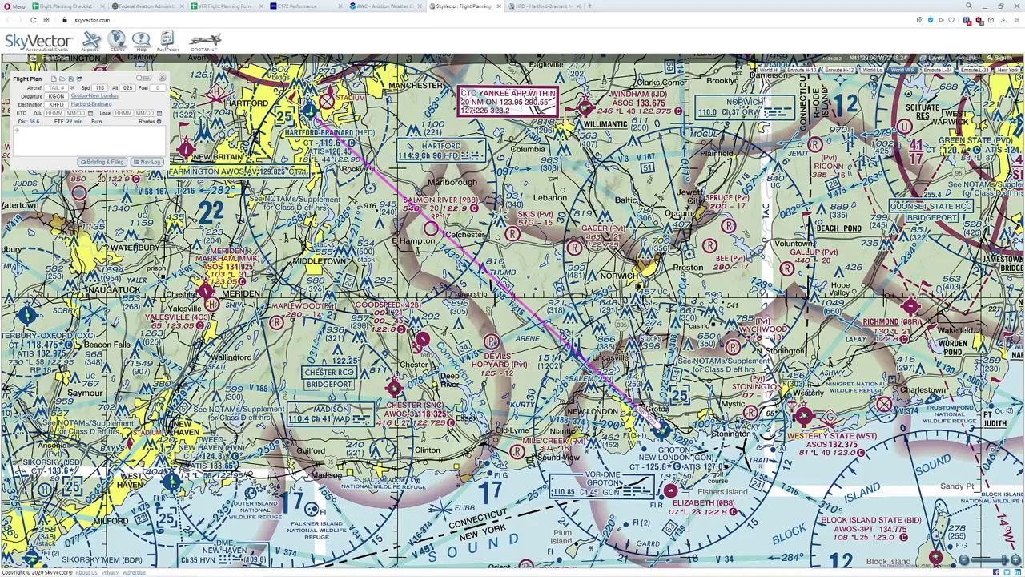
pyautogui.moveTo(360, 367); pyautogui.dragTo(413, 387)
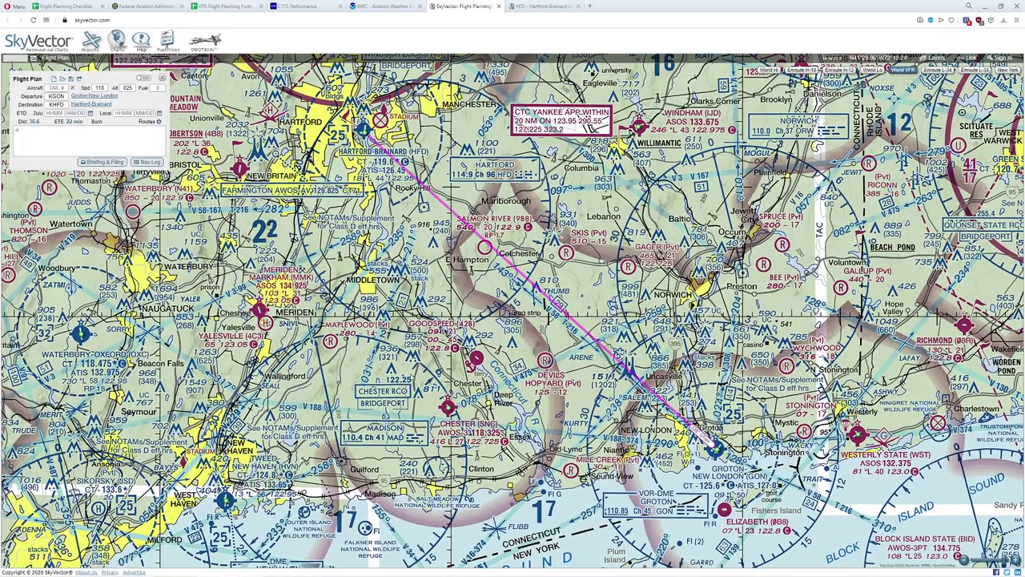
pyautogui.moveTo(644, 196); pyautogui.dragTo(600, 249)
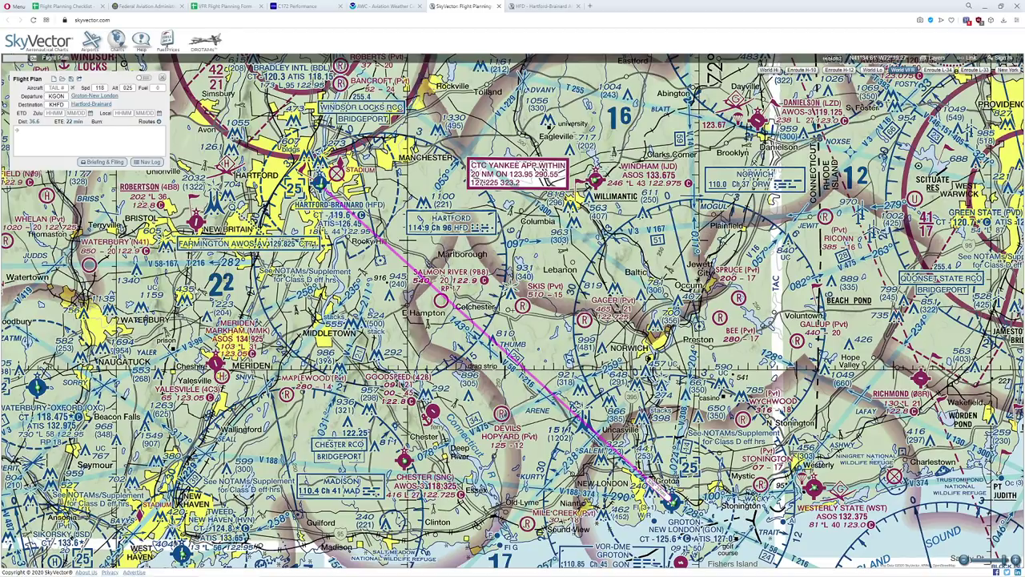
pyautogui.moveTo(208, 232); pyautogui.dragTo(223, 193)
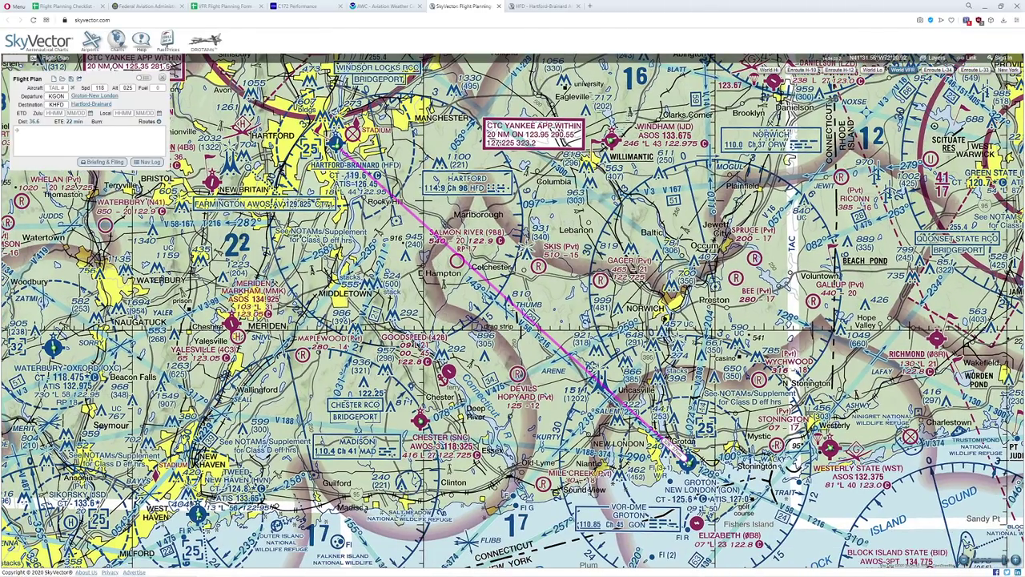
pyautogui.moveTo(538, 492); pyautogui.dragTo(463, 477)
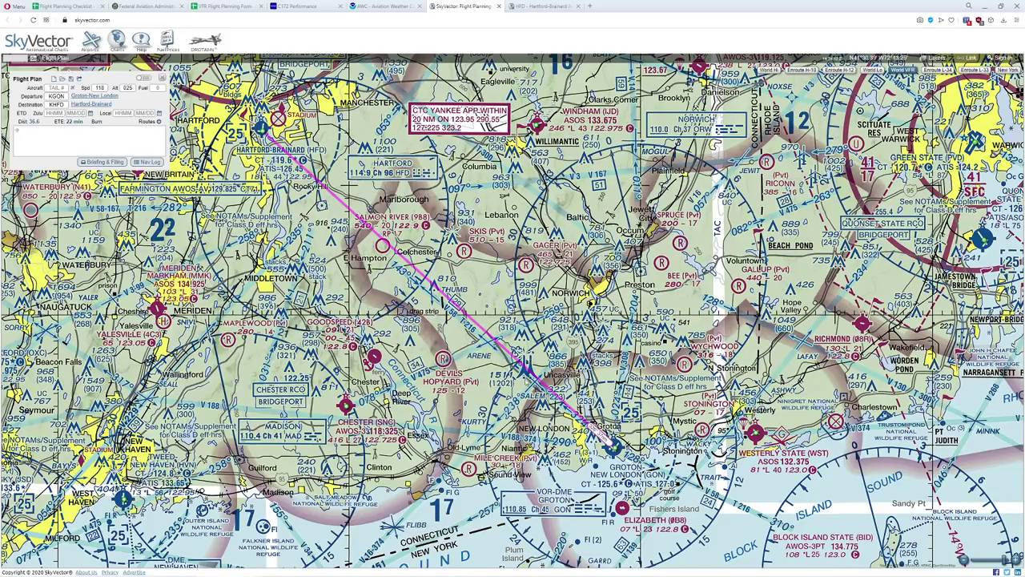
pyautogui.moveTo(505, 339); pyautogui.dragTo(521, 396)
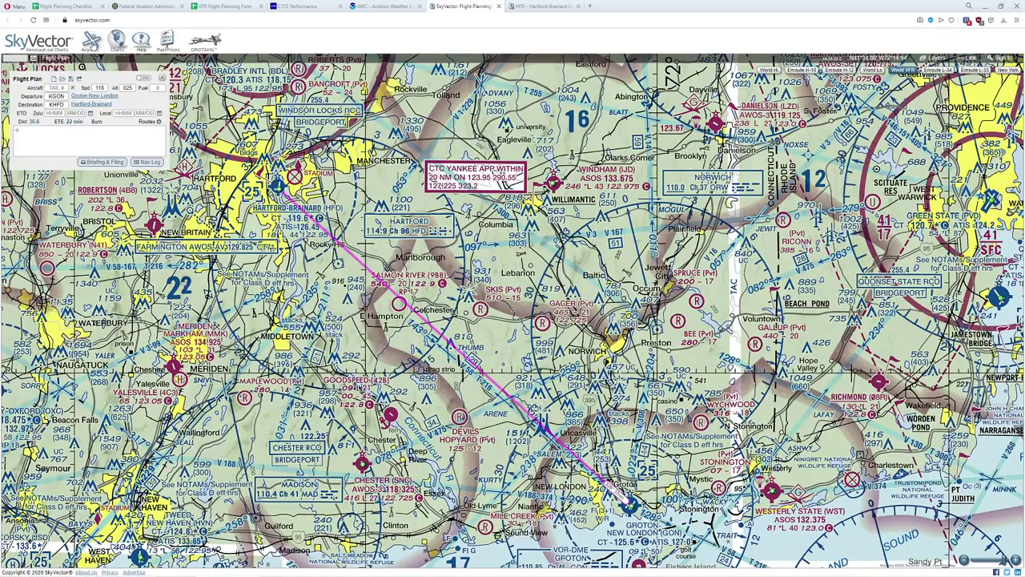
# Step: Move to the checklist's item on selecting checkpoints 5-10 nm apart and return to the route chart
pyautogui.click(77, 8)
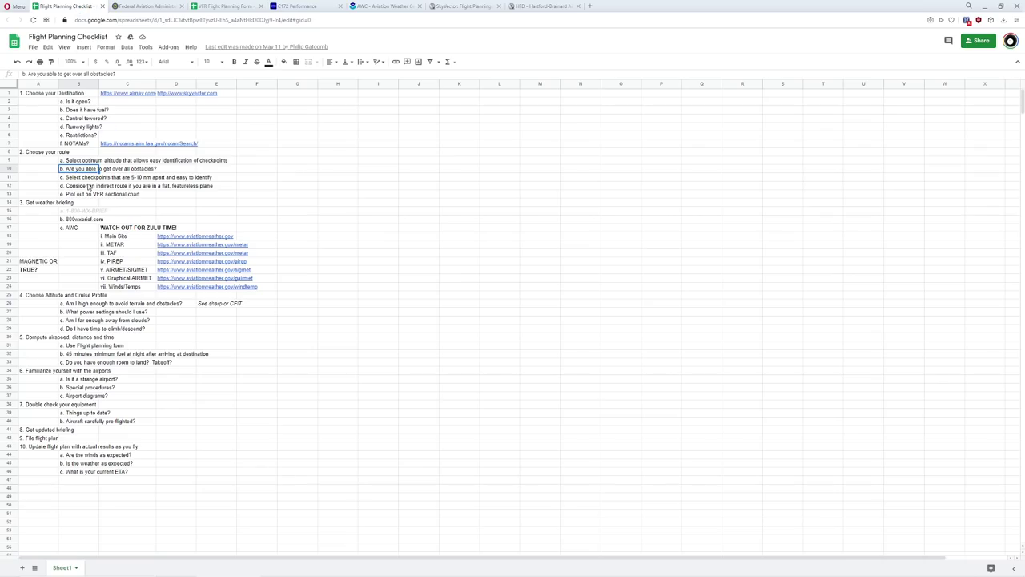
pyautogui.click(87, 178)
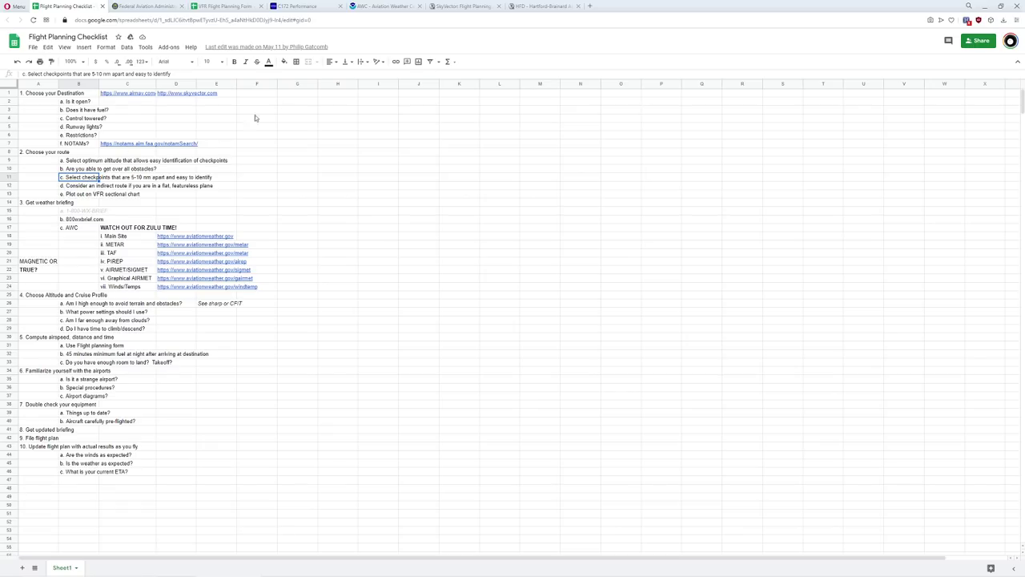
pyautogui.click(518, 8)
pyautogui.click(468, 7)
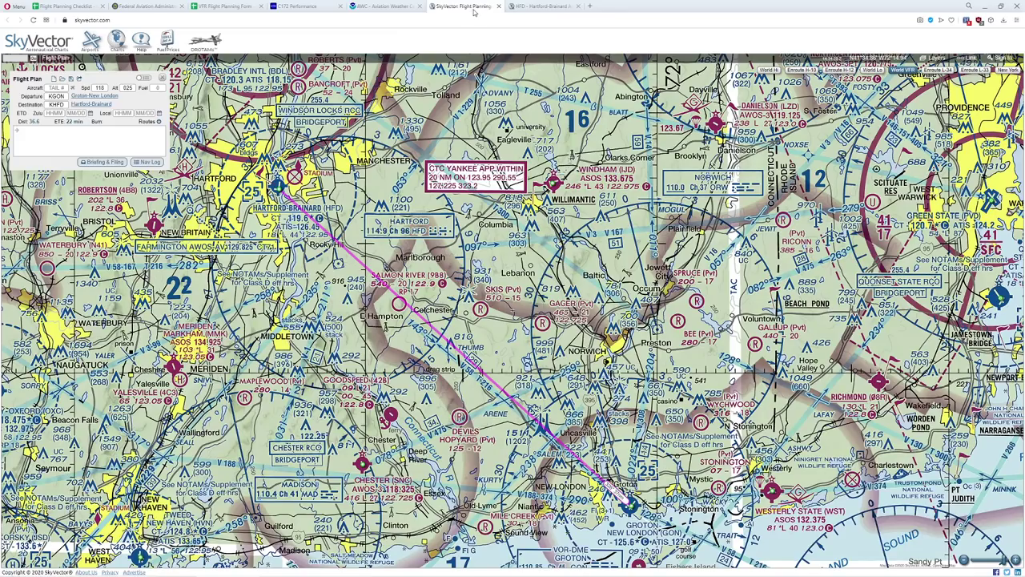
# Step: Add a GPS waypoint at 412555N0721141W on the route near Uncasville as the first checkpoint
pyautogui.moveTo(613, 489); pyautogui.dragTo(605, 408)
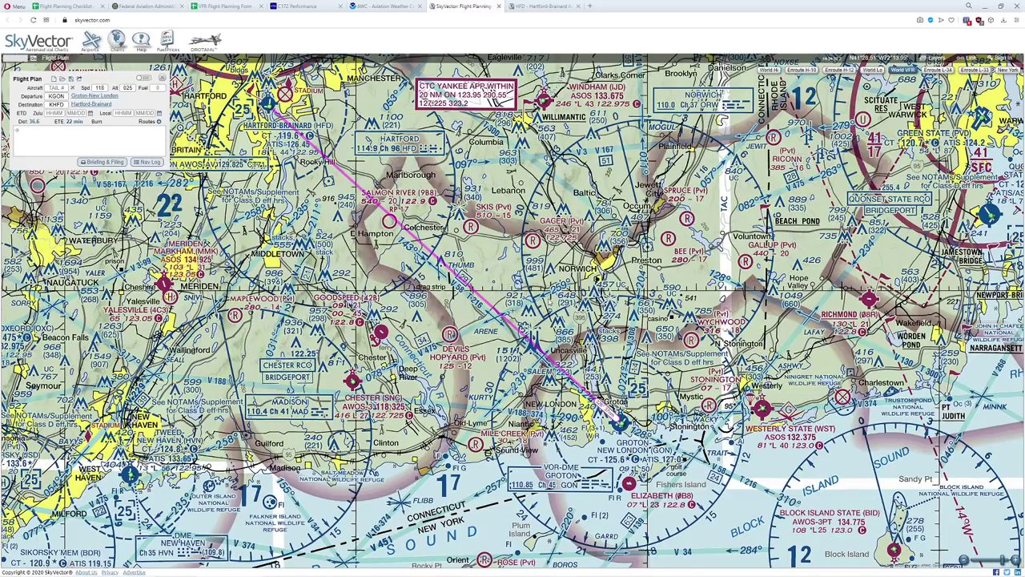
pyautogui.scroll(-1, 609, 410)
pyautogui.scroll(1, 609, 410)
pyautogui.moveTo(609, 409); pyautogui.dragTo(606, 419)
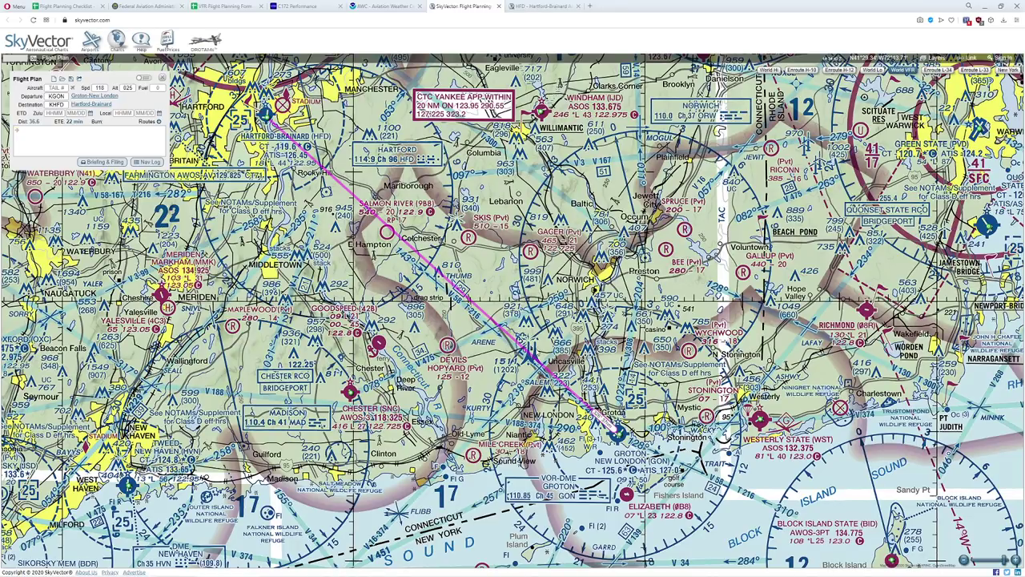
pyautogui.moveTo(525, 347); pyautogui.dragTo(523, 319)
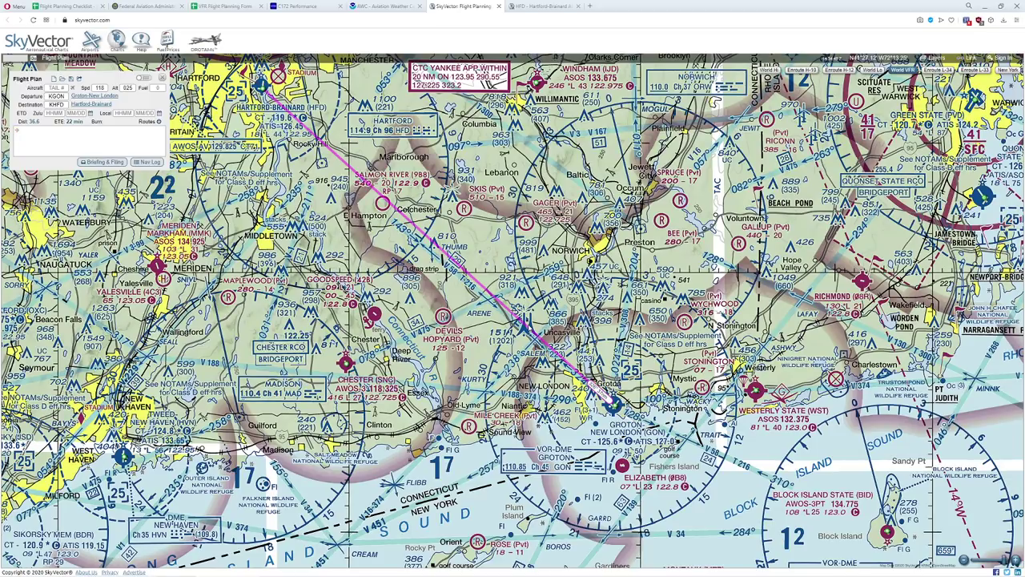
pyautogui.click(532, 330)
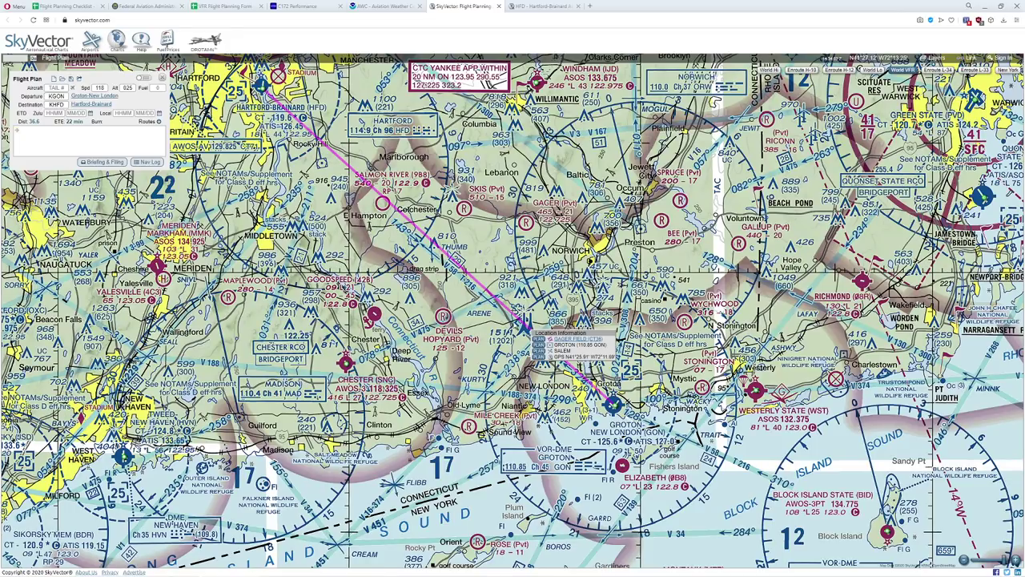
pyautogui.click(539, 357)
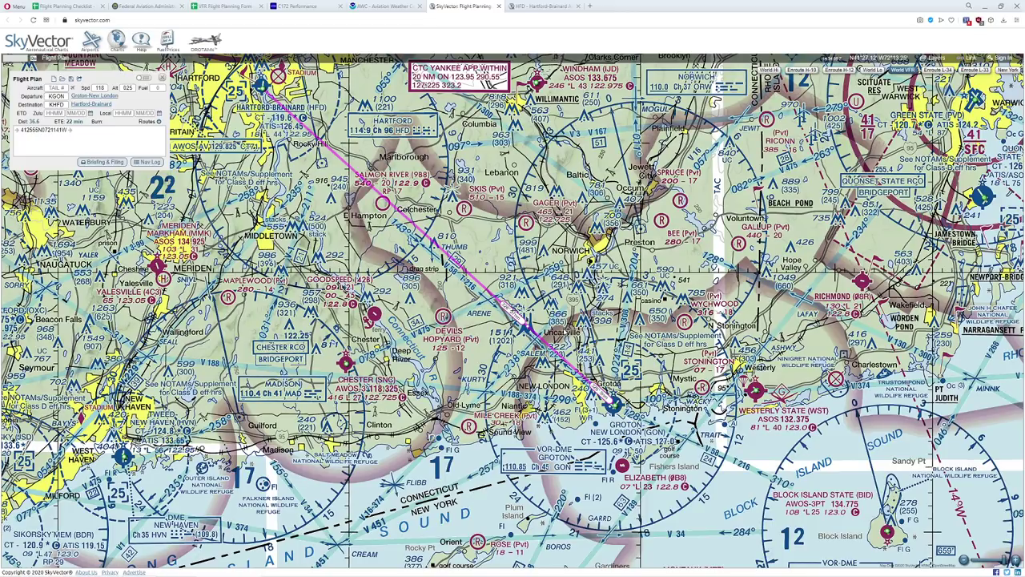
# Step: Add a second GPS checkpoint at 413156N0722040W on the route near the THUMB fix
pyautogui.moveTo(539, 295); pyautogui.dragTo(552, 313)
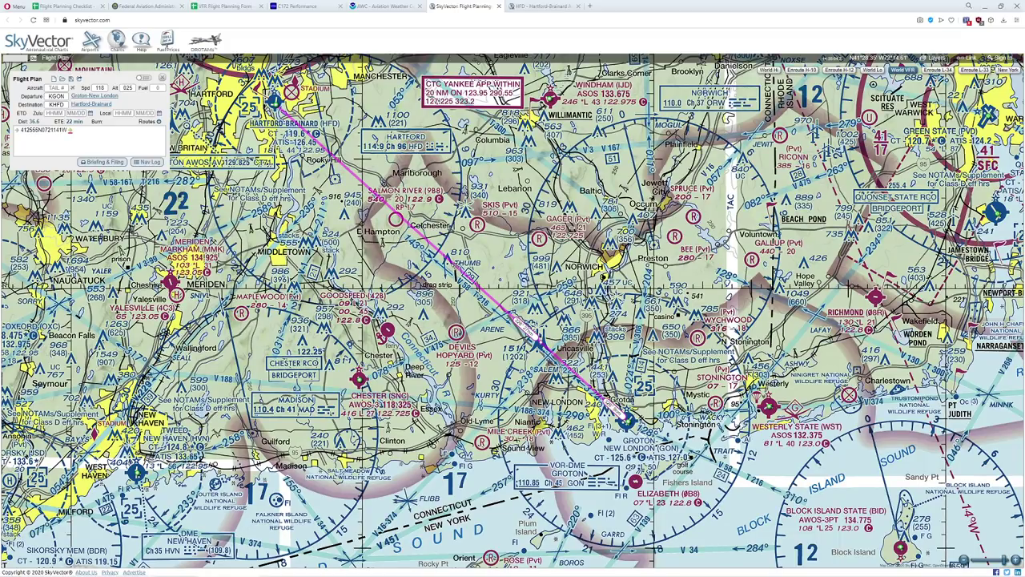
pyautogui.click(456, 270)
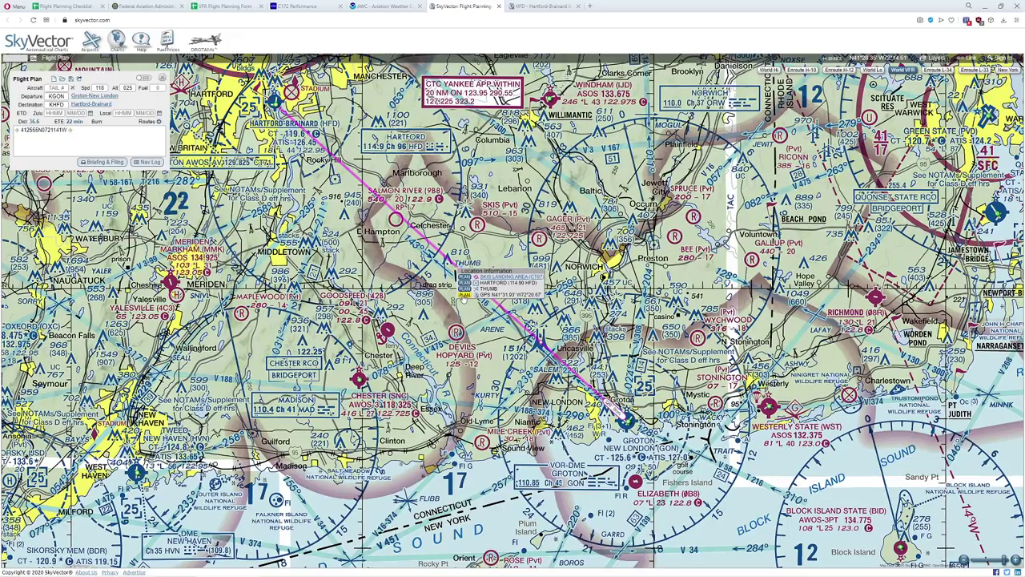
pyautogui.click(465, 295)
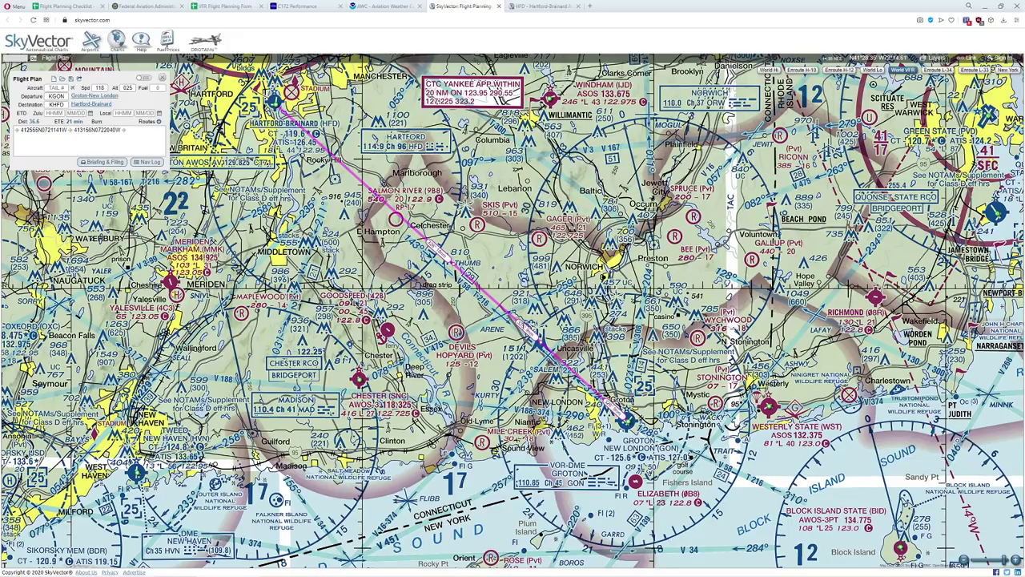
# Step: Add a third GPS checkpoint at 413545N0722616W on the route beside Salmon River airfield
pyautogui.moveTo(477, 244); pyautogui.dragTo(548, 315)
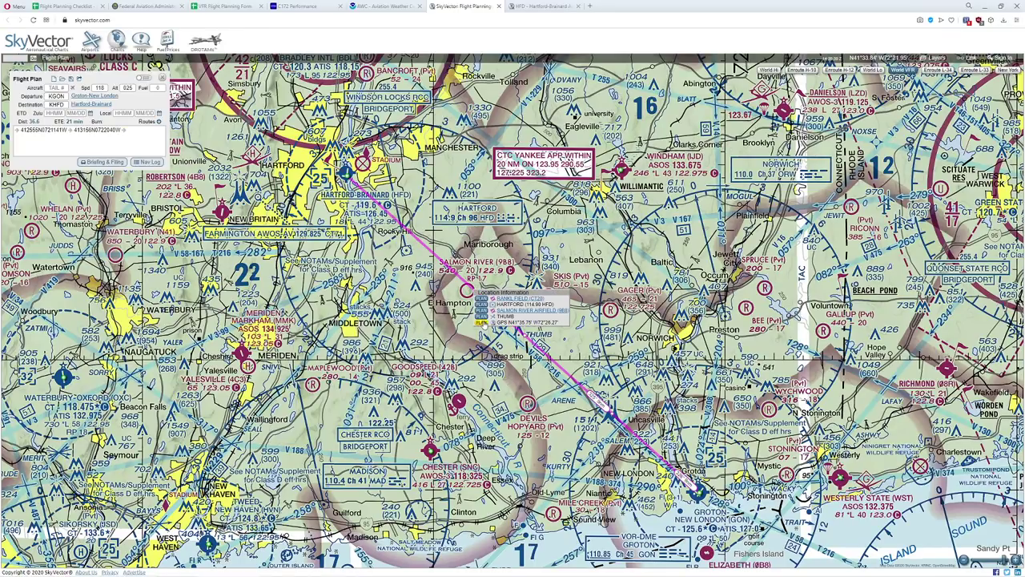
pyautogui.moveTo(467, 272); pyautogui.dragTo(443, 265)
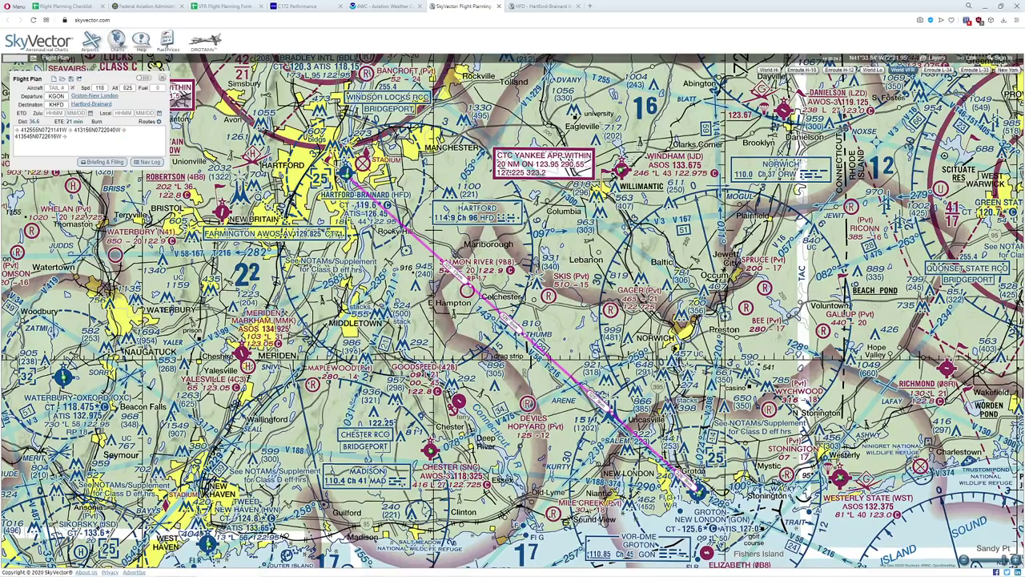
pyautogui.moveTo(640, 357); pyautogui.dragTo(613, 310)
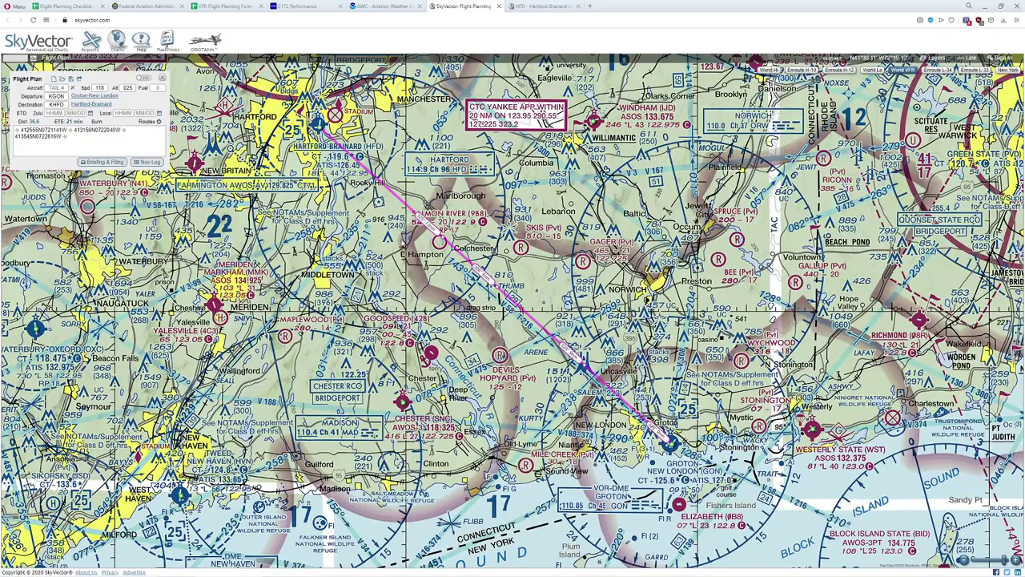
pyautogui.moveTo(453, 297); pyautogui.dragTo(453, 301)
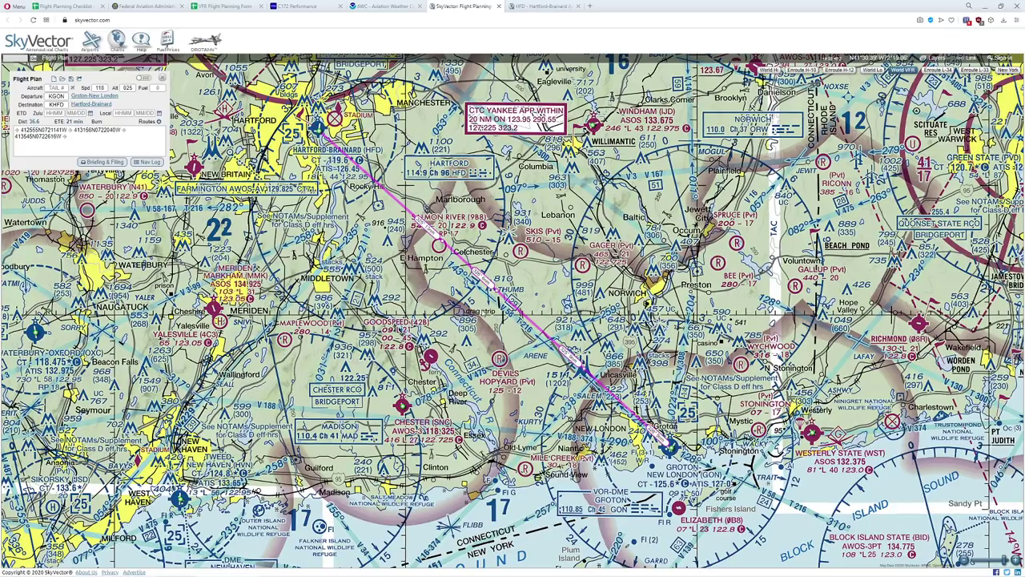
# Step: Look over the plotted route on the chart and move to the checklist's item on plotting it on a VFR sectional
pyautogui.moveTo(484, 313); pyautogui.dragTo(455, 253)
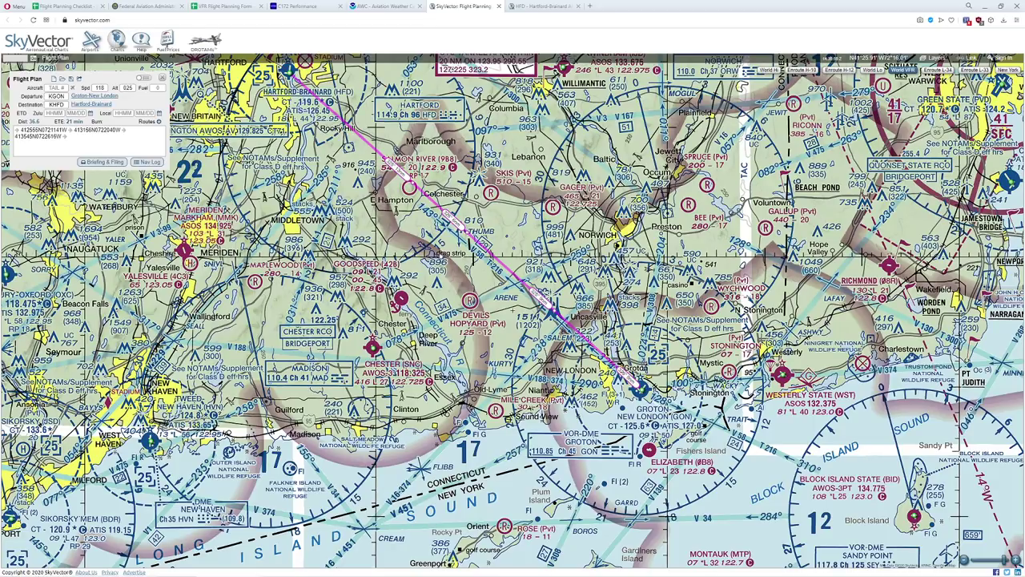
pyautogui.moveTo(538, 296); pyautogui.dragTo(504, 229)
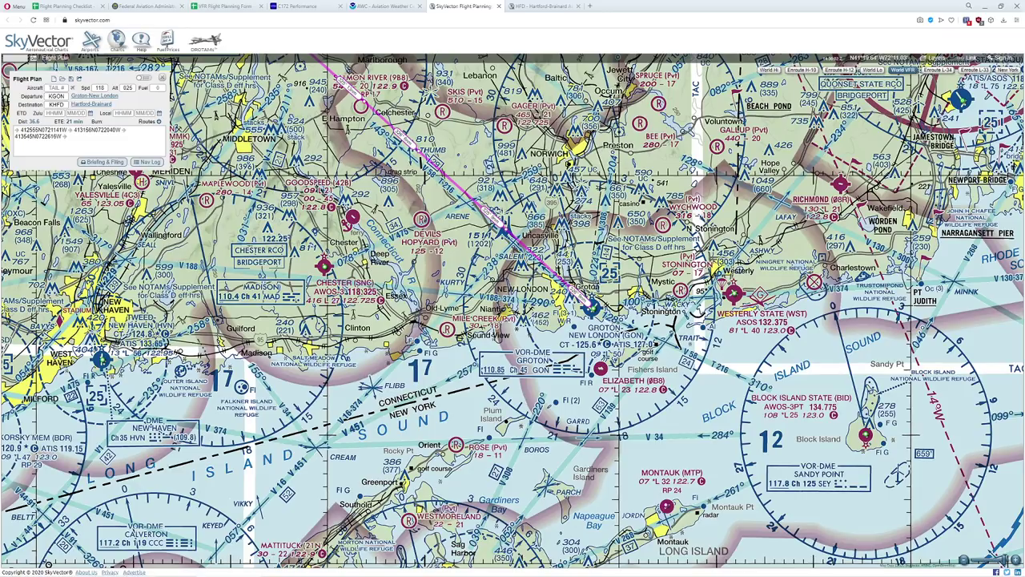
pyautogui.moveTo(503, 231); pyautogui.dragTo(507, 246)
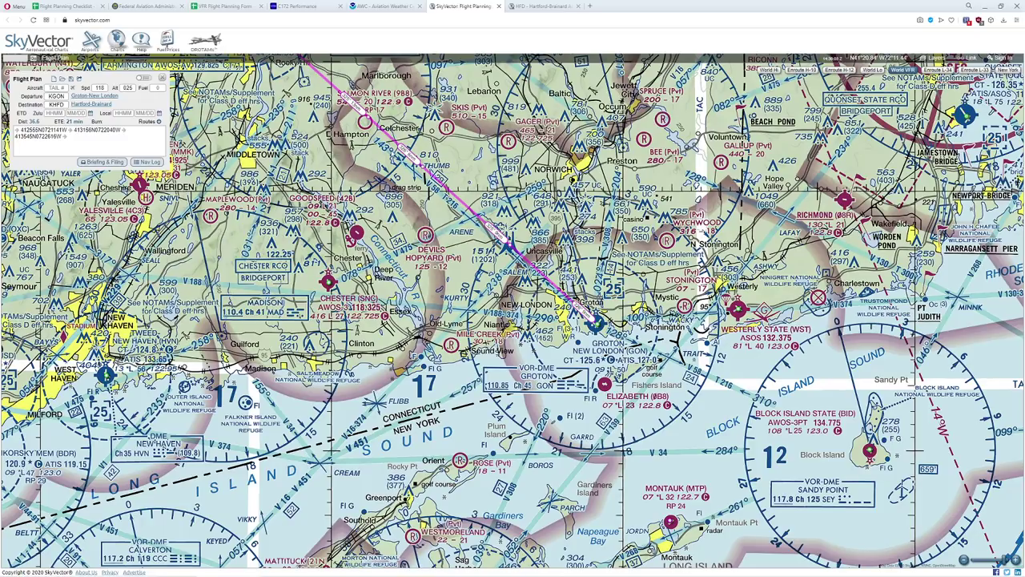
pyautogui.moveTo(507, 244); pyautogui.dragTo(529, 268)
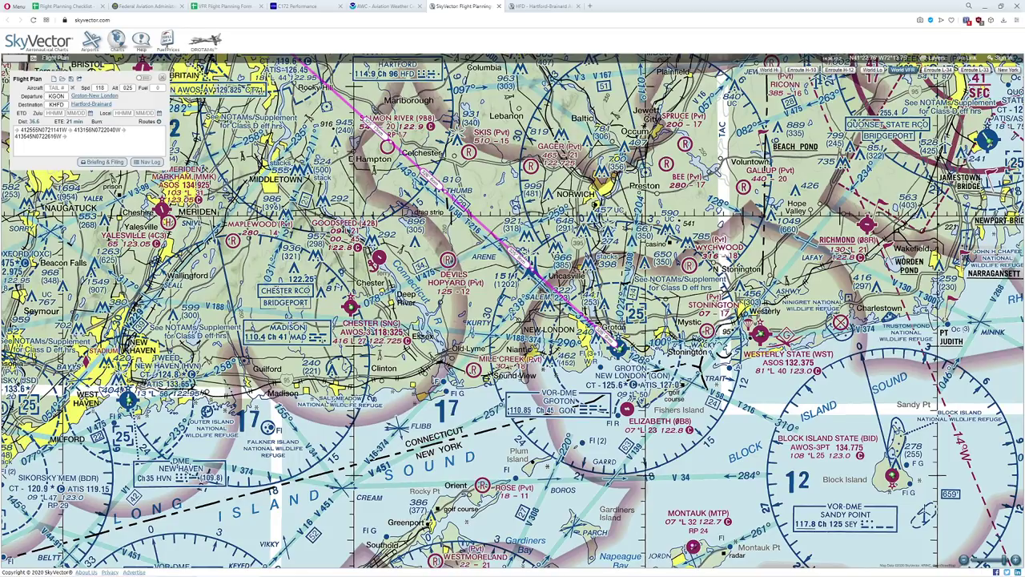
pyautogui.click(76, 8)
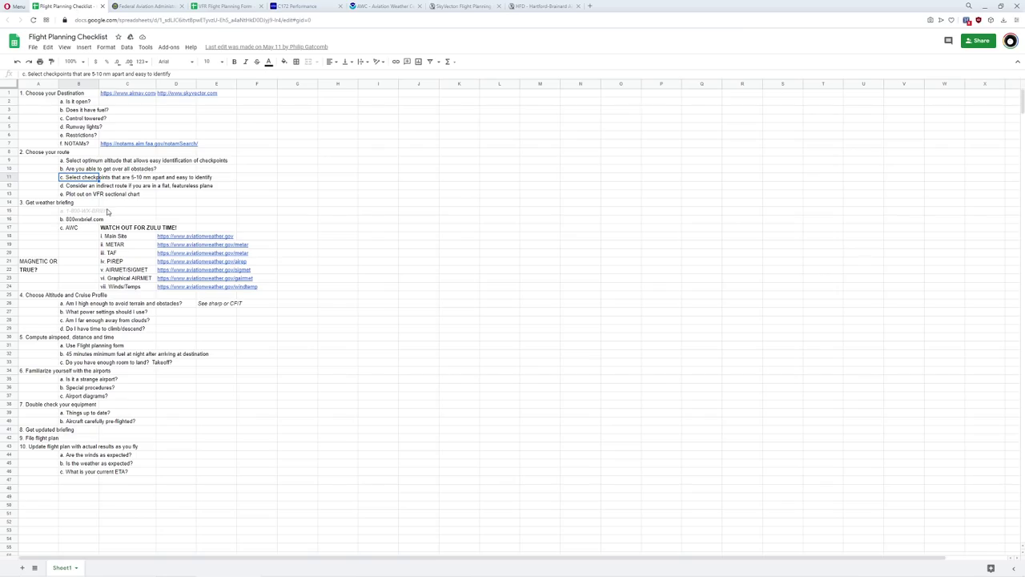
pyautogui.press('Down')
pyautogui.press('Down')
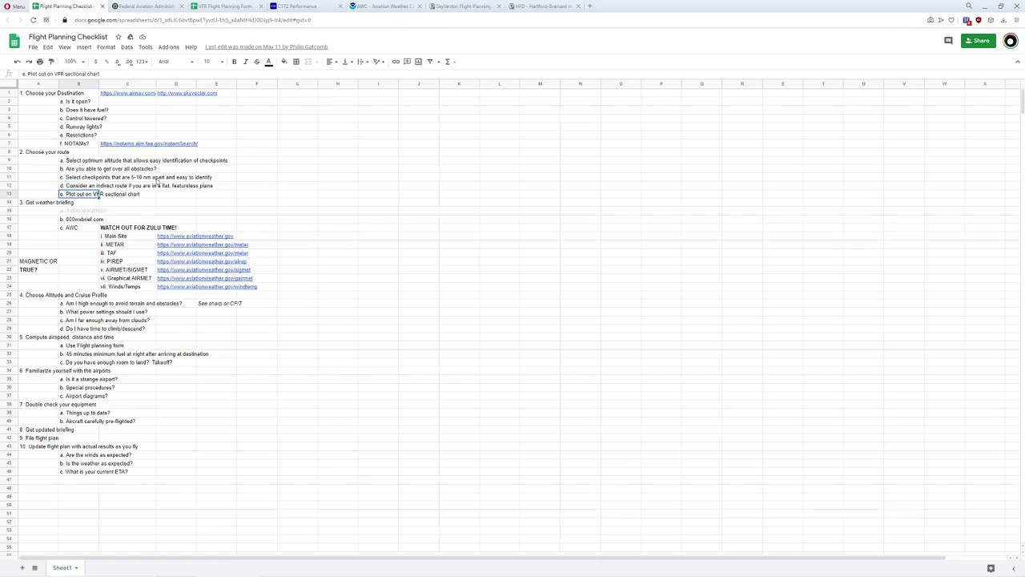
# Step: Set the calibrated airspeed (CAS) to 118 in the Navigation Log sheet of the VFR Flight Planning Form
pyautogui.click(450, 10)
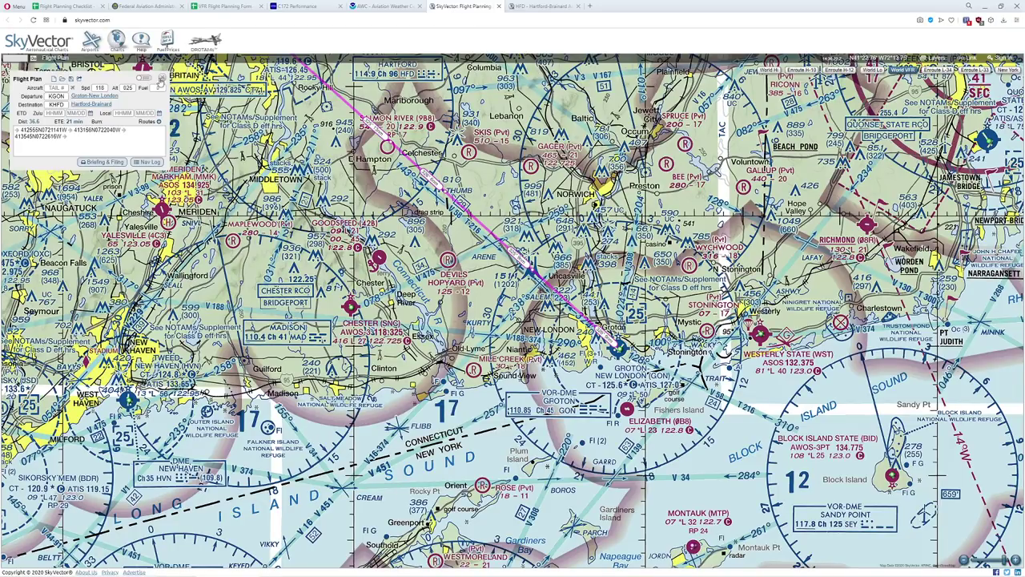
pyautogui.click(221, 6)
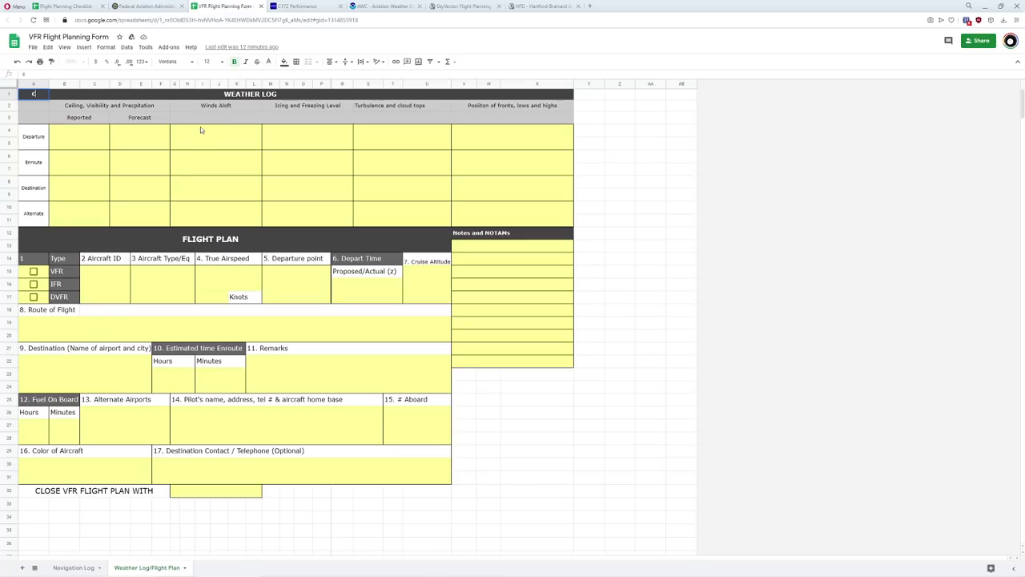
pyautogui.click(74, 567)
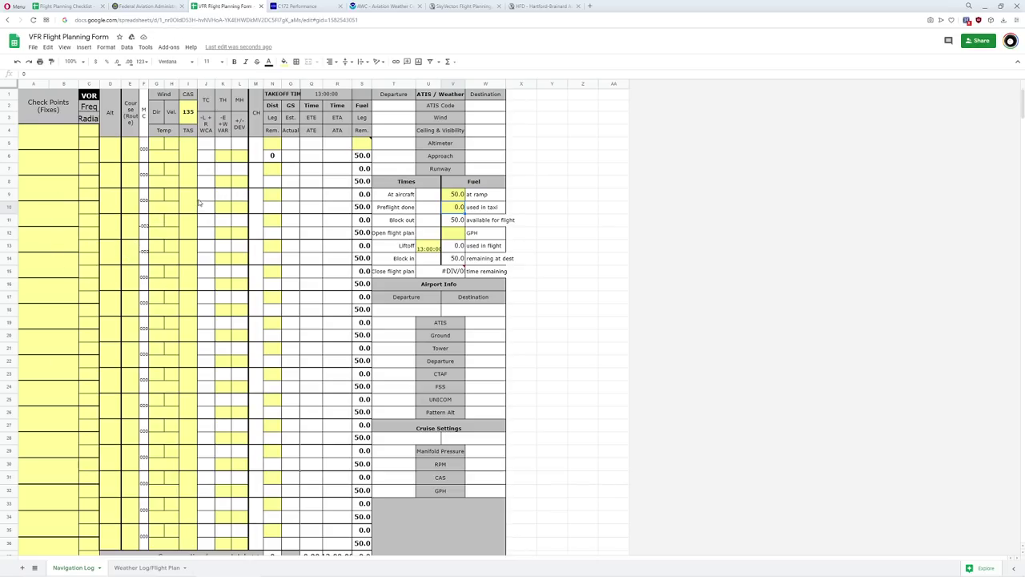
pyautogui.click(181, 111)
pyautogui.write('118')
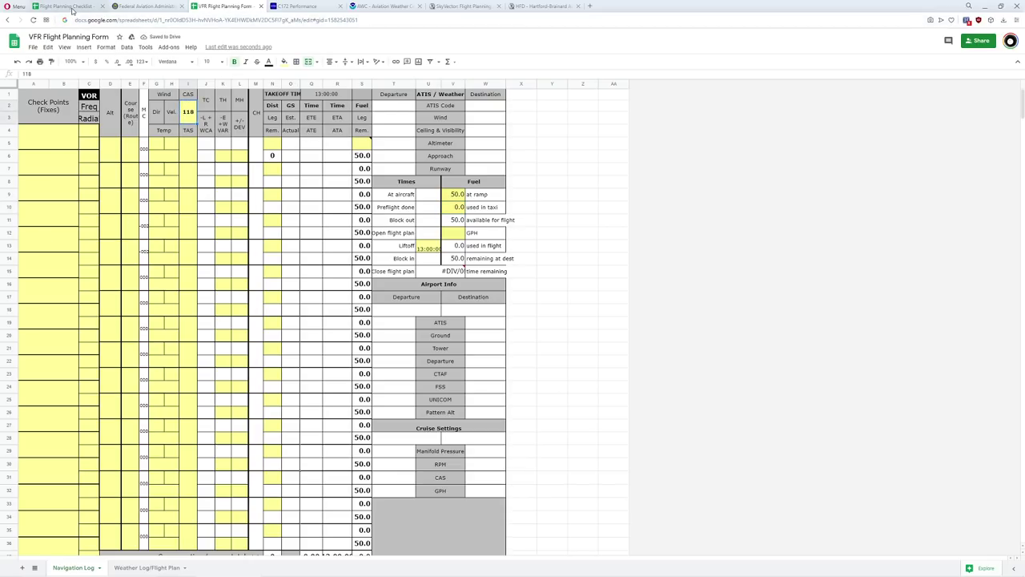
# Step: Move to the checklist's 800wxbrief.com item under the weather briefing section
pyautogui.click(72, 7)
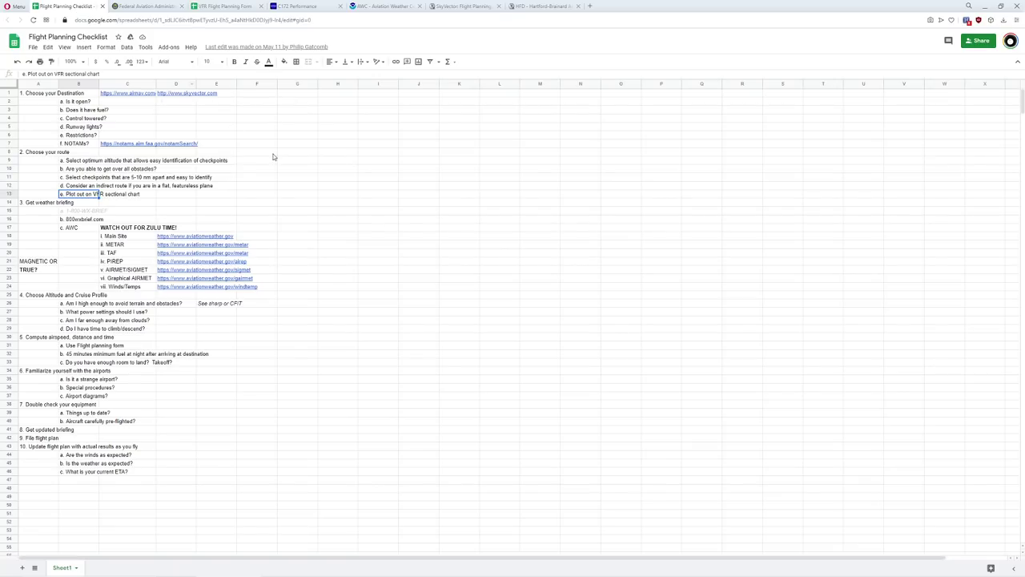
pyautogui.click(77, 221)
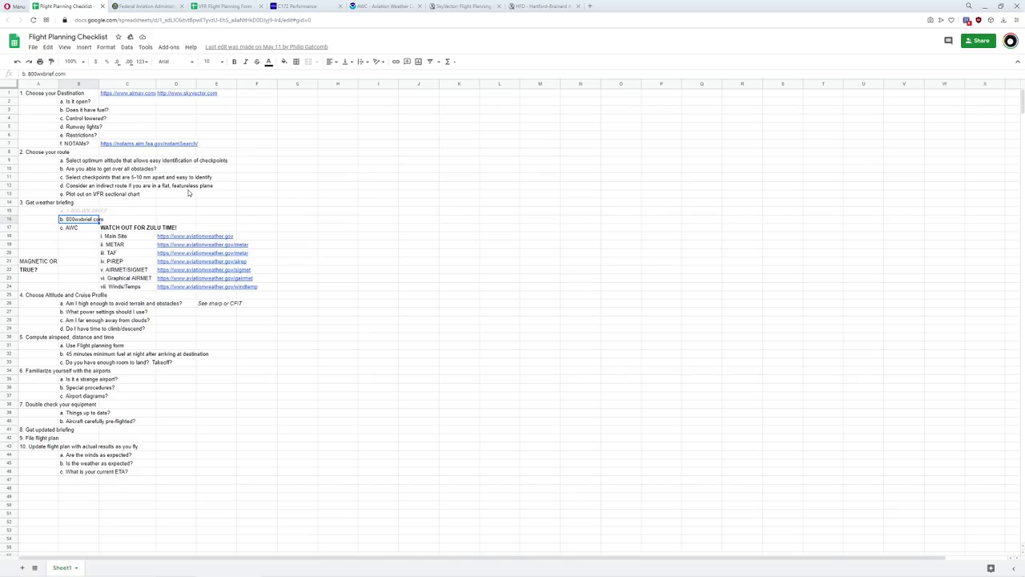
# Step: Enter KGON and RADIO STACKS as the first two checkpoints in the flight planning form's navigation log
pyautogui.click(208, 11)
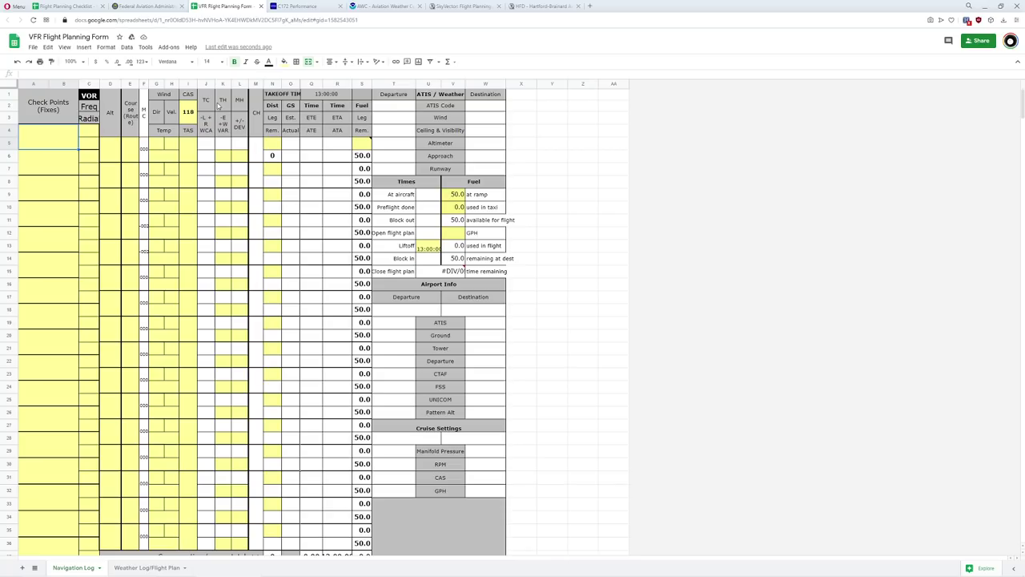
pyautogui.write('KGON')
pyautogui.press('Return')
pyautogui.write('RADUI')
pyautogui.press('BackSpace')
pyautogui.press('BackSpace')
pyautogui.write('IO STACKS')
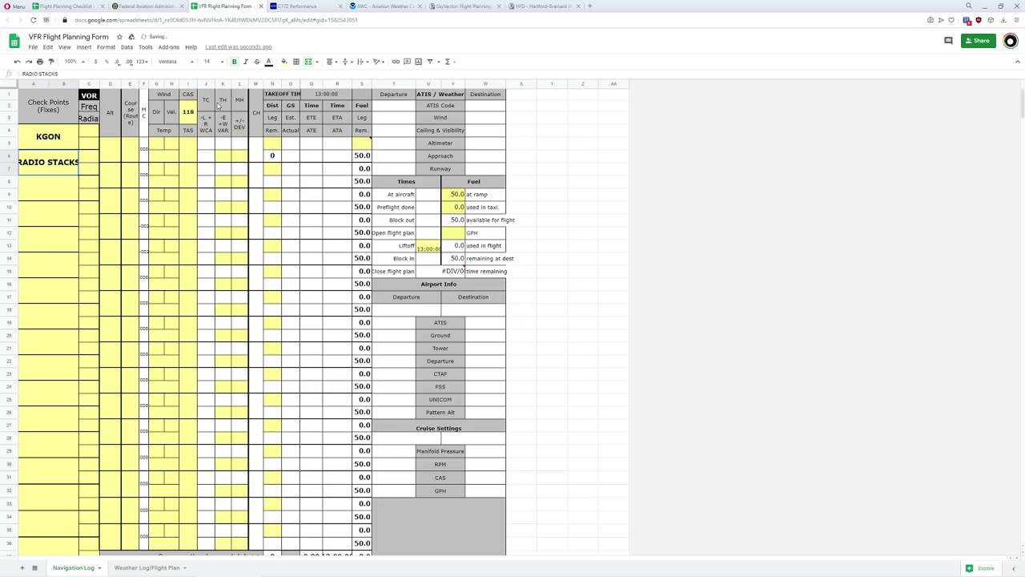
pyautogui.press('Return')
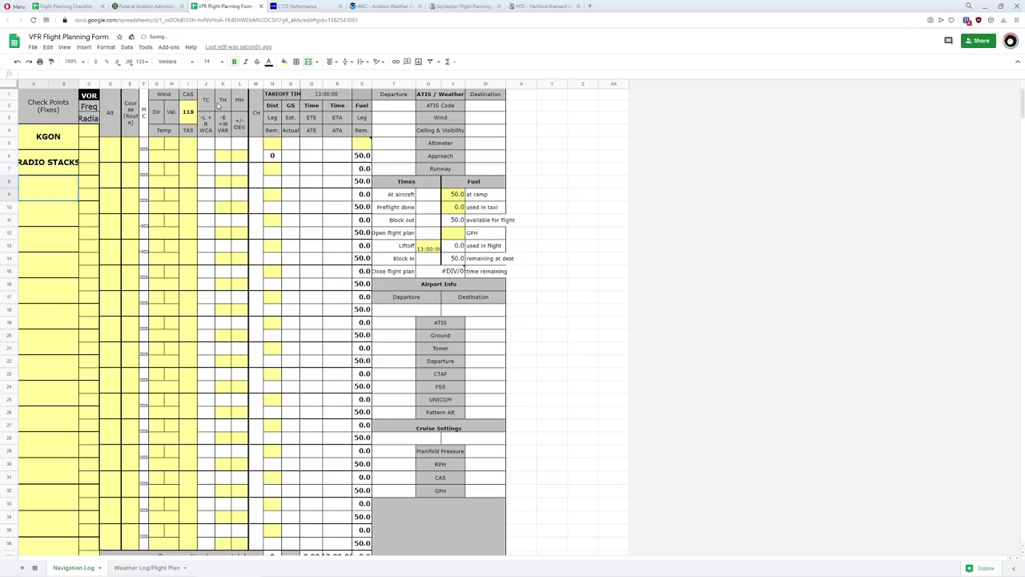
# Step: Check the route chart for the next landmark and enter DRAG STRIP/LAKES as the third checkpoint in the navigation log
pyautogui.click(463, 6)
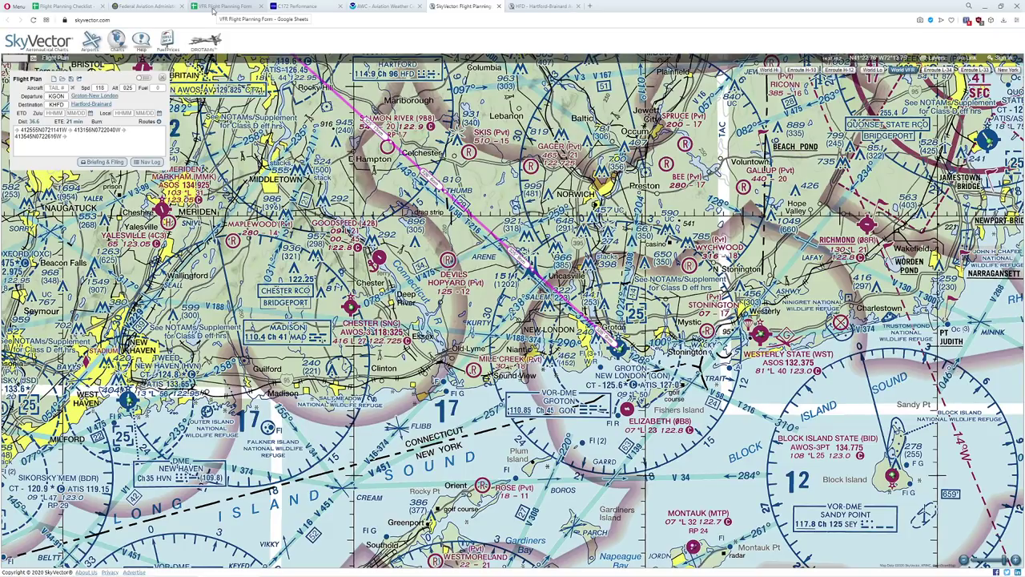
pyautogui.click(213, 7)
pyautogui.write('D')
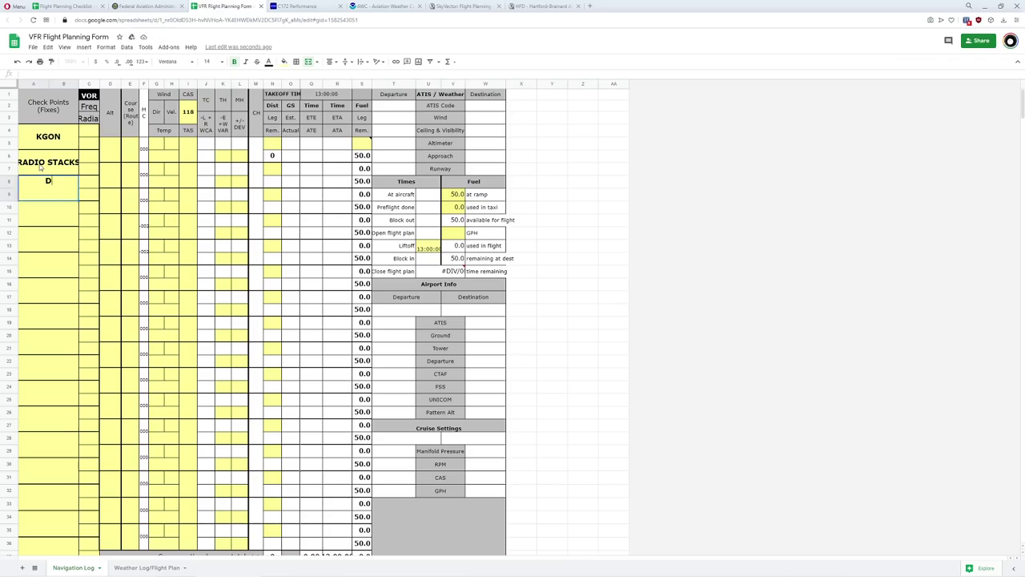
pyautogui.write('RAG STRIP/LAKES')
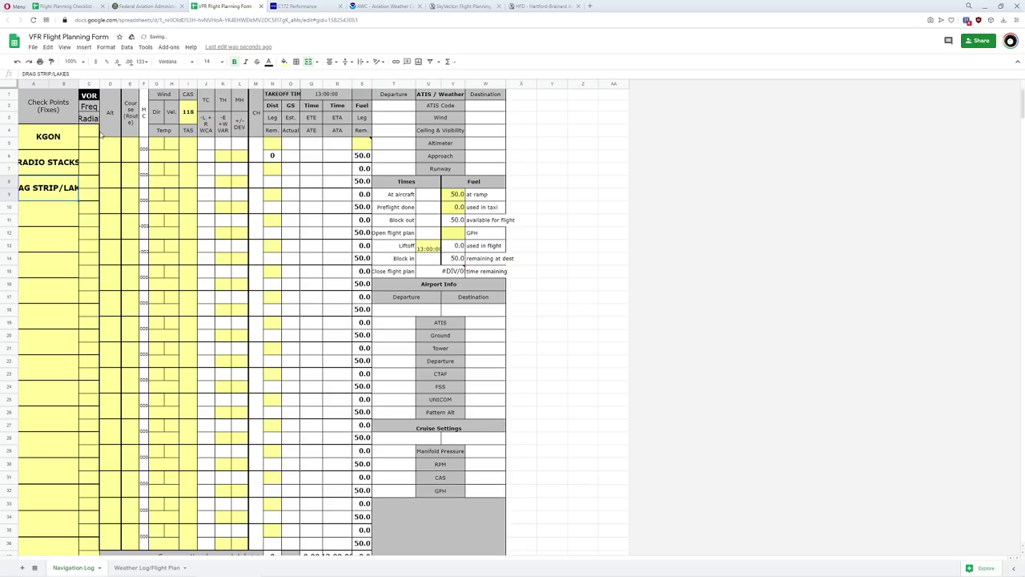
pyautogui.press('Return')
# Step: Close the Hartford-Brainard airport page and enter SALMON RIVER/LAKES and KHFD as the remaining checkpoints in the navigation log
pyautogui.click(545, 7)
pyautogui.click(469, 7)
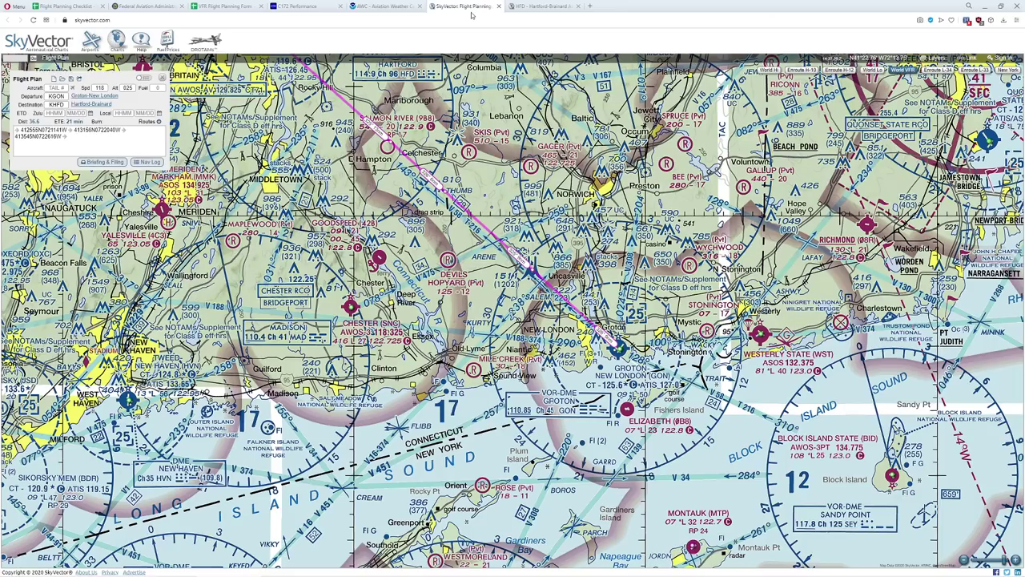
pyautogui.click(571, 6)
pyautogui.moveTo(431, 153); pyautogui.dragTo(446, 187)
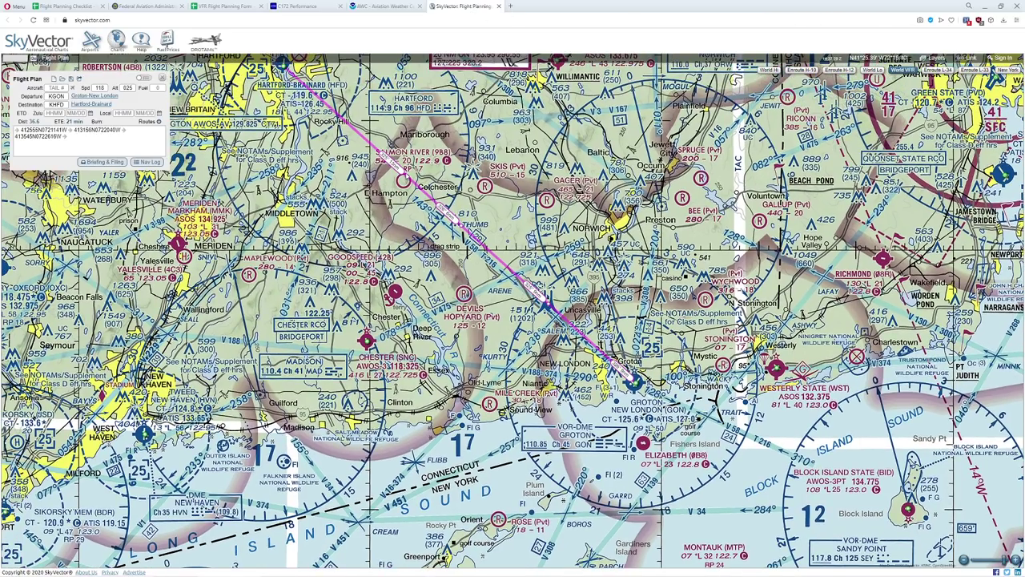
pyautogui.click(158, 10)
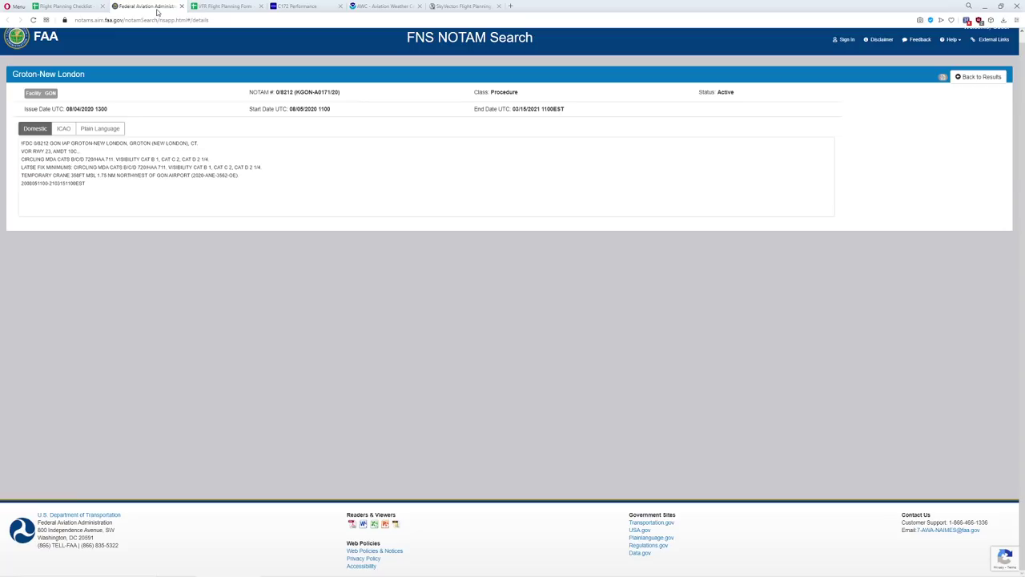
pyautogui.click(233, 7)
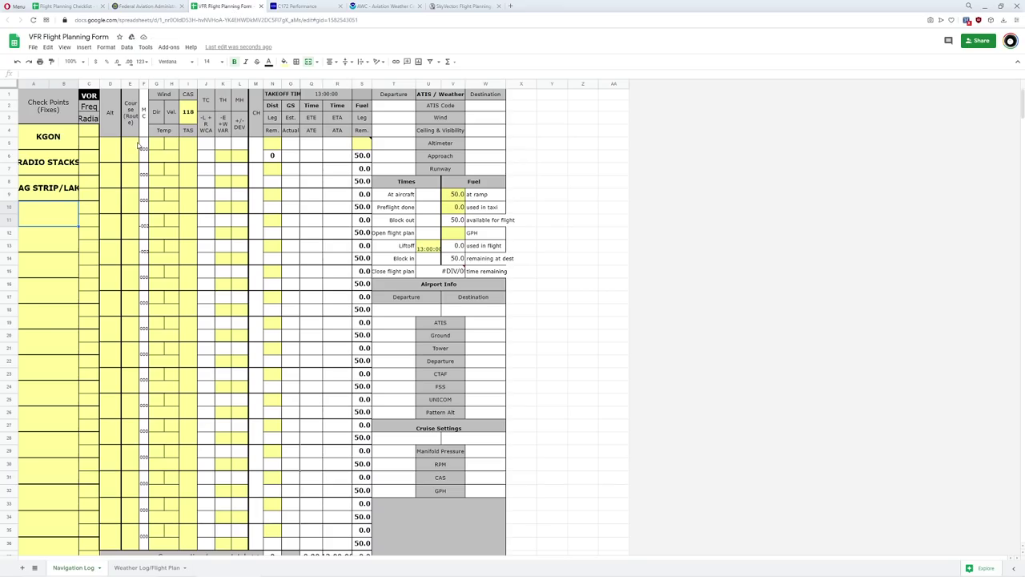
pyautogui.write('SALMON RIVER/')
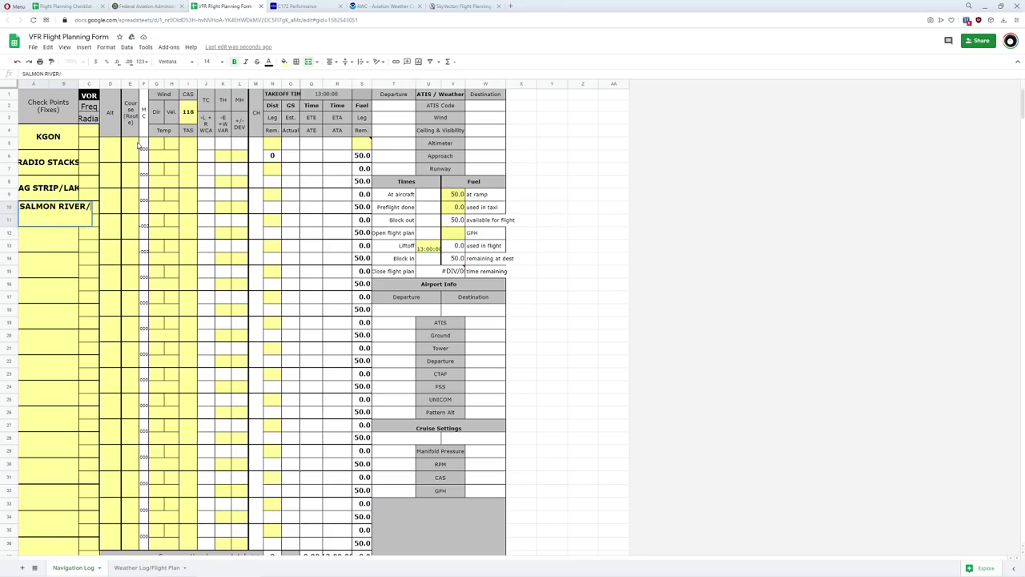
pyautogui.write('LAKES')
pyautogui.press('Return')
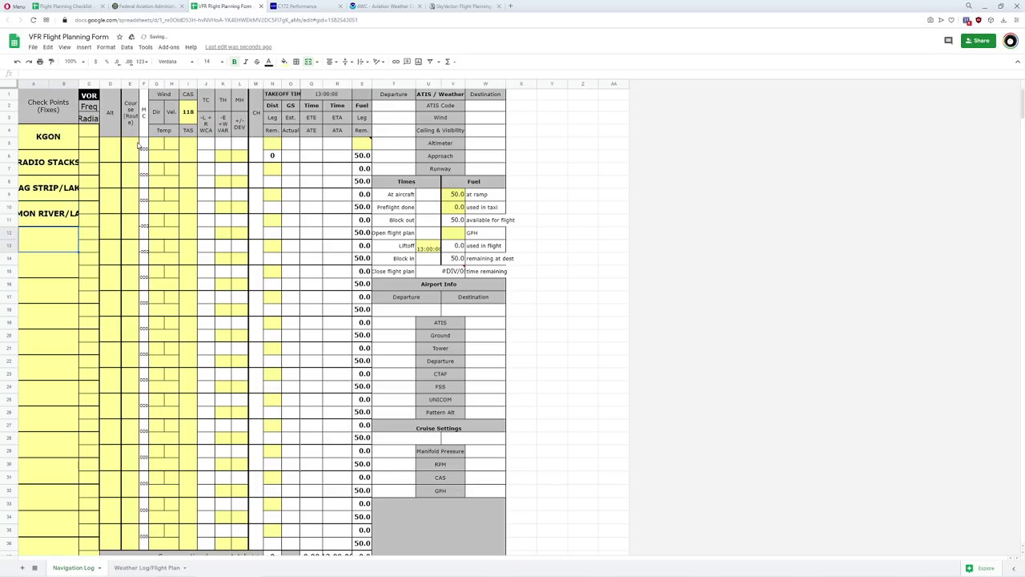
pyautogui.write('KHFD')
# Step: Move to the checklist's METAR item and bring up the KGON weather station report on the route chart
pyautogui.click(459, 8)
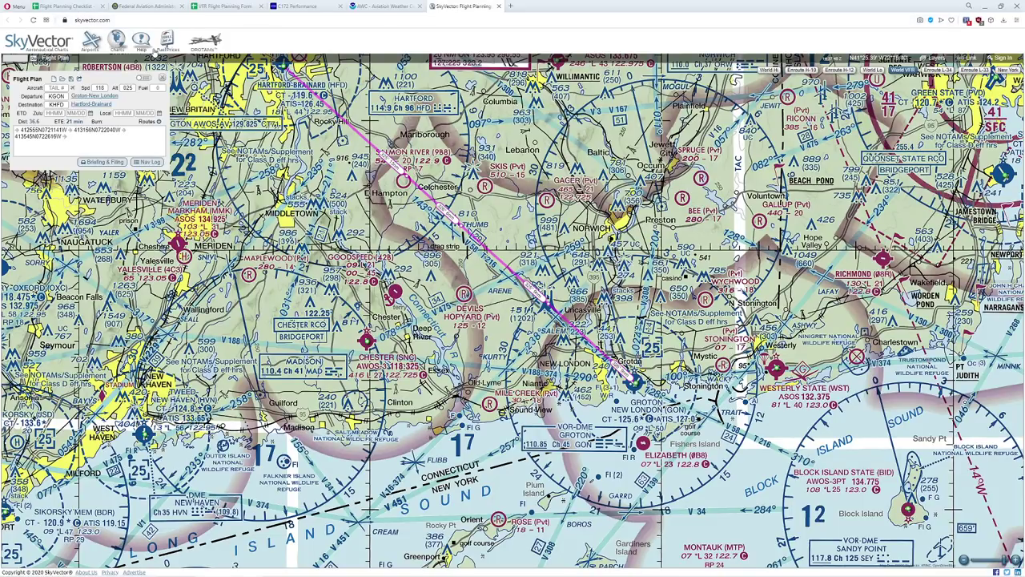
pyautogui.click(77, 7)
pyautogui.click(117, 237)
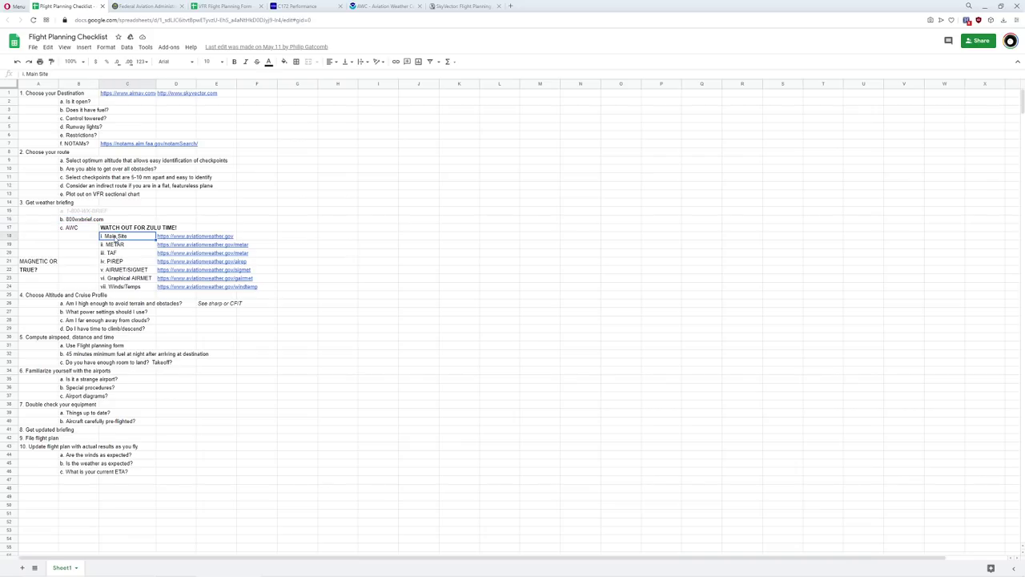
pyautogui.click(118, 245)
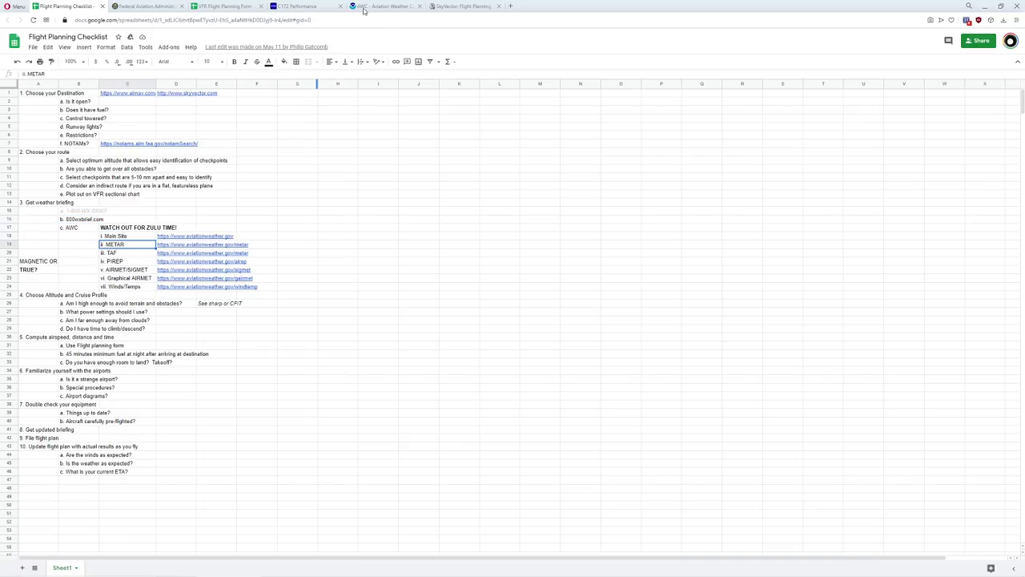
pyautogui.click(470, 9)
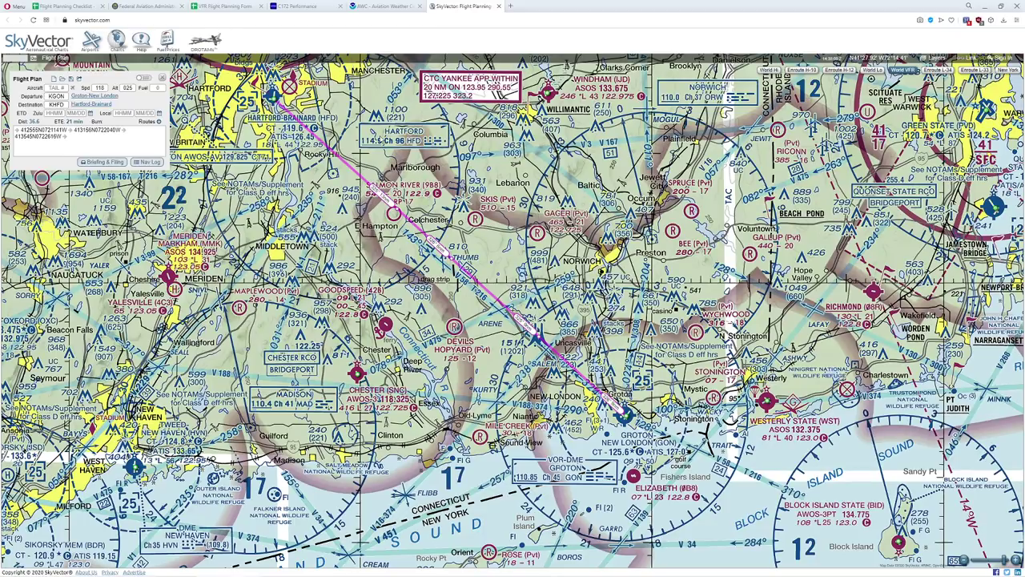
pyautogui.moveTo(627, 418)
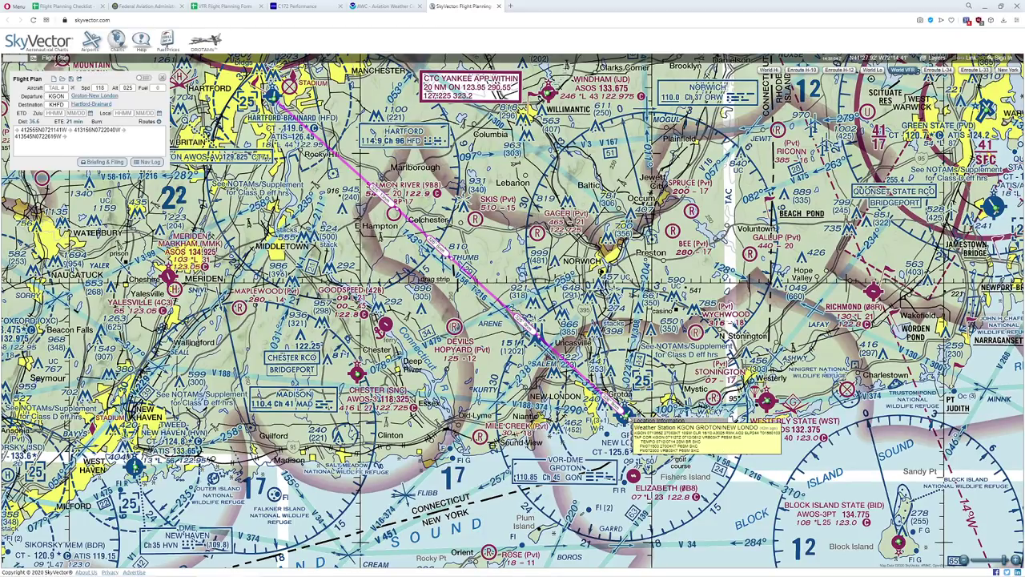
# Step: Open the METAR map on the Aviation Weather Center site and display the METAR for KGON
pyautogui.click(382, 6)
pyautogui.moveTo(396, 61)
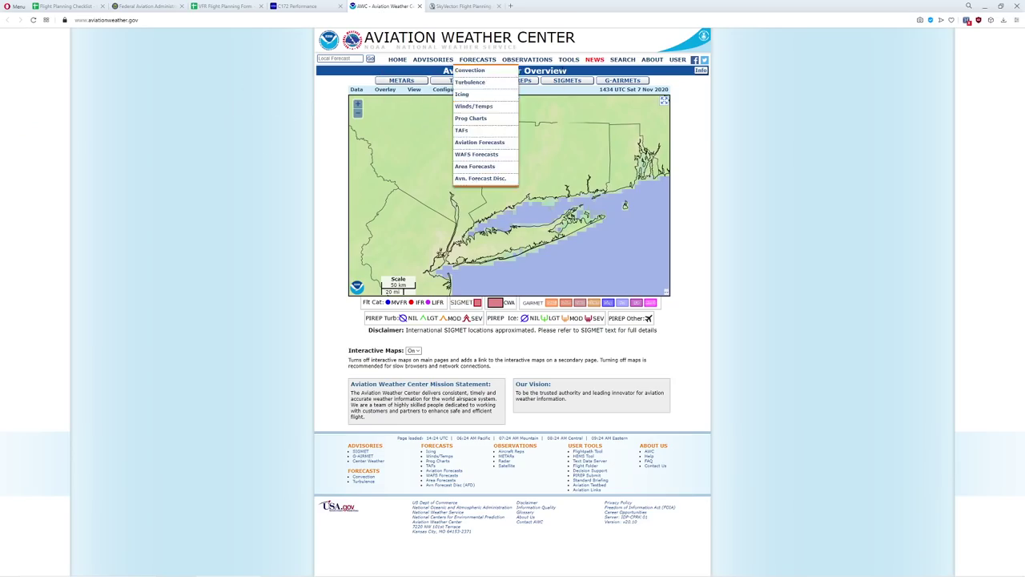
pyautogui.click(401, 80)
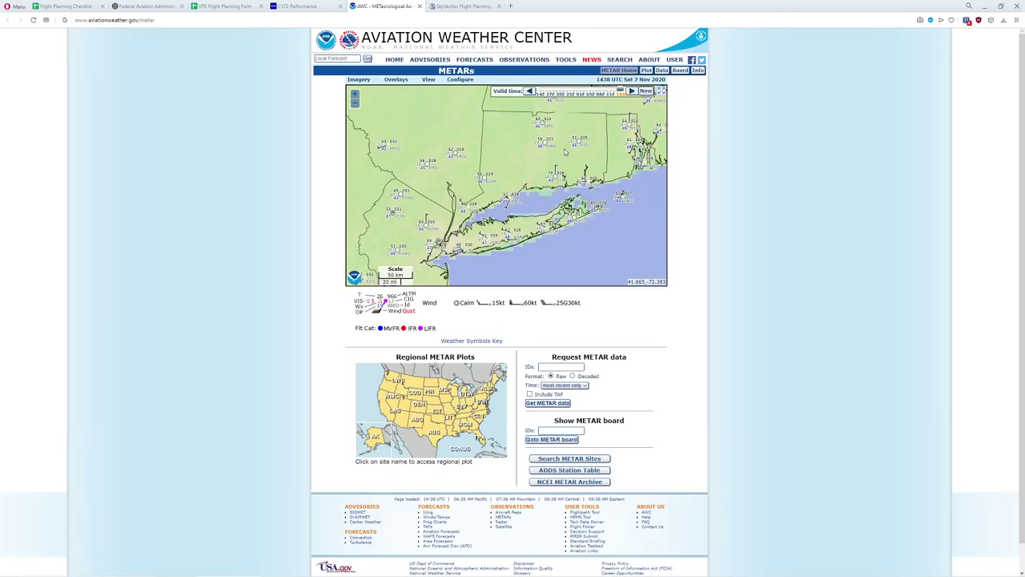
pyautogui.scroll(3, 561, 156)
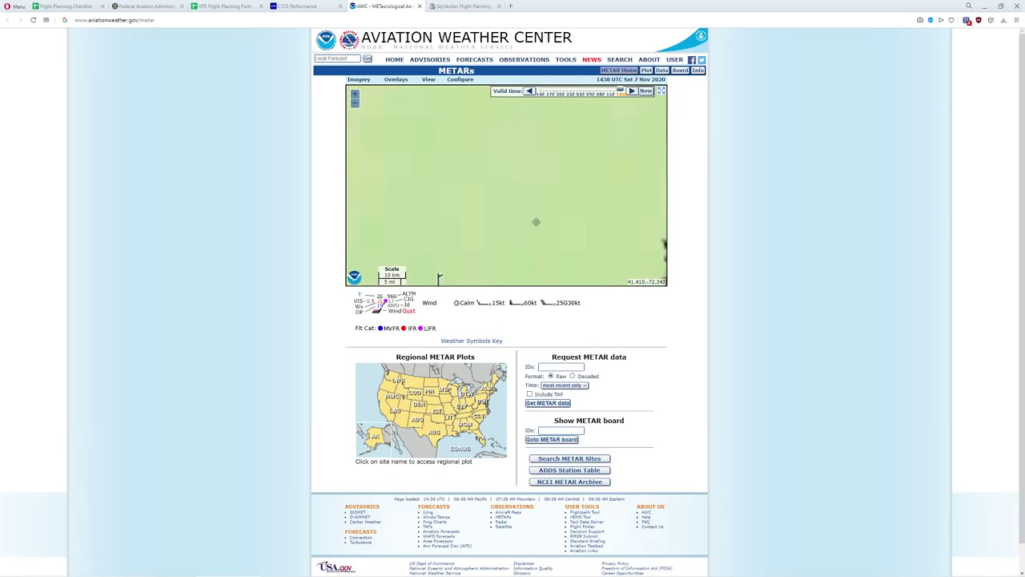
pyautogui.scroll(1, 536, 222)
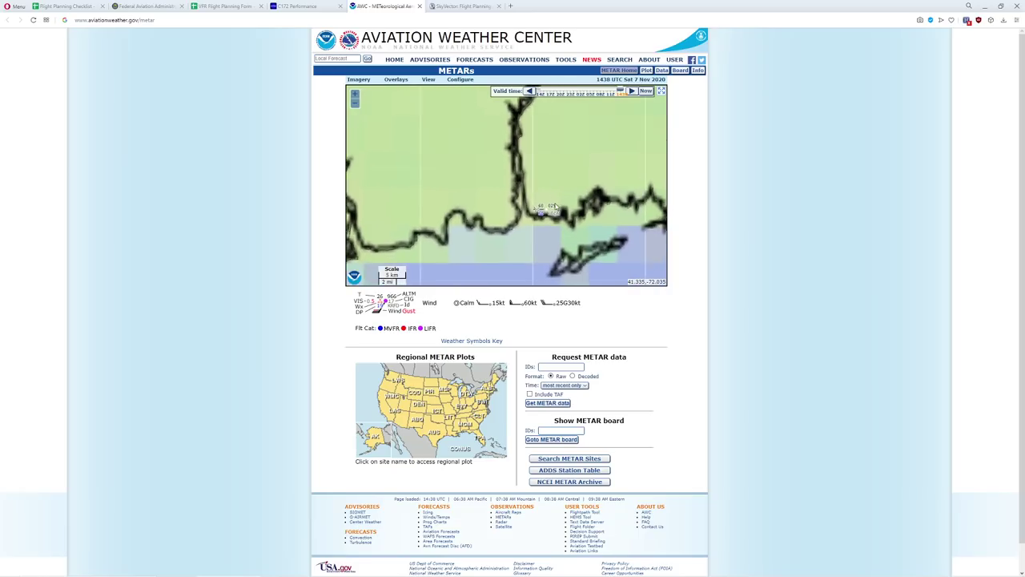
pyautogui.scroll(2, 552, 206)
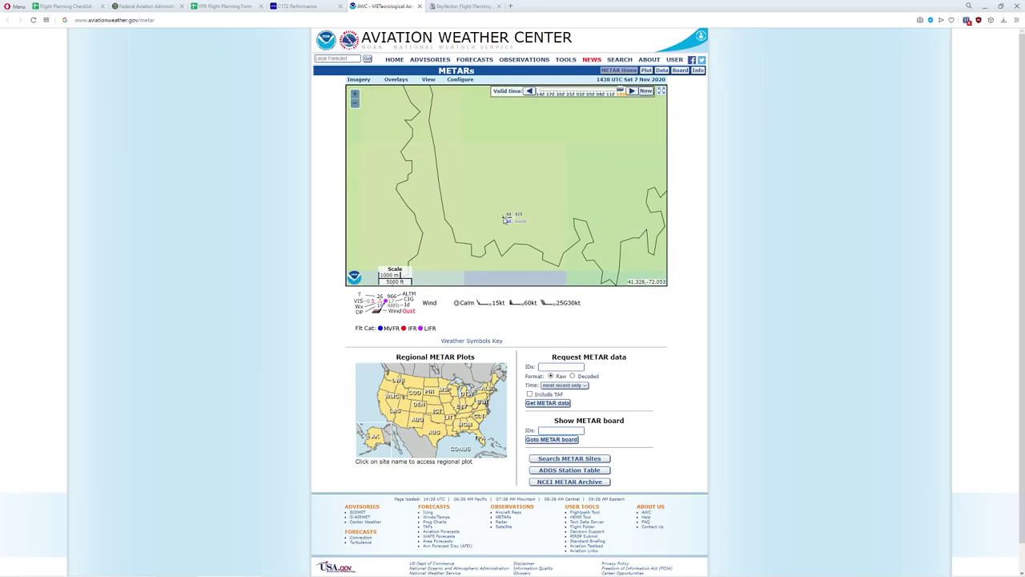
pyautogui.click(511, 219)
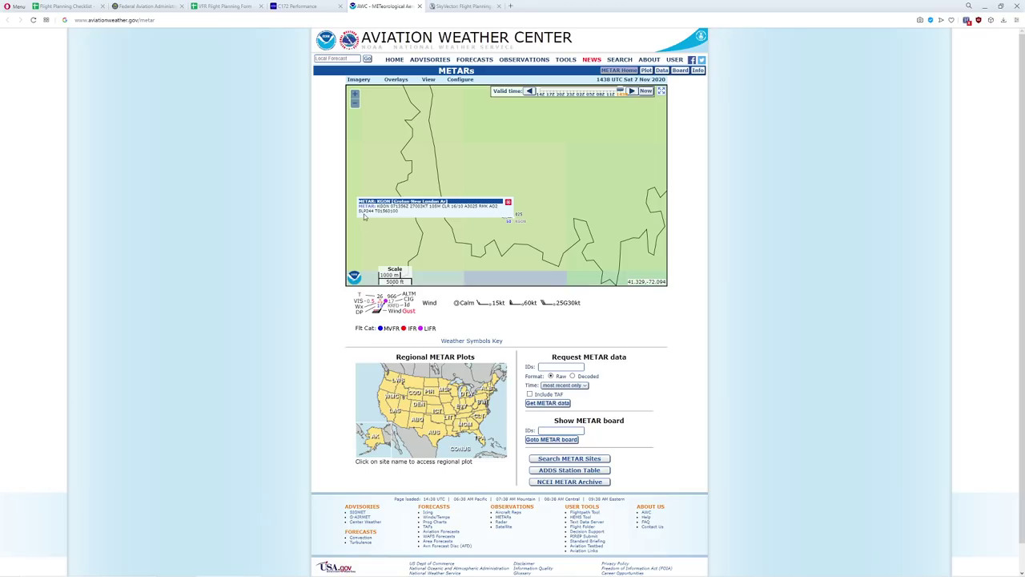
# Step: Close the KGON METAR and enter "unlimited, 10sm, no precip" as the reported departure conditions in the weather log
pyautogui.click(507, 201)
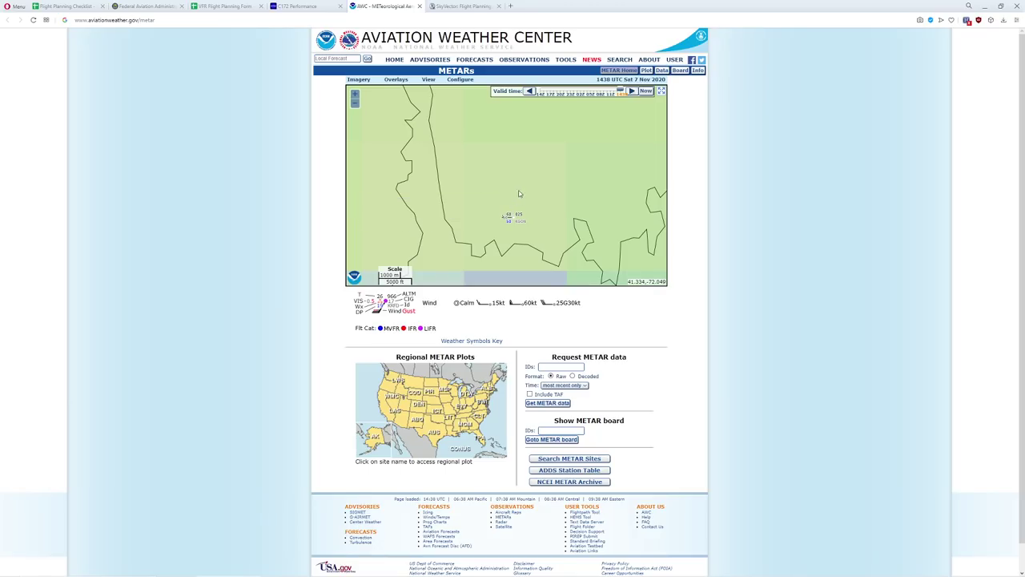
pyautogui.scroll(-2, 507, 222)
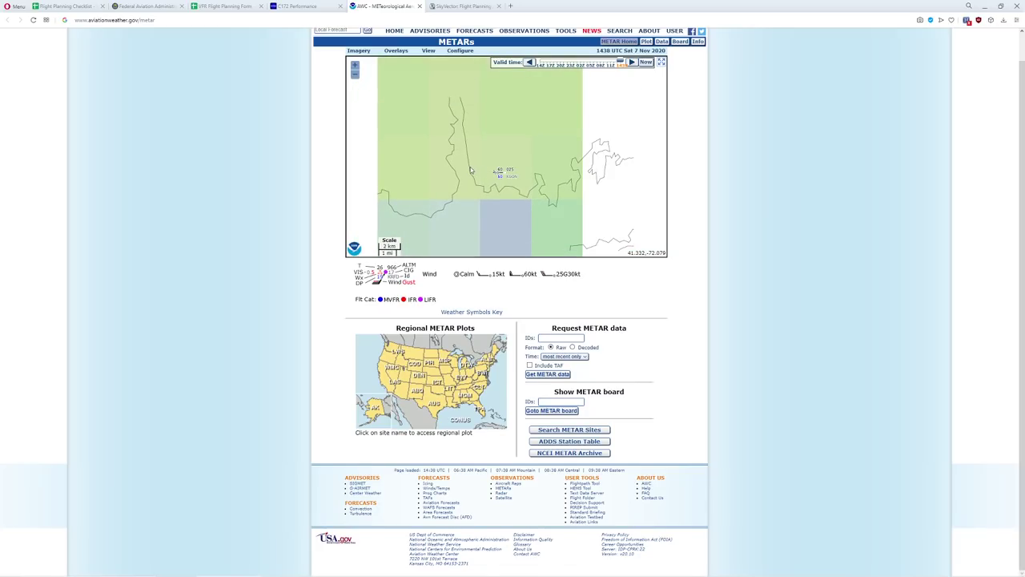
pyautogui.scroll(1, 232, 151)
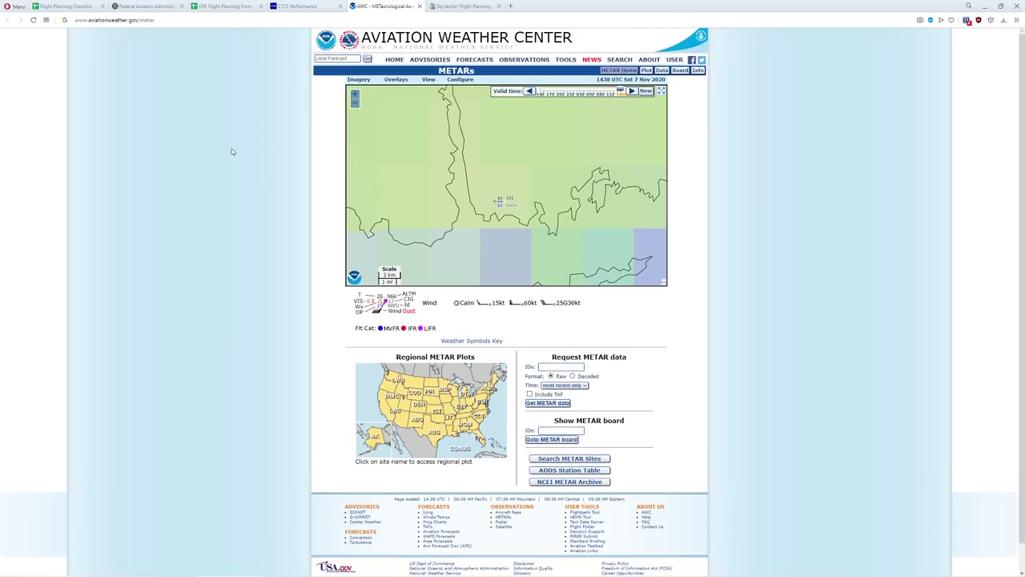
pyautogui.click(216, 7)
pyautogui.click(140, 566)
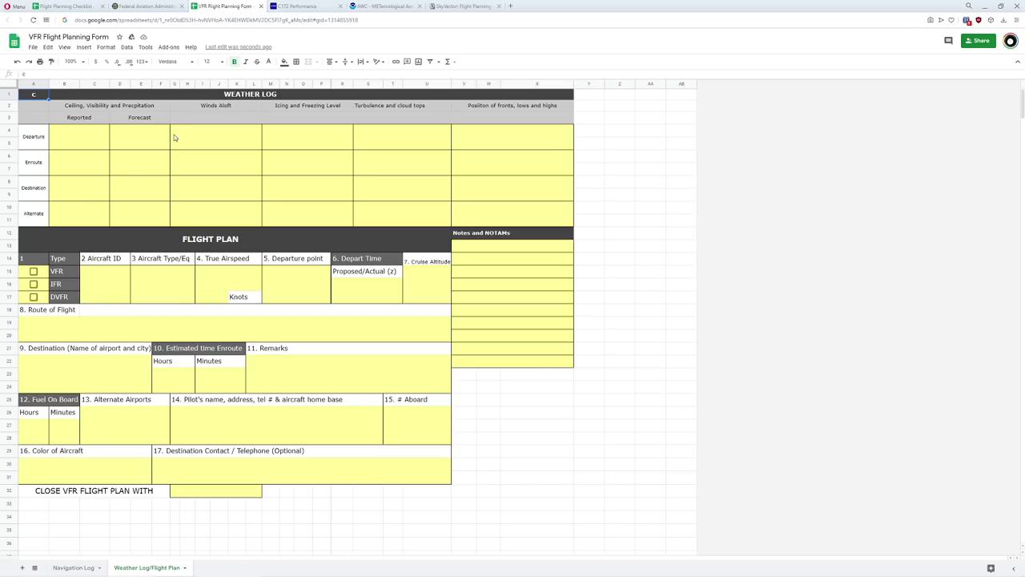
pyautogui.click(78, 136)
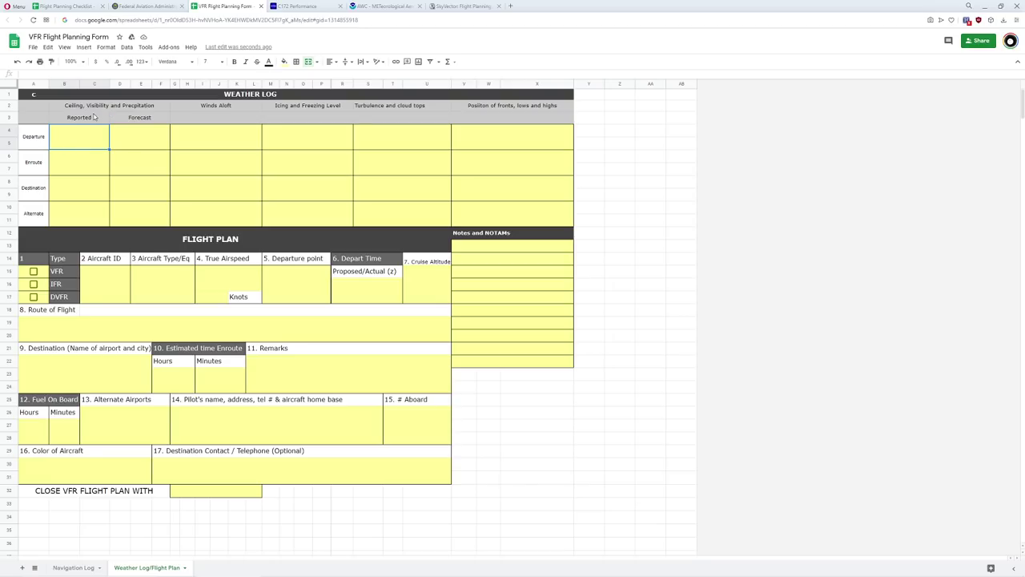
pyautogui.write('S')
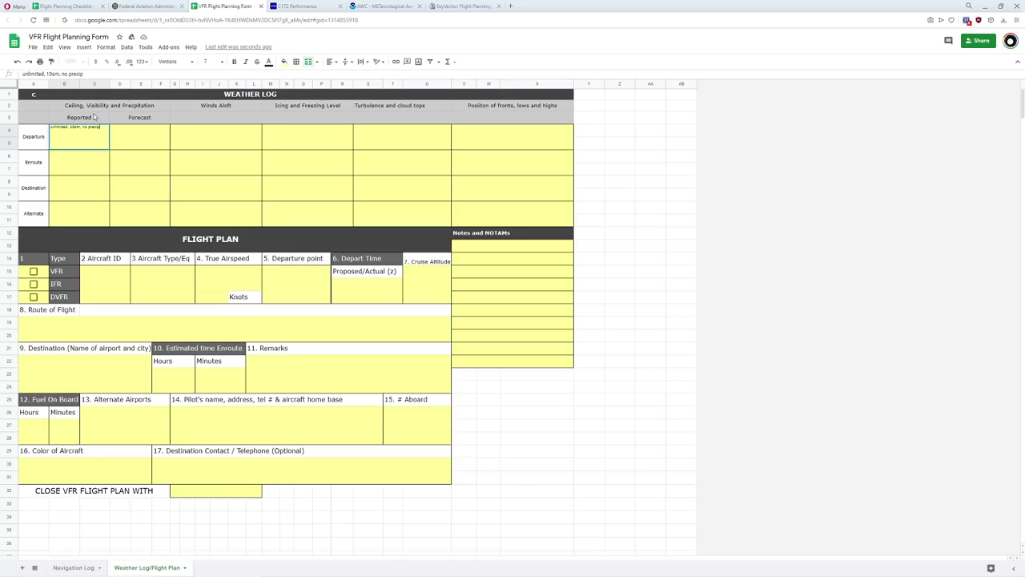
pyautogui.press('Return')
# Step: Display the METAR for KHFD on the Aviation Weather Center METAR map and check the route chart
pyautogui.click(135, 134)
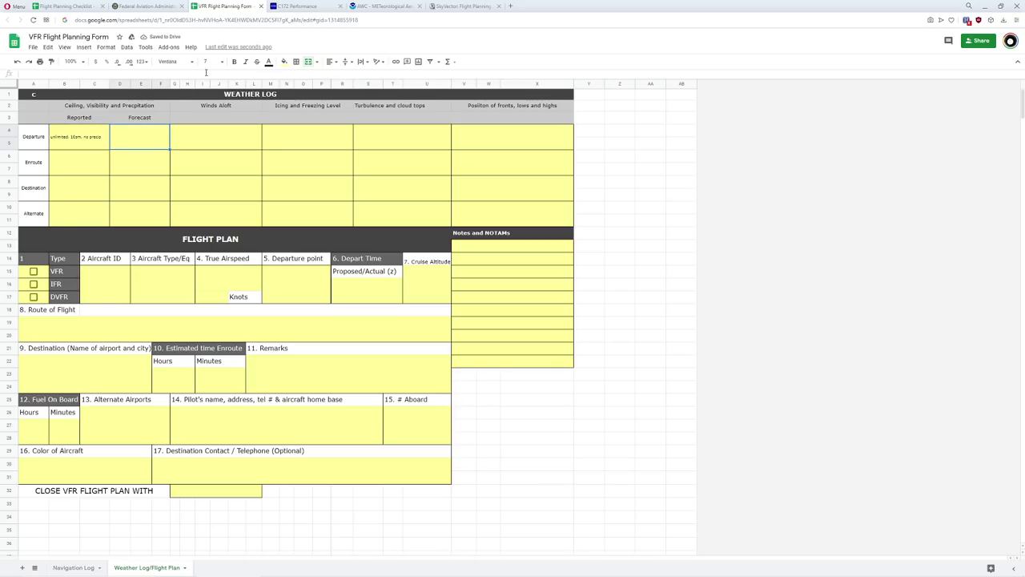
pyautogui.click(371, 11)
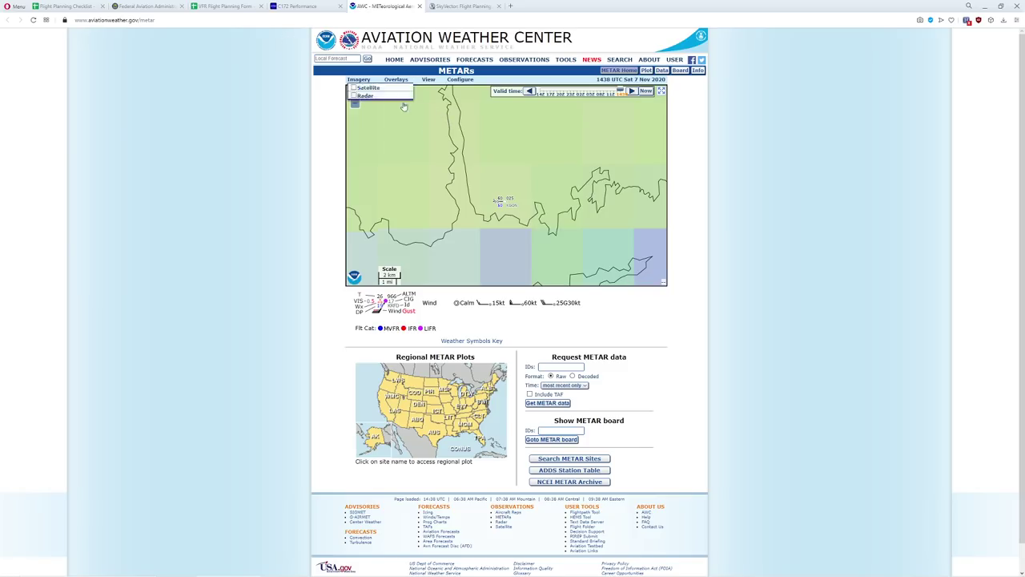
pyautogui.scroll(-2, 491, 197)
pyautogui.scroll(-3, 491, 168)
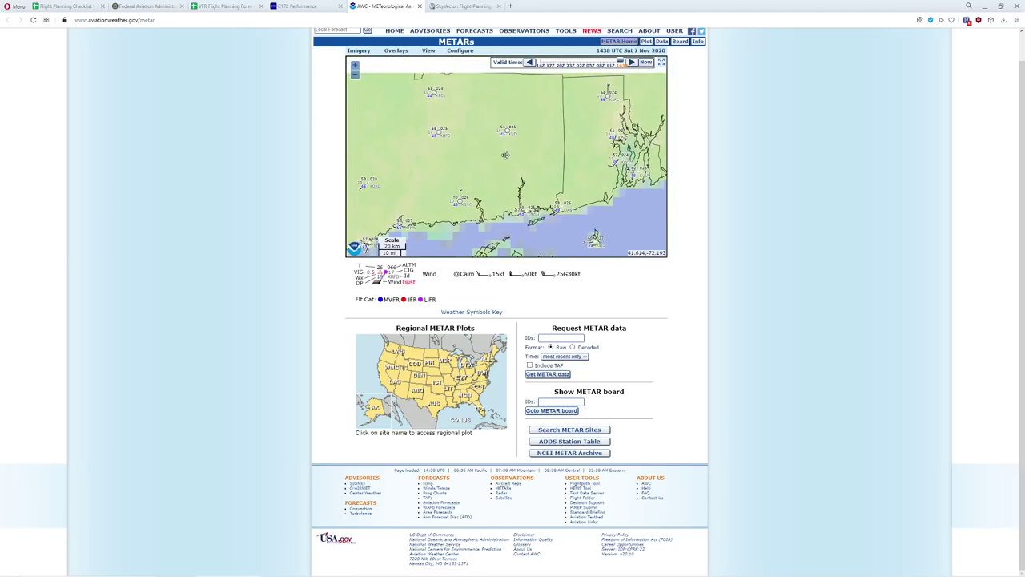
pyautogui.moveTo(434, 149)
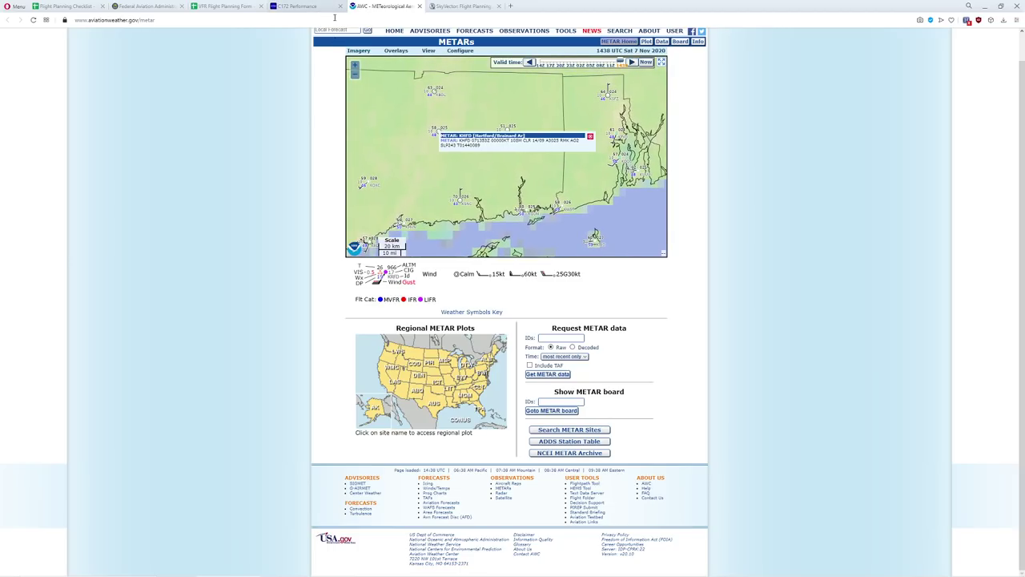
pyautogui.click(469, 7)
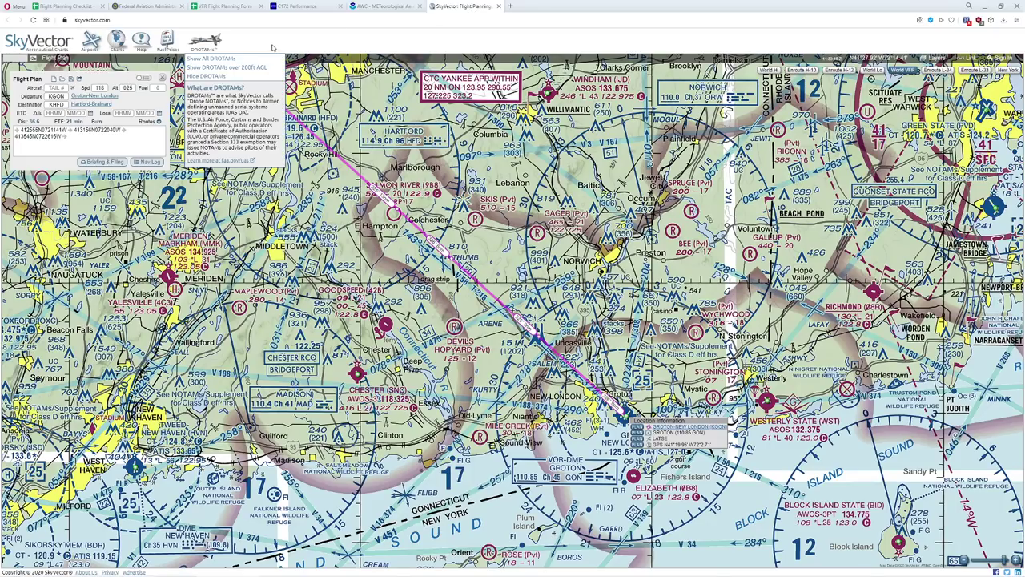
# Step: Copy the reported departure conditions in the weather log into the Alternate row
pyautogui.click(229, 7)
pyautogui.click(72, 152)
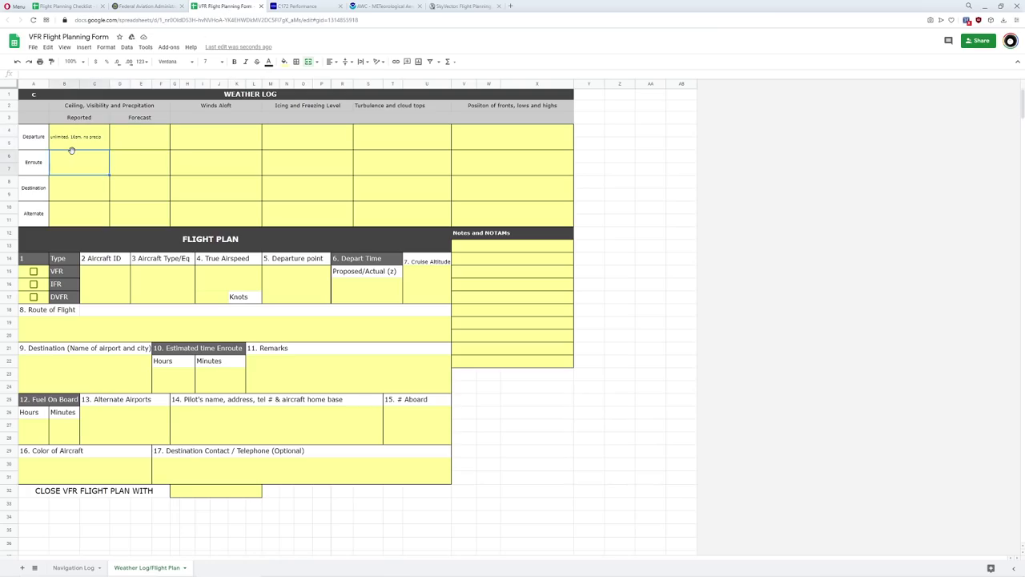
pyautogui.press('Up')
pyautogui.hotkey('ctrl', 'c')
pyautogui.press('Down')
pyautogui.press('Down')
pyautogui.press('Down')
pyautogui.hotkey('ctrl', 'v')
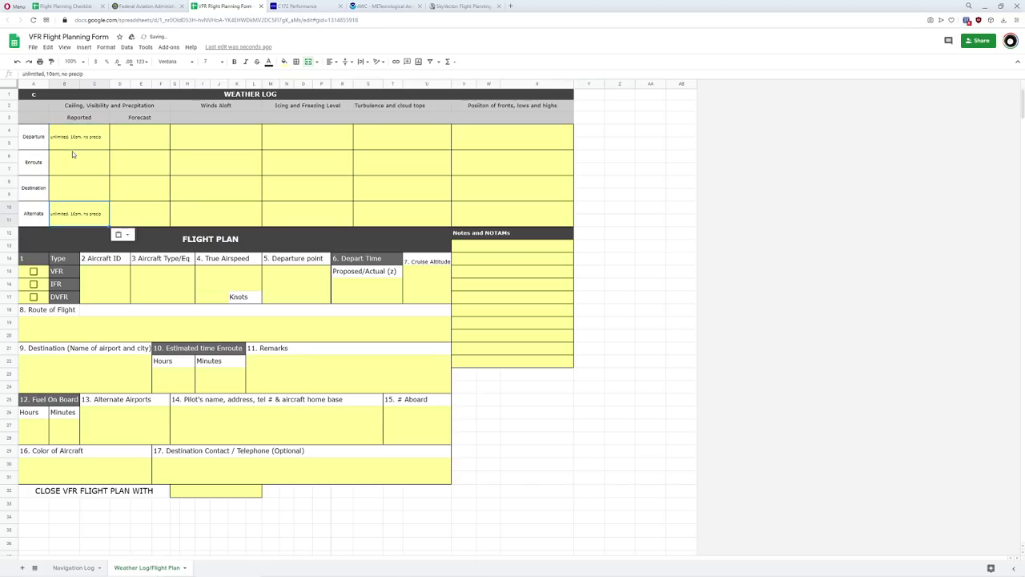
pyautogui.press('Up')
pyautogui.press('Up')
pyautogui.press('Down')
pyautogui.click(71, 151)
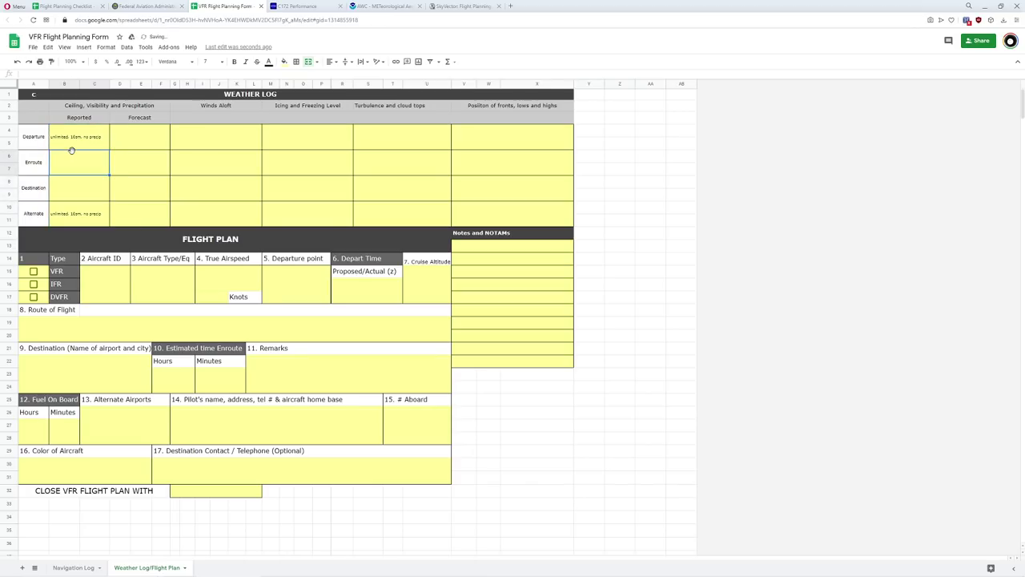
# Step: Check the route chart and copy the reported departure conditions into the Enroute and Destination rows of the weather log
pyautogui.click(460, 10)
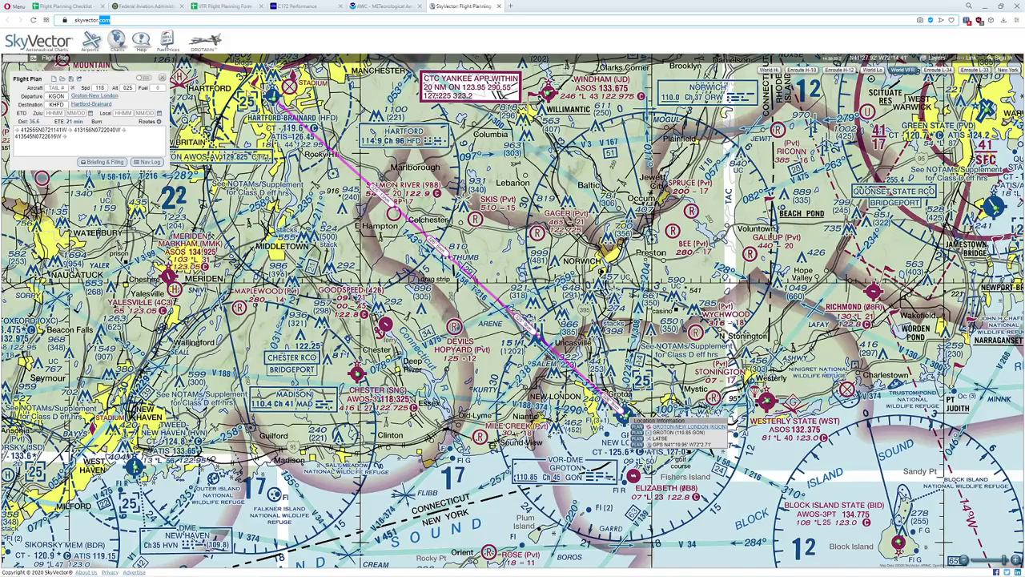
pyautogui.click(223, 9)
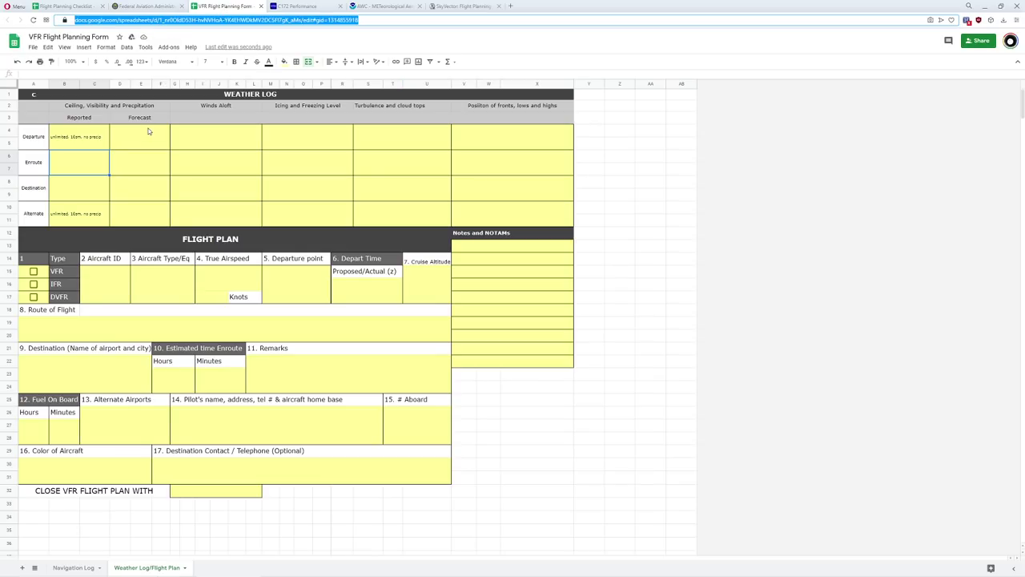
pyautogui.click(96, 134)
pyautogui.hotkey('ctrl', 'c')
pyautogui.click(86, 157)
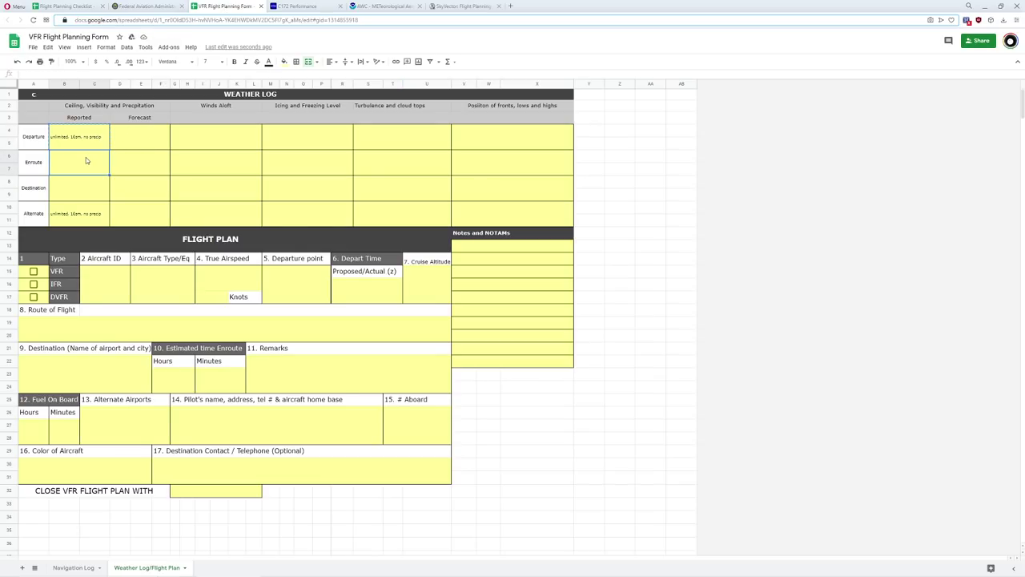
pyautogui.hotkey('ctrl', 'v')
pyautogui.click(96, 187)
pyautogui.hotkey('ctrl', 'v')
# Step: Open the TAF map on the Aviation Weather Center site and display the forecast for KGON
pyautogui.click(128, 140)
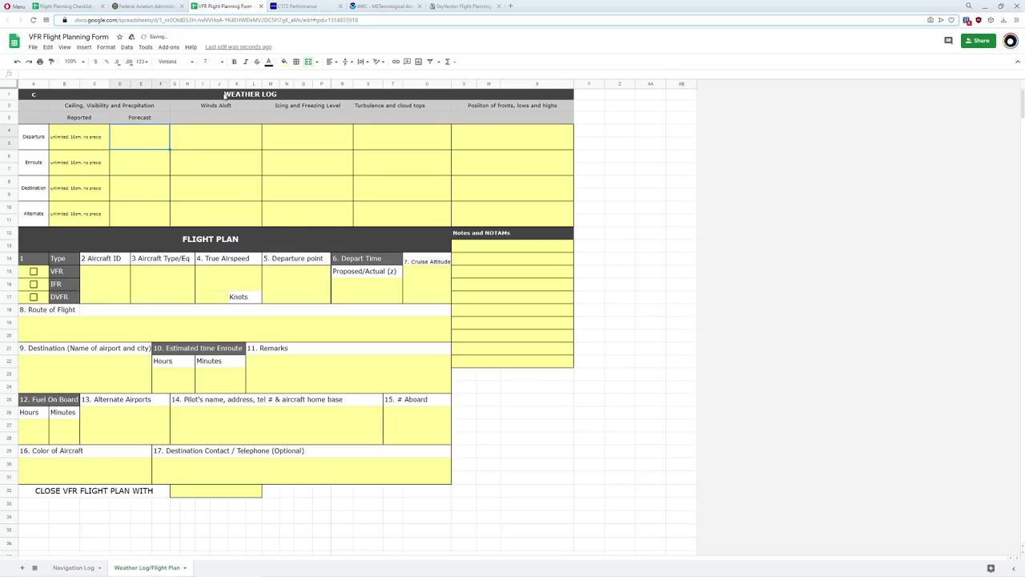
pyautogui.click(383, 6)
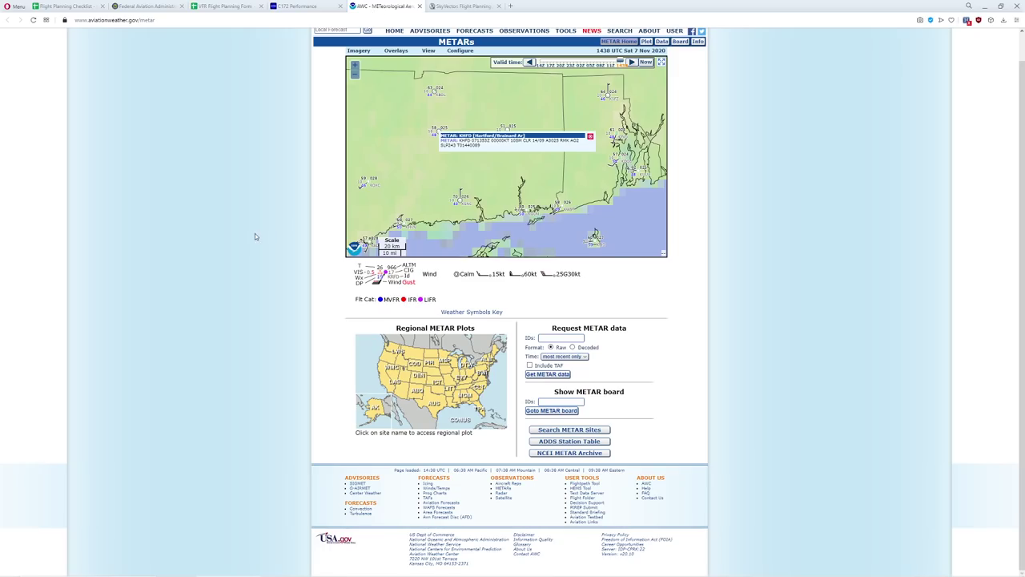
pyautogui.scroll(1, 260, 248)
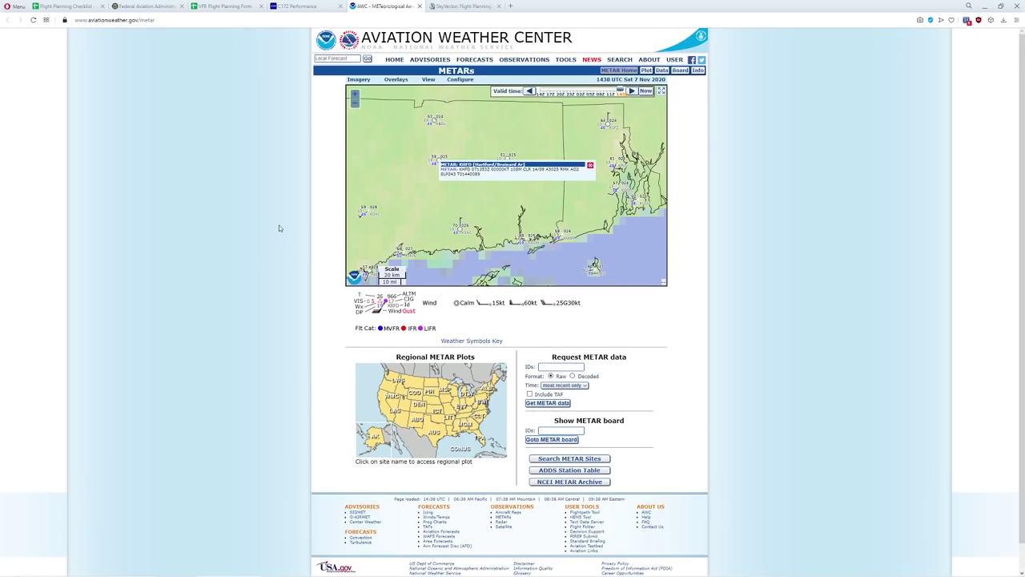
pyautogui.moveTo(471, 60)
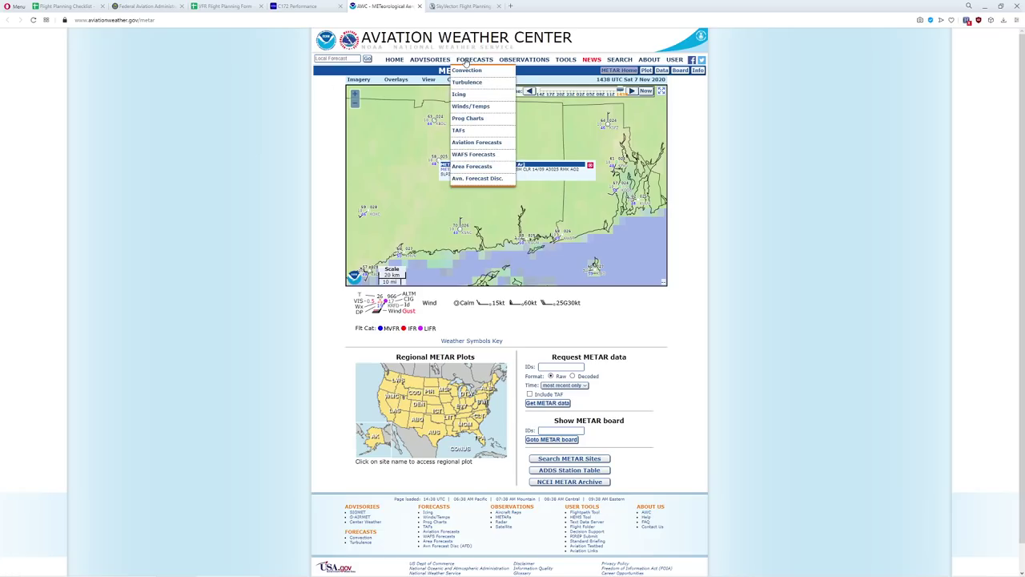
pyautogui.click(459, 132)
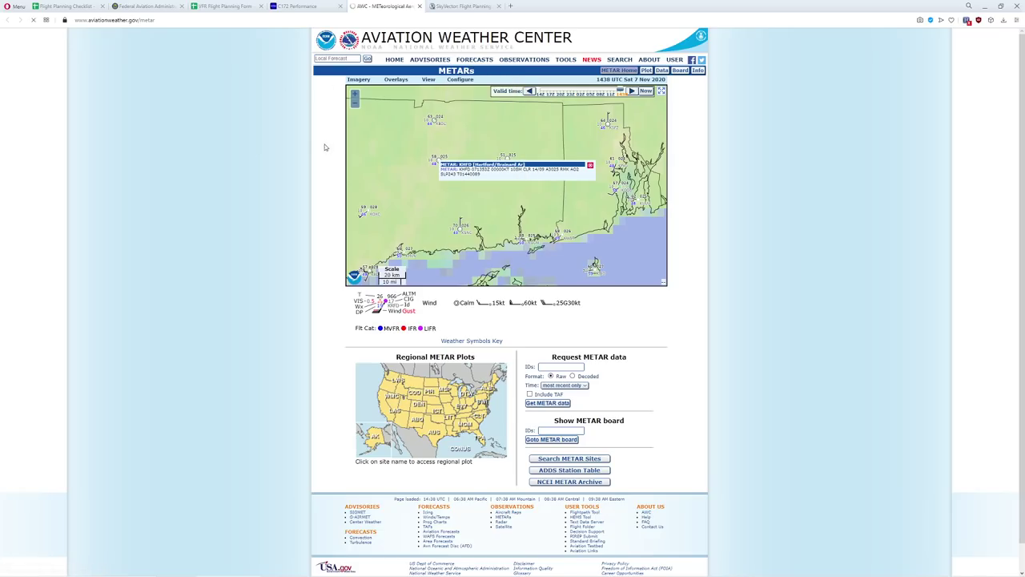
pyautogui.moveTo(477, 188); pyautogui.dragTo(523, 165)
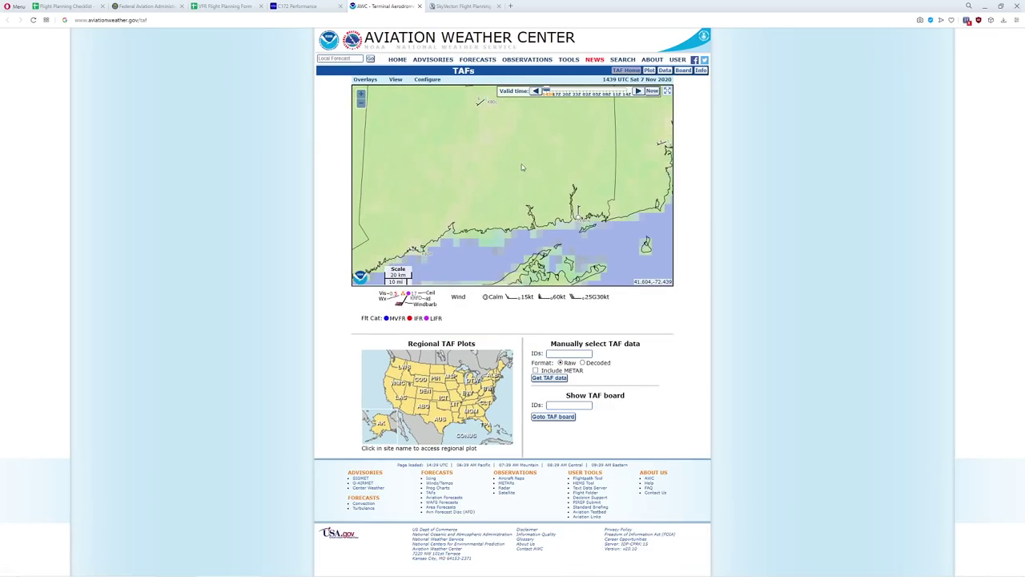
pyautogui.click(569, 226)
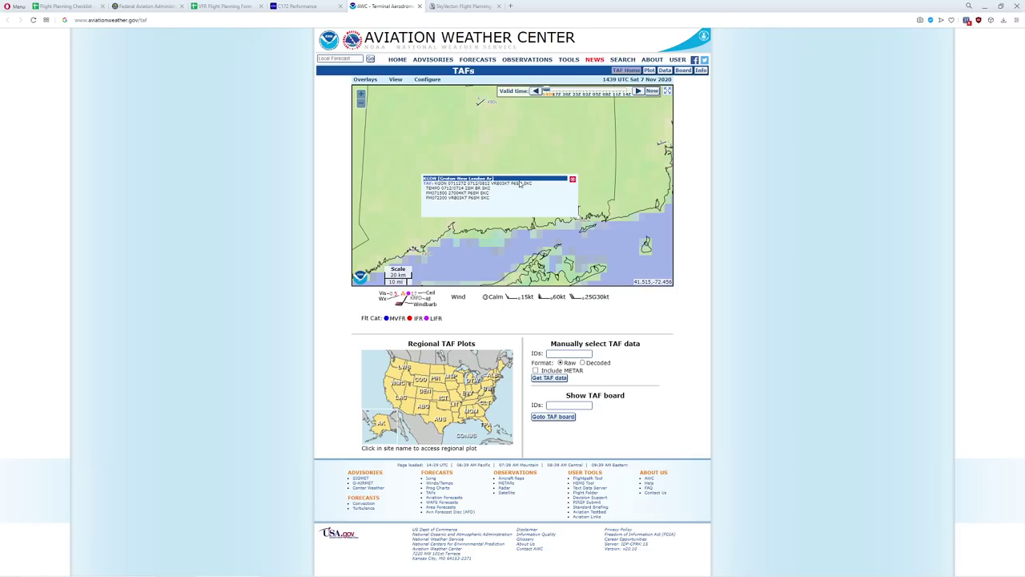
pyautogui.moveTo(511, 184); pyautogui.dragTo(530, 183)
# Step: Start the departure forecast in the weather log with SKC, and compare the route chart with the KGON TAF's temporary conditions
pyautogui.click(224, 6)
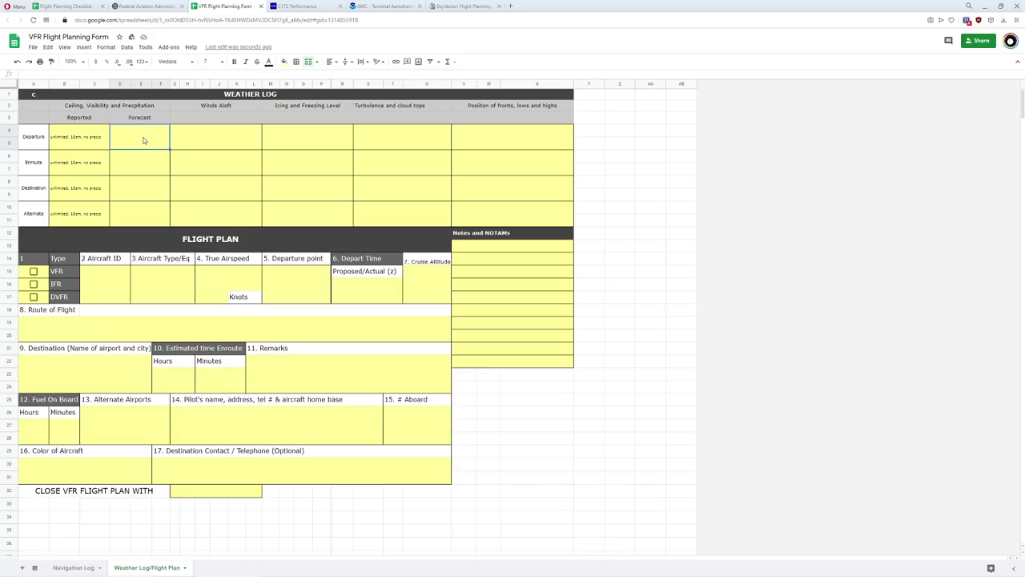
pyautogui.write('sk')
pyautogui.click(452, 8)
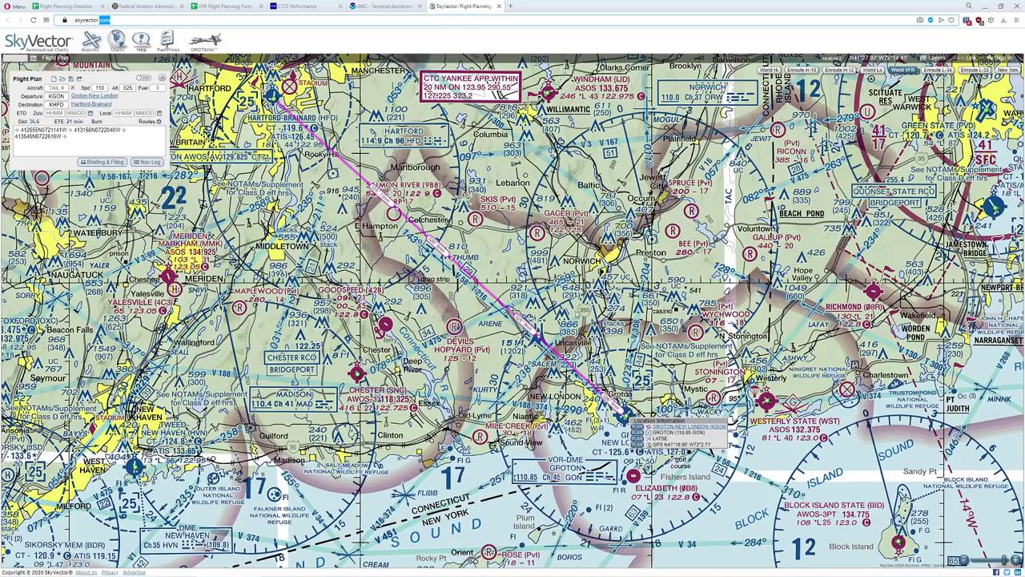
pyautogui.click(383, 7)
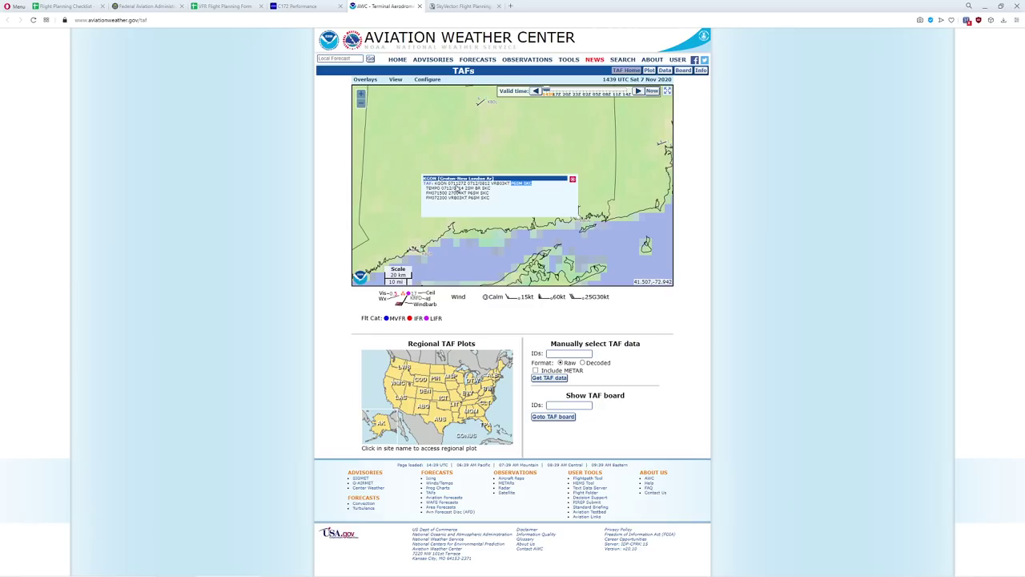
pyautogui.moveTo(464, 188); pyautogui.dragTo(481, 191)
pyautogui.click(480, 191)
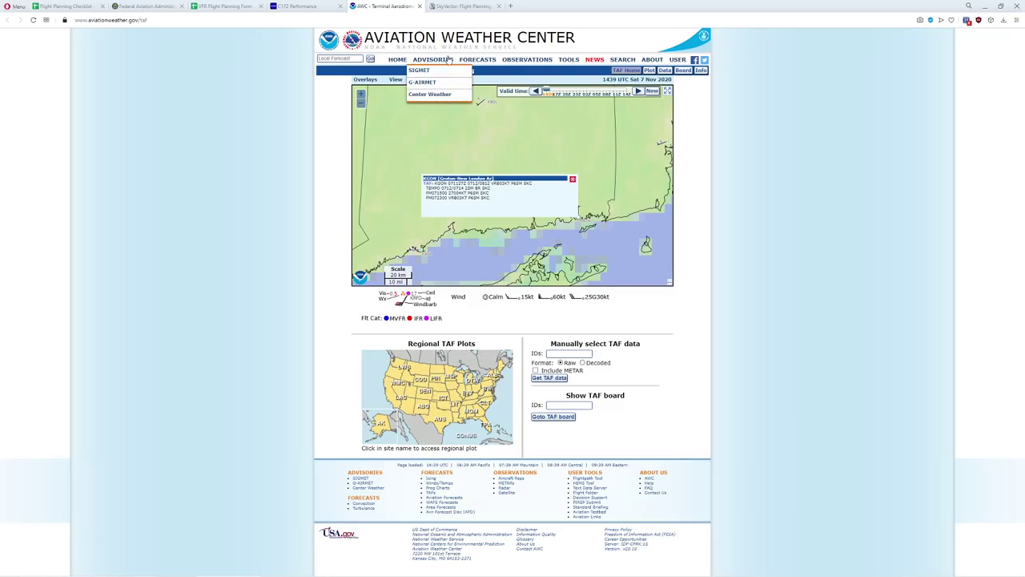
pyautogui.click(448, 7)
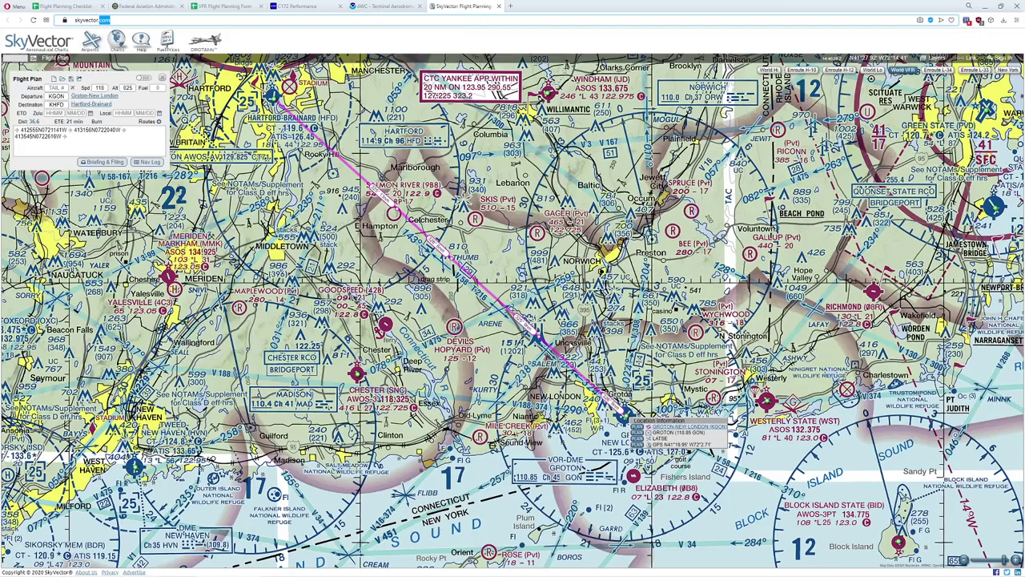
pyautogui.click(382, 7)
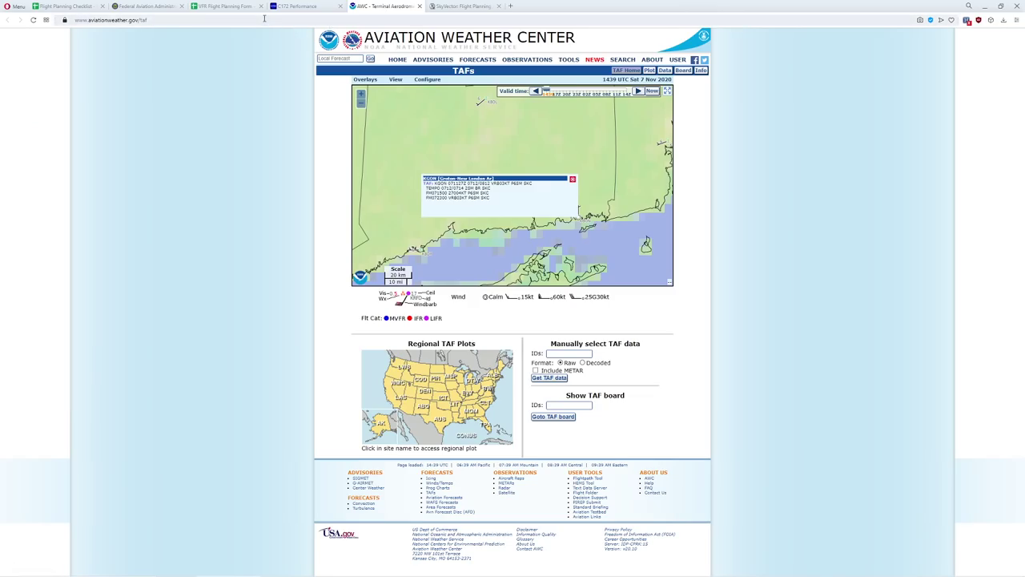
# Step: Recheck the KGON TAF and complete the departure forecast in the weather log as "SKC, 6SM"
pyautogui.click(235, 8)
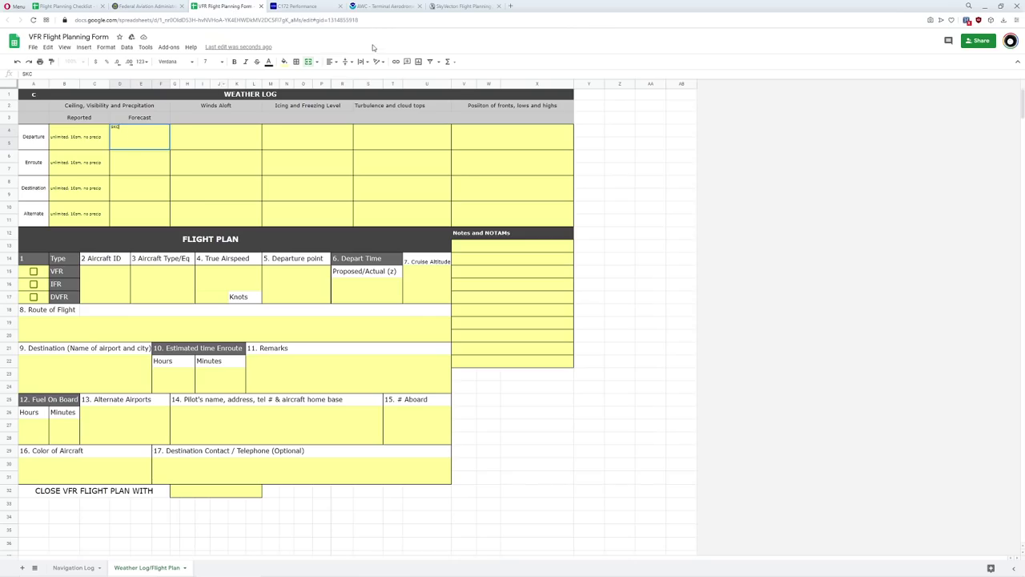
pyautogui.click(396, 7)
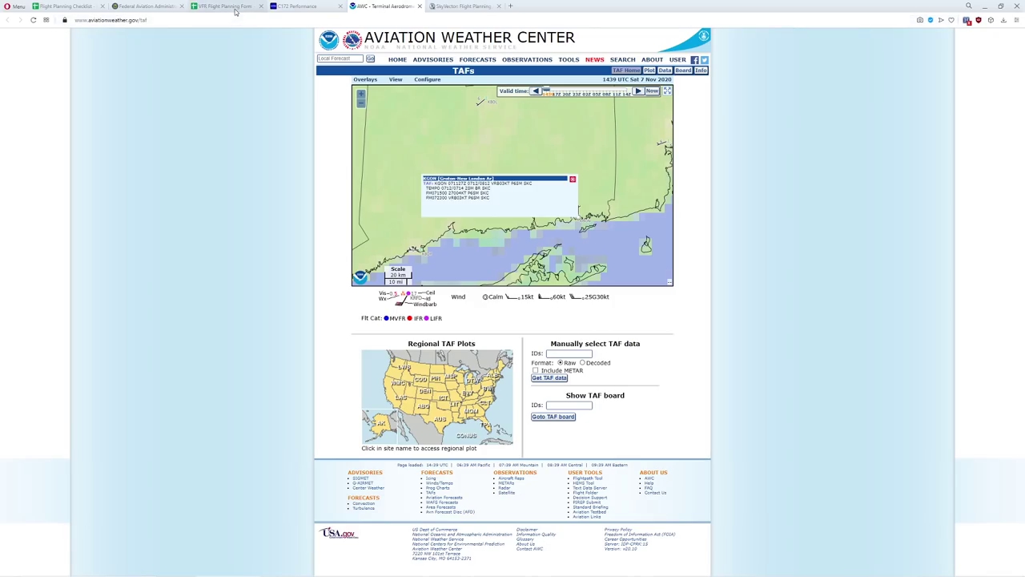
pyautogui.click(235, 7)
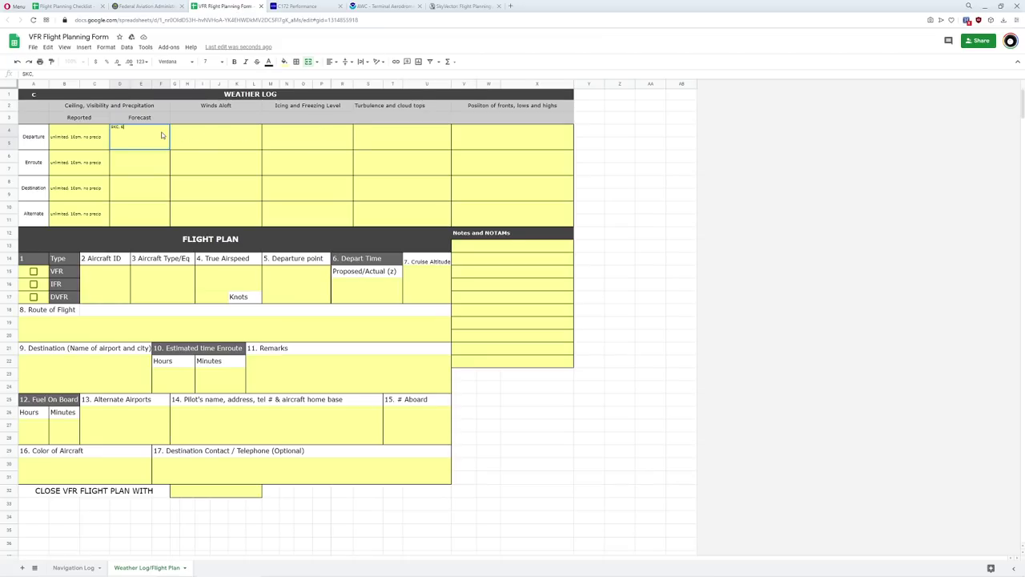
pyautogui.write('SM')
pyautogui.press('Return')
# Step: Copy the departure forecast into the Forecast cell of the Enroute row in the weather log
pyautogui.hotkey('ctrl', 'c')
pyautogui.press('Down')
pyautogui.hotkey('ctrl', 'v')
pyautogui.press('Down')
# Step: Check the route chart, reopen the TAF page on Aviation Weather Center and request the TAF text for KHFD
pyautogui.click(456, 6)
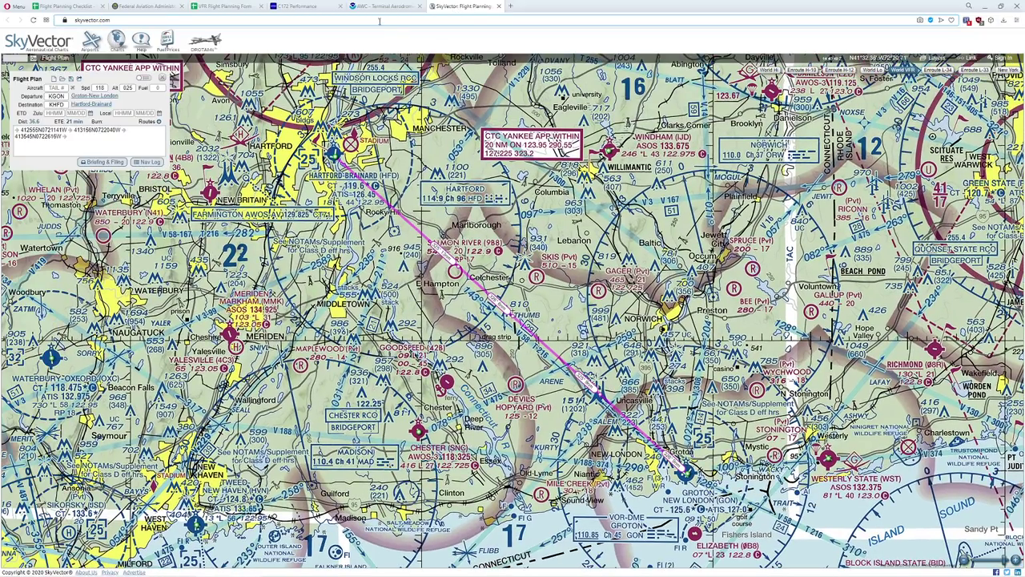
pyautogui.click(378, 12)
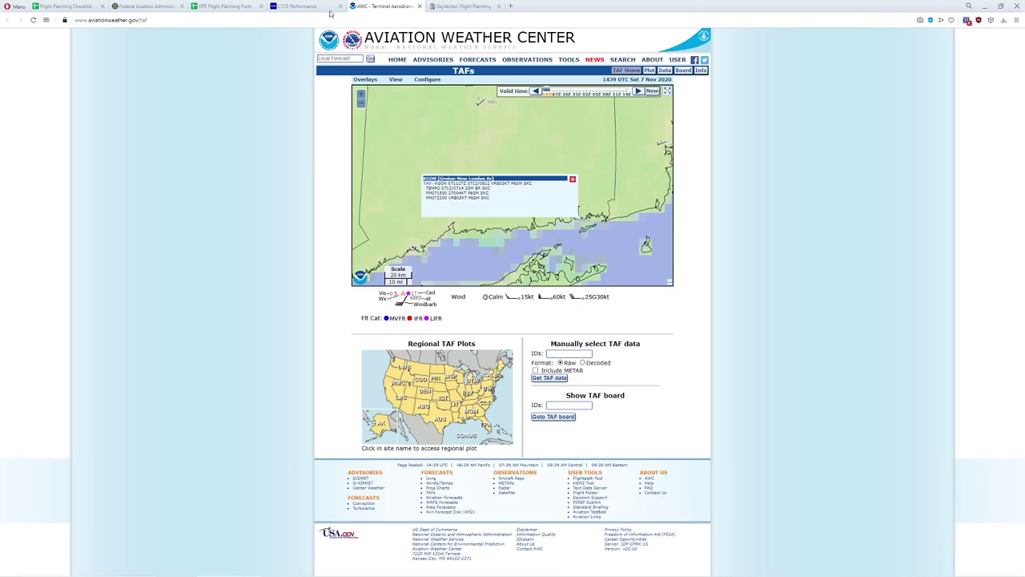
pyautogui.moveTo(481, 63)
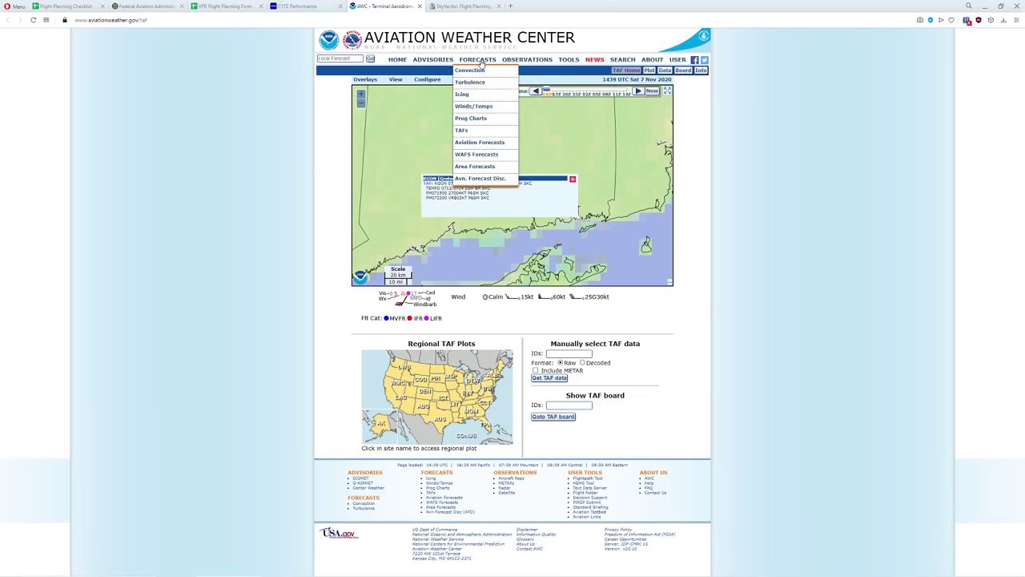
pyautogui.click(462, 131)
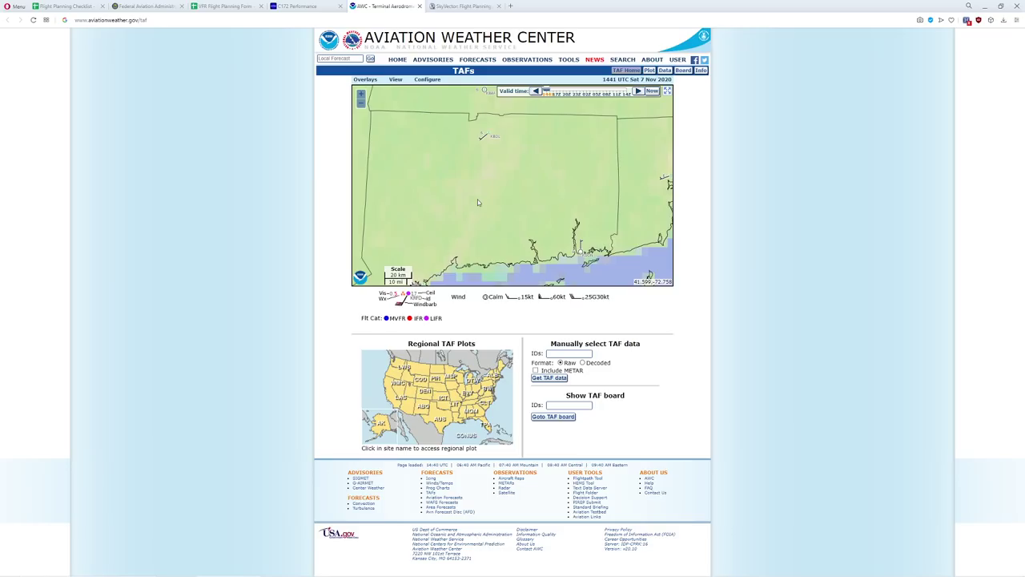
pyautogui.click(575, 356)
pyautogui.write('khfd')
pyautogui.press('Return')
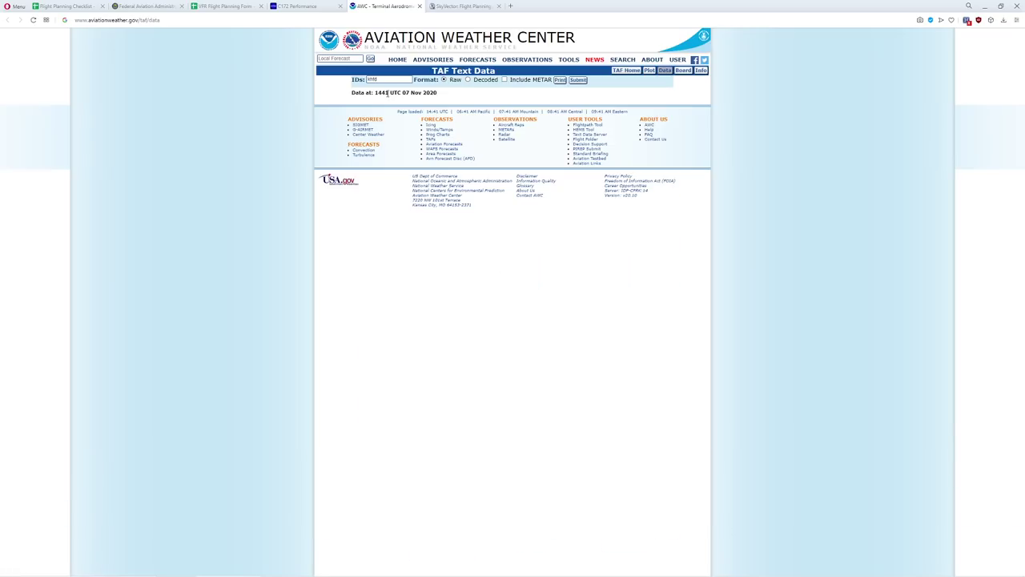
# Step: Request the TAF text for KBDL and examine its visibility and cloud groups
pyautogui.hotkey('ctrl', 'a')
pyautogui.write('kbdl')
pyautogui.press('Return')
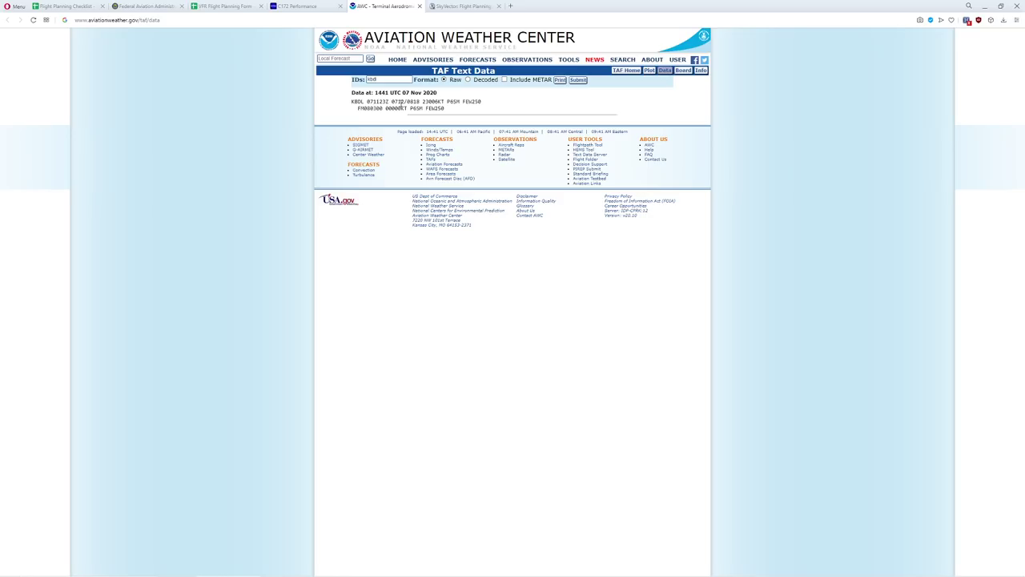
pyautogui.moveTo(435, 102); pyautogui.dragTo(454, 102)
pyautogui.click(447, 102)
pyautogui.doubleClick(465, 102)
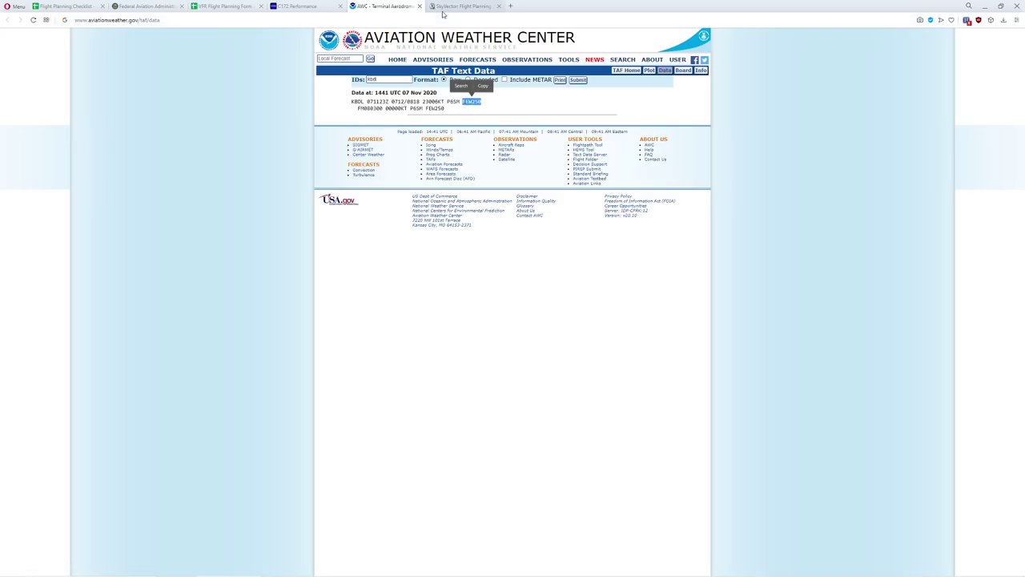
# Step: Enter the destination forecast in the weather log as "SKC @ 25000, 6 SM" and copy it to the Alternate row
pyautogui.click(227, 8)
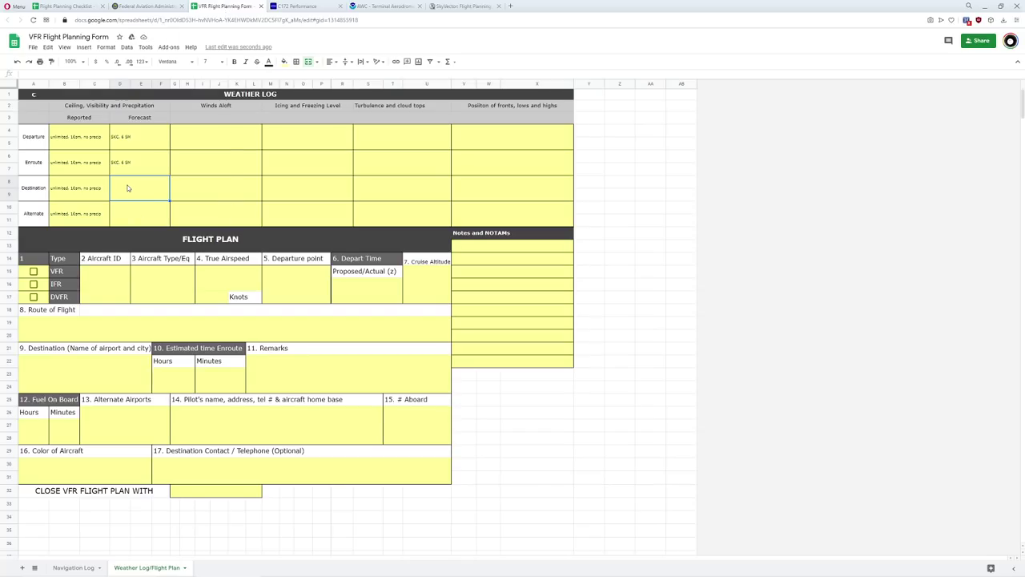
pyautogui.write('SKC @ 25000, 6 SM')
pyautogui.press('Up')
pyautogui.press('Down')
pyautogui.press('Down')
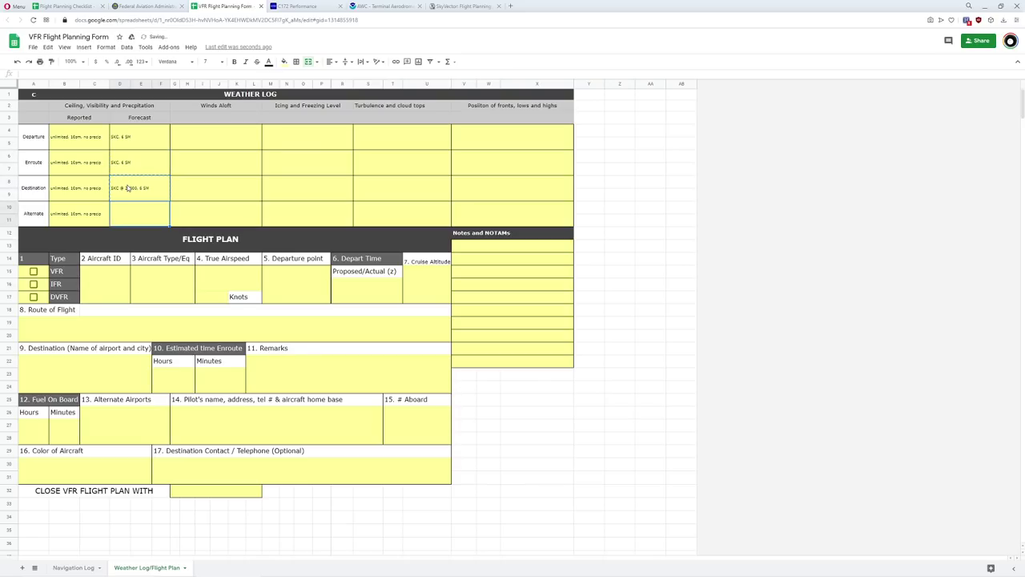
pyautogui.hotkey('ctrl', 'v')
pyautogui.press('Up')
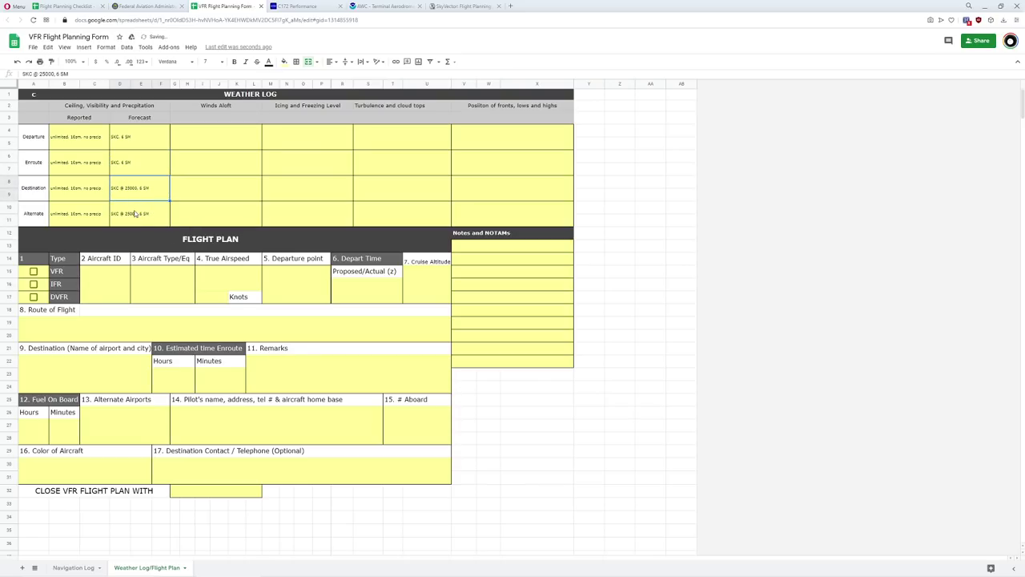
pyautogui.click(133, 214)
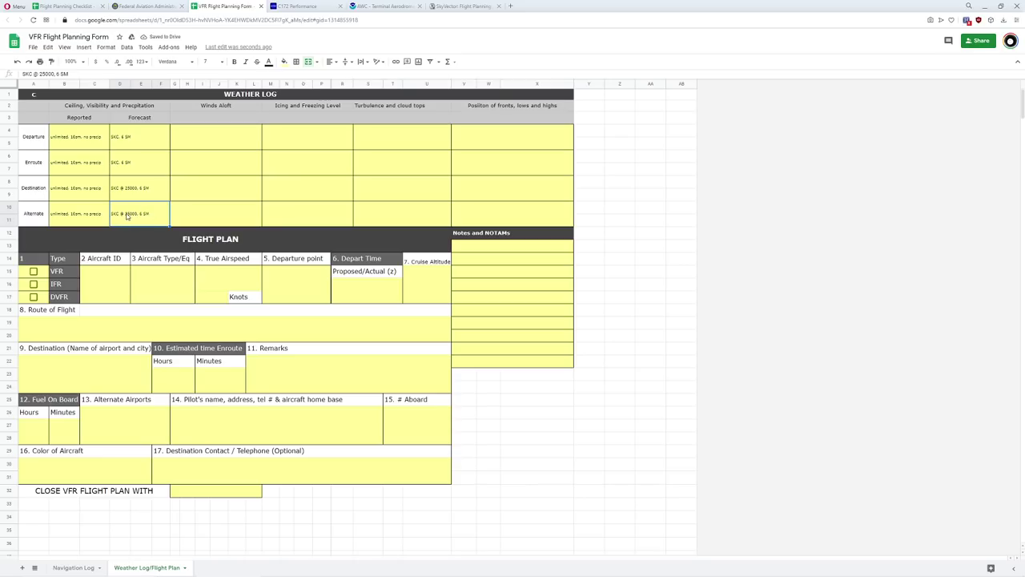
# Step: Select the departure's Winds Aloft cell, look up the wind near New London on Windy.com, and close the site
pyautogui.click(196, 143)
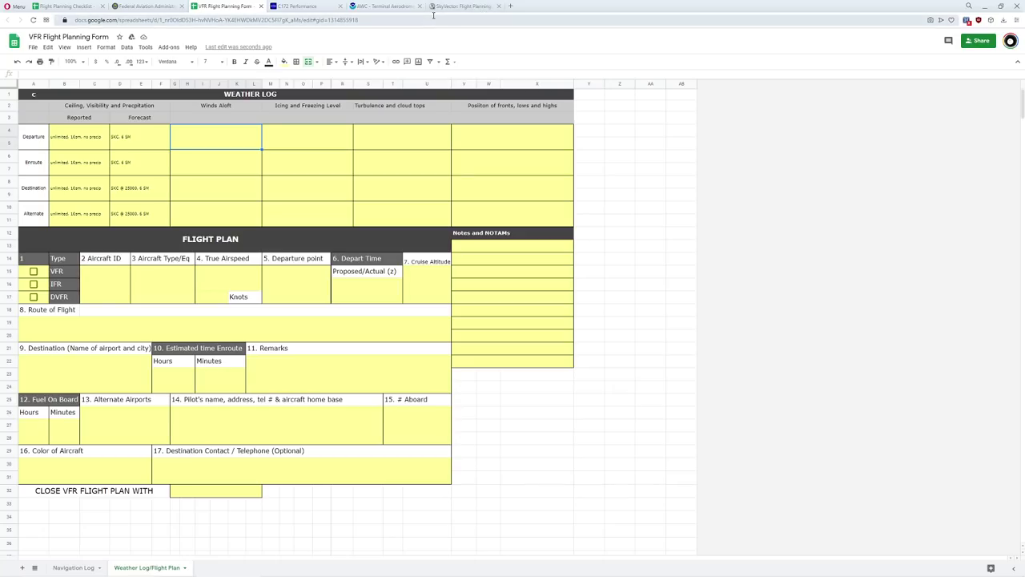
pyautogui.click(511, 7)
pyautogui.write('windy tv')
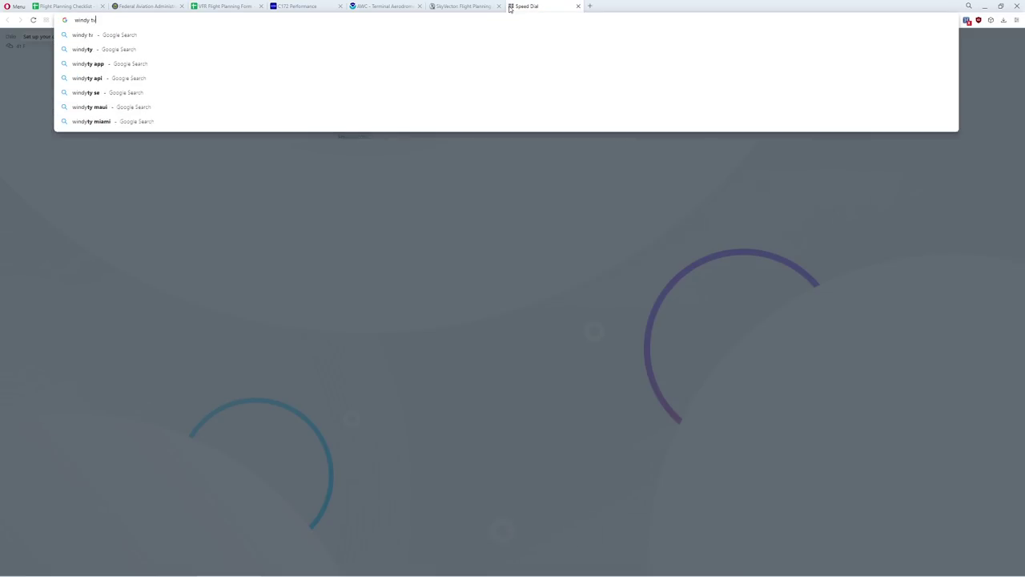
pyautogui.press('Return')
pyautogui.click(127, 131)
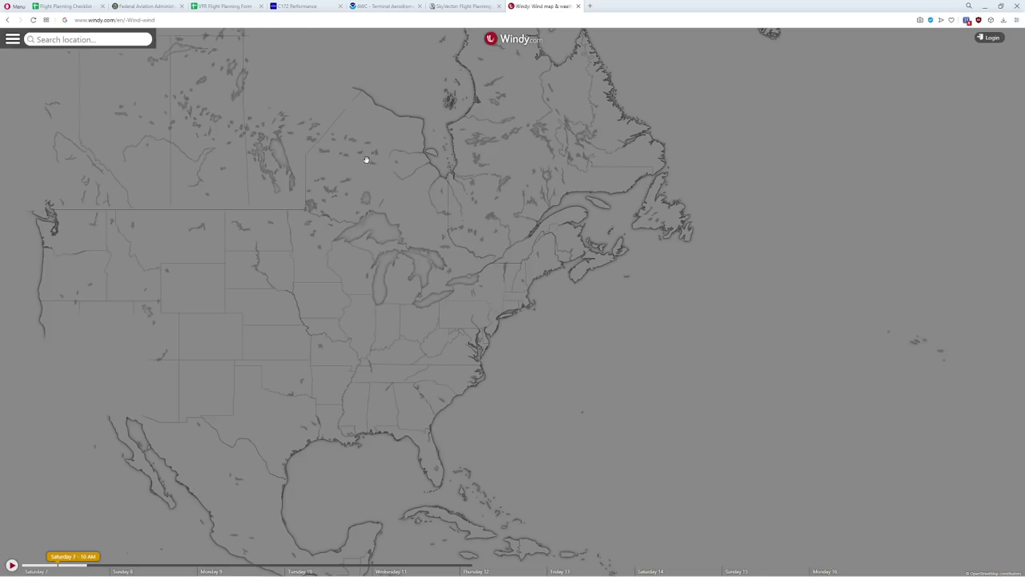
pyautogui.scroll(3, 515, 301)
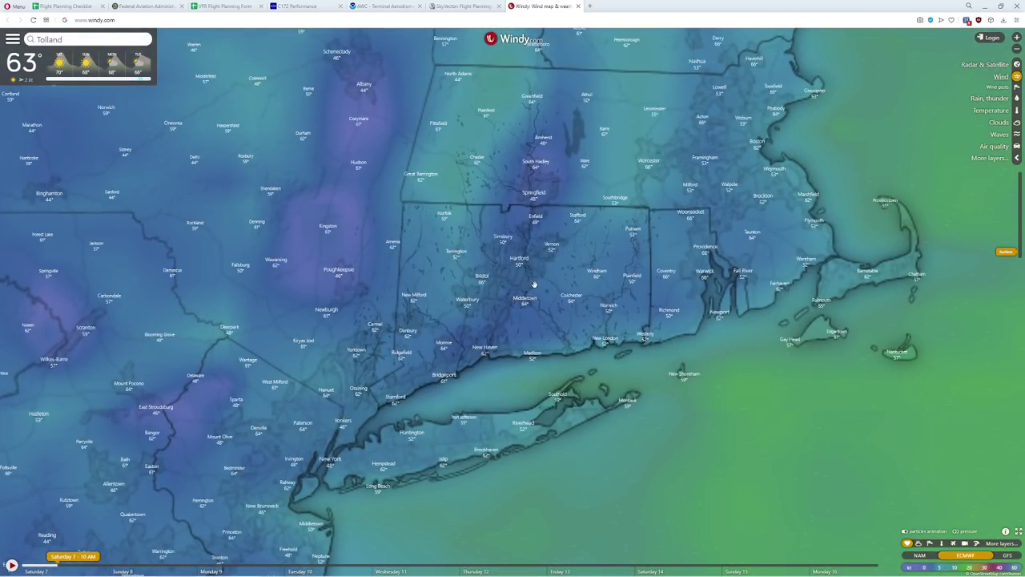
pyautogui.scroll(2, 583, 353)
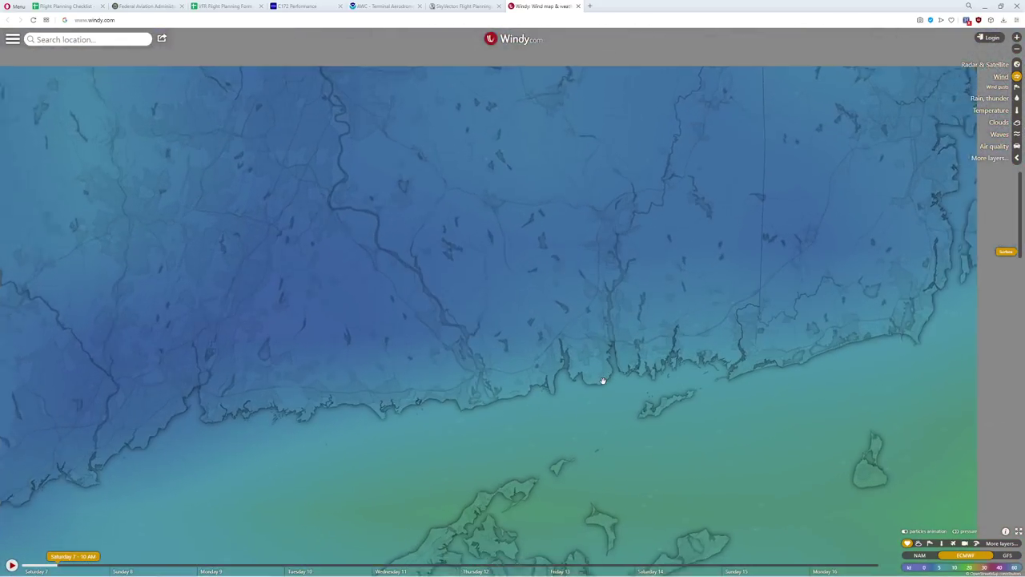
pyautogui.click(606, 358)
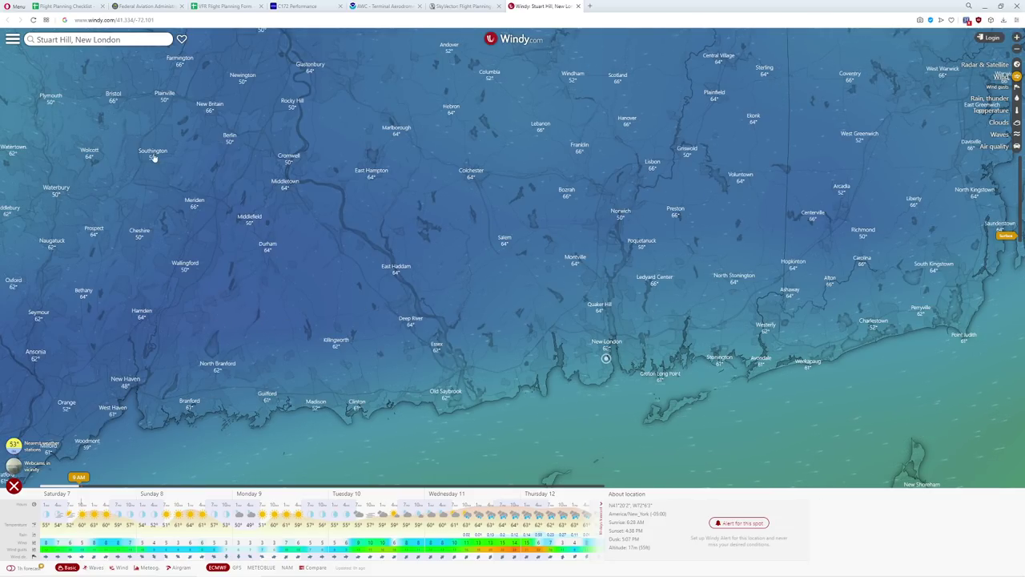
pyautogui.hotkey('ctrl', 'w')
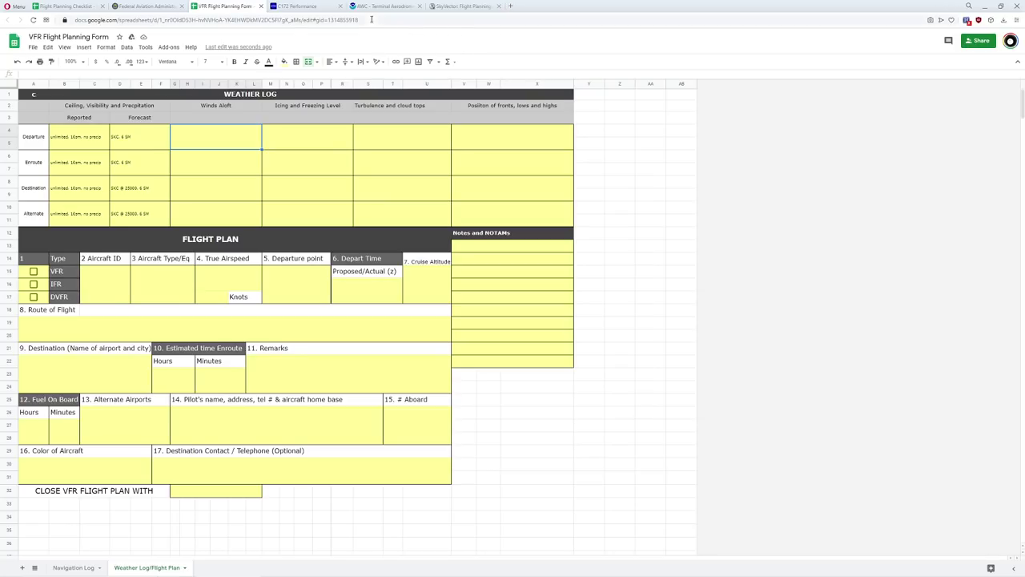
# Step: Open the Winds/Temps forecast map on Aviation Weather Center and frame Connecticut and Long Island
pyautogui.click(370, 9)
pyautogui.moveTo(477, 59)
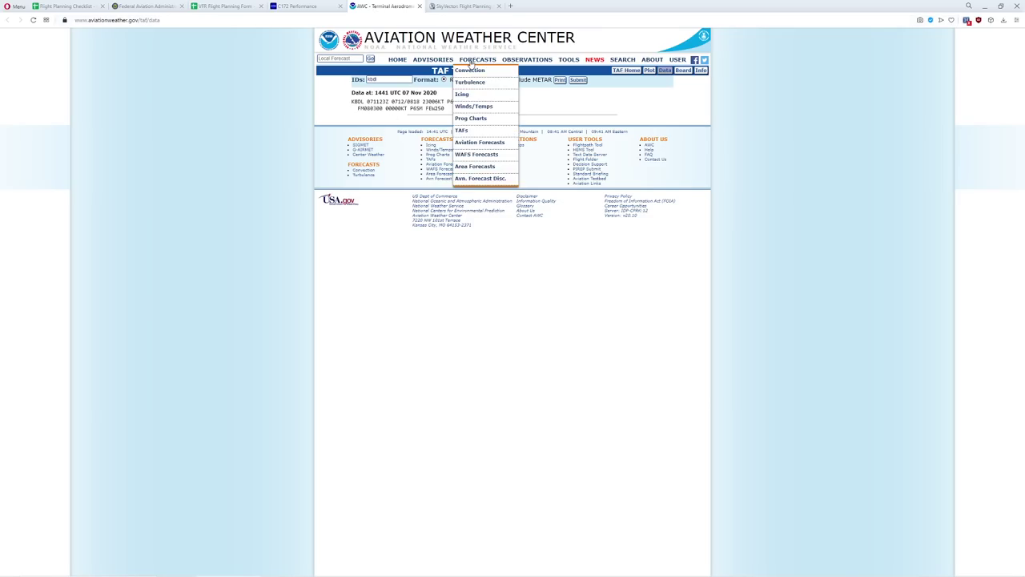
pyautogui.click(469, 105)
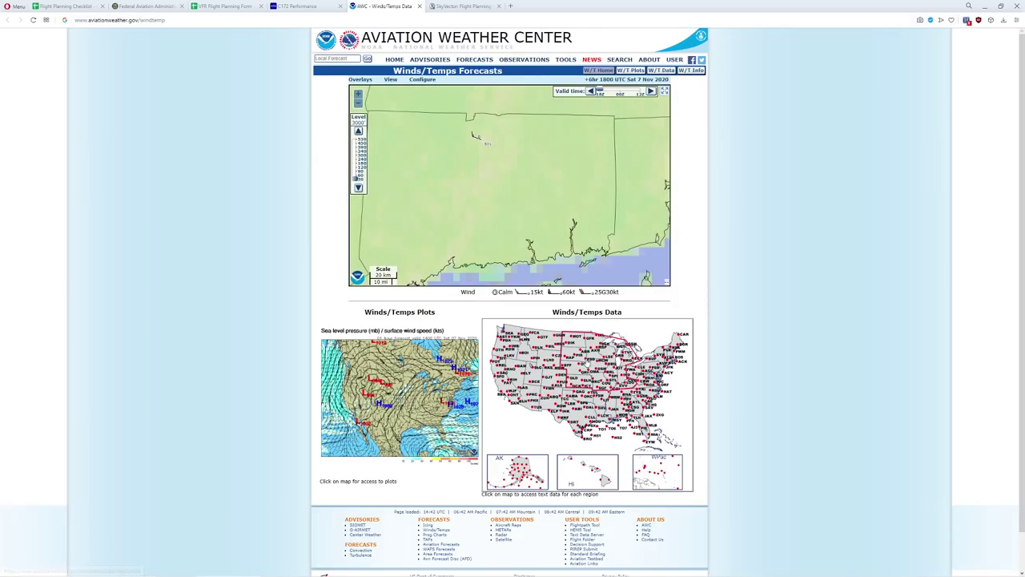
pyautogui.scroll(-3, 518, 171)
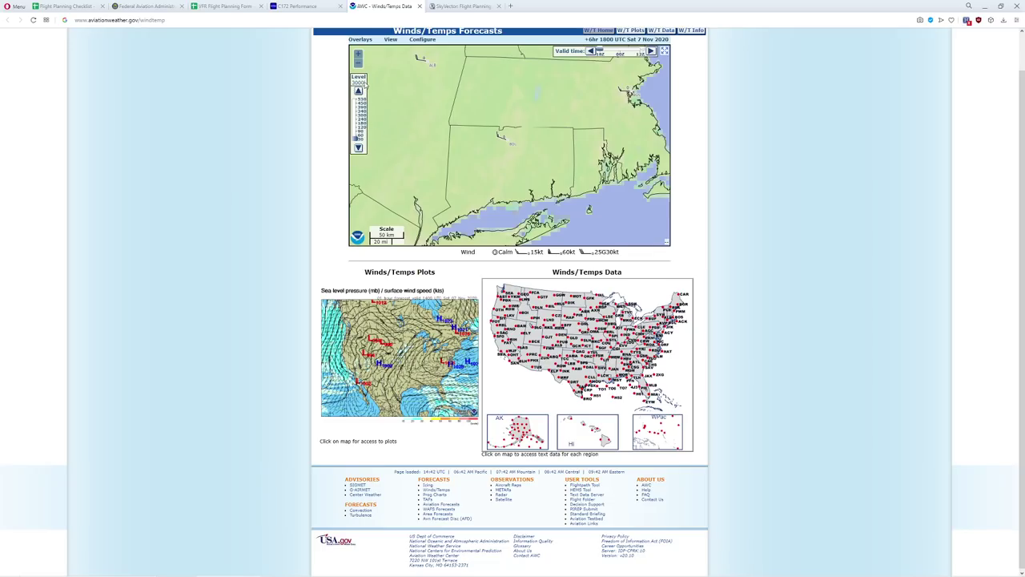
pyautogui.moveTo(426, 128); pyautogui.dragTo(419, 106)
pyautogui.scroll(-1, 479, 147)
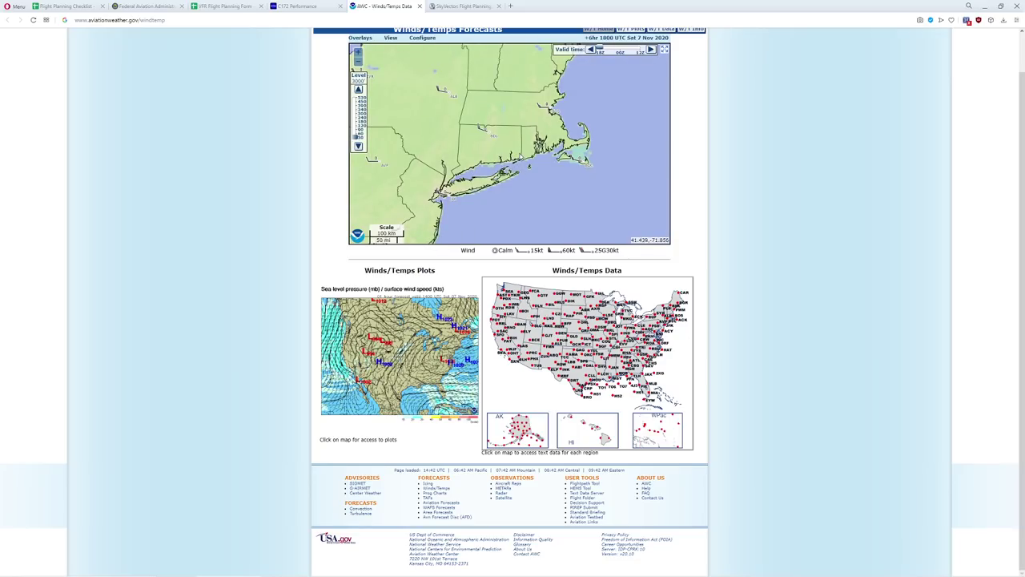
pyautogui.scroll(2, 486, 181)
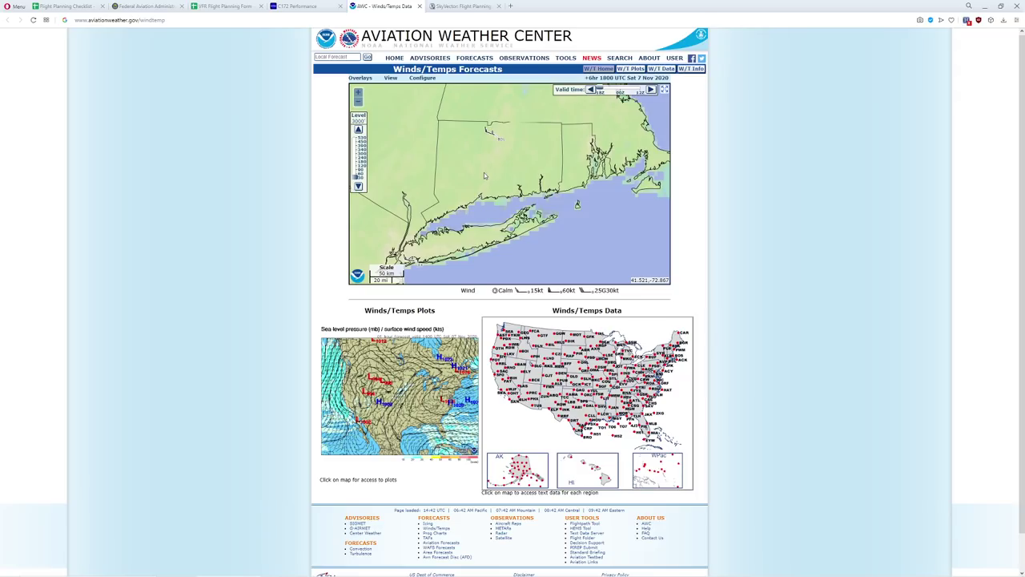
pyautogui.moveTo(486, 176); pyautogui.dragTo(490, 167)
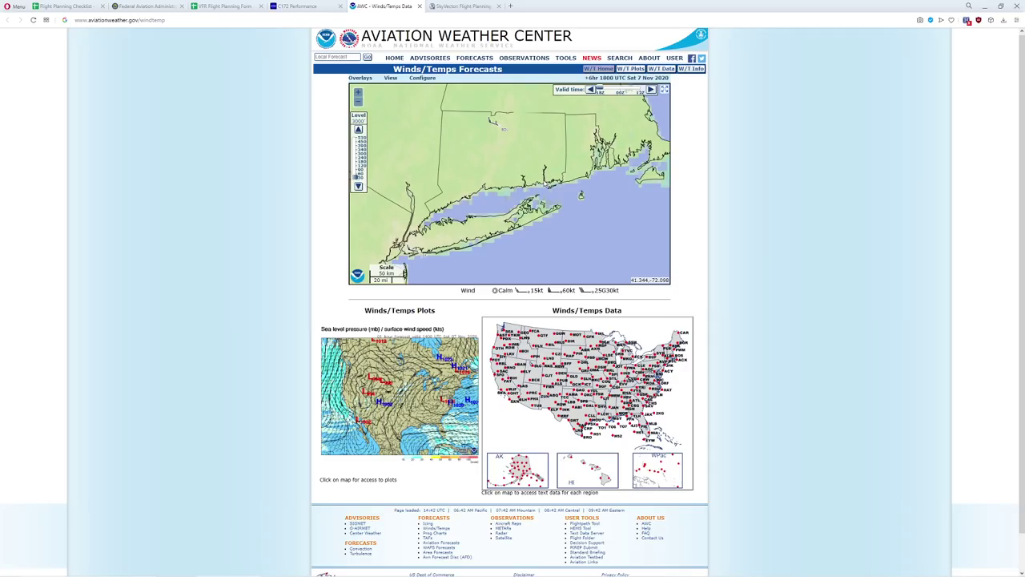
pyautogui.moveTo(536, 183); pyautogui.dragTo(541, 185)
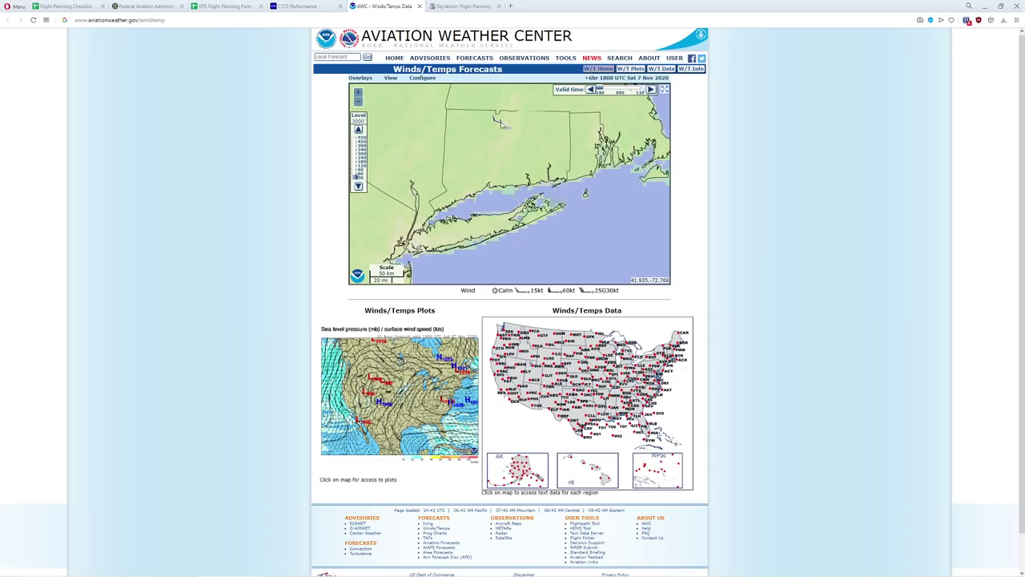
# Step: Compare the forecast 3000 ft winds over BDL and JFK, with Calculator opened alongside the map
pyautogui.click(506, 126)
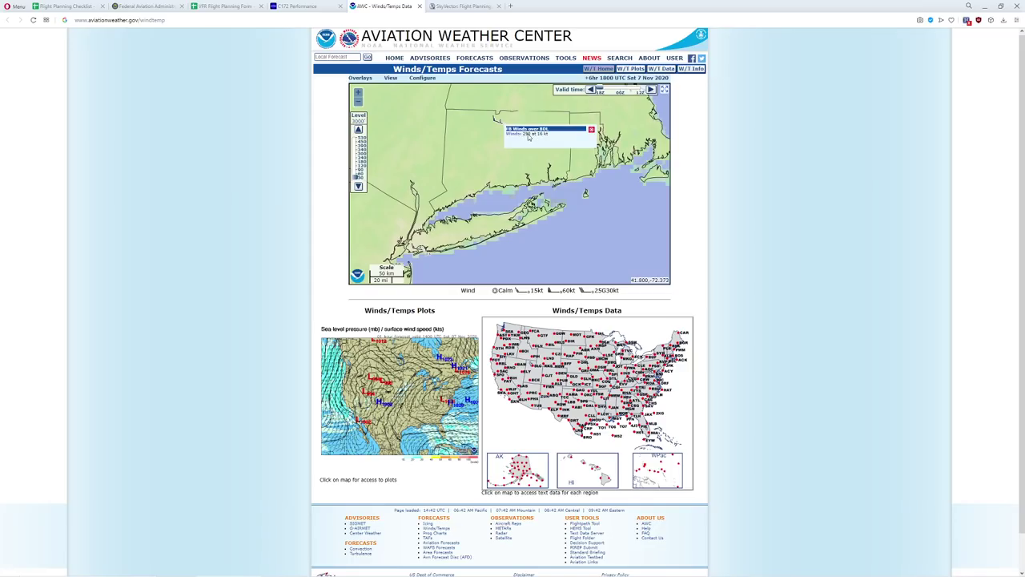
pyautogui.click(426, 251)
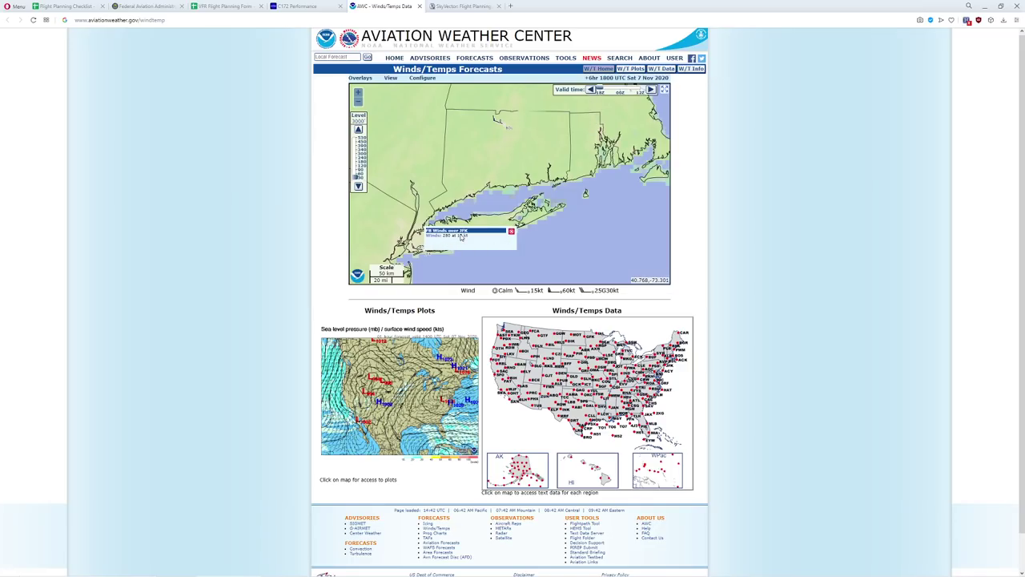
pyautogui.press('XF86Calculator')
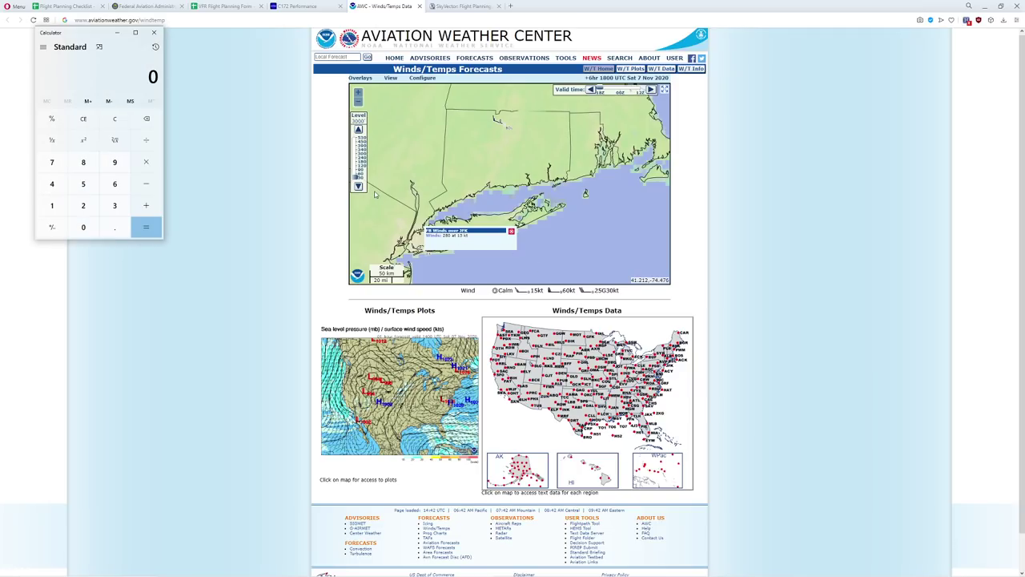
pyautogui.click(507, 123)
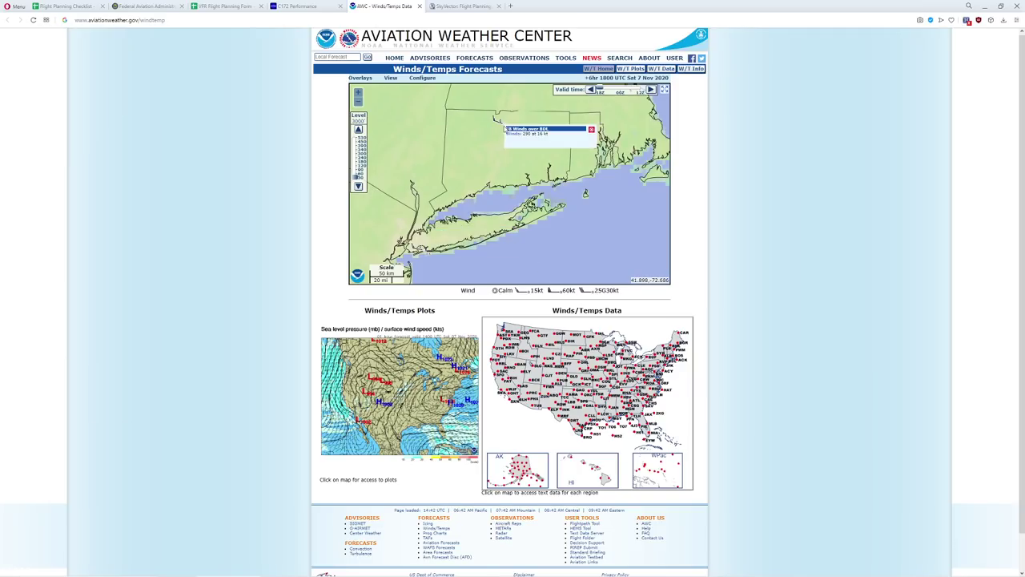
pyautogui.click(463, 167)
pyautogui.hotkey('alt', 'Tab')
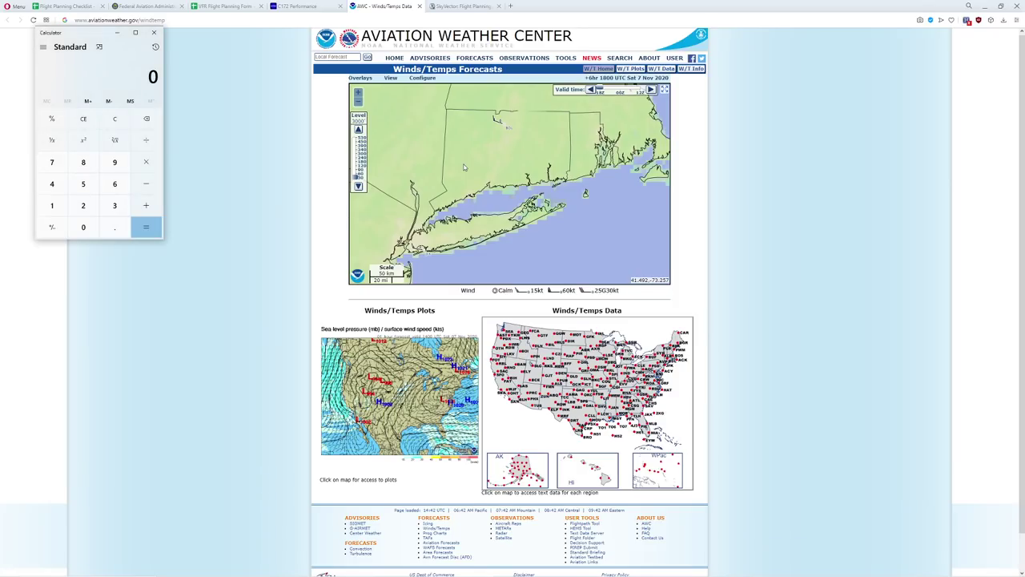
pyautogui.click(426, 250)
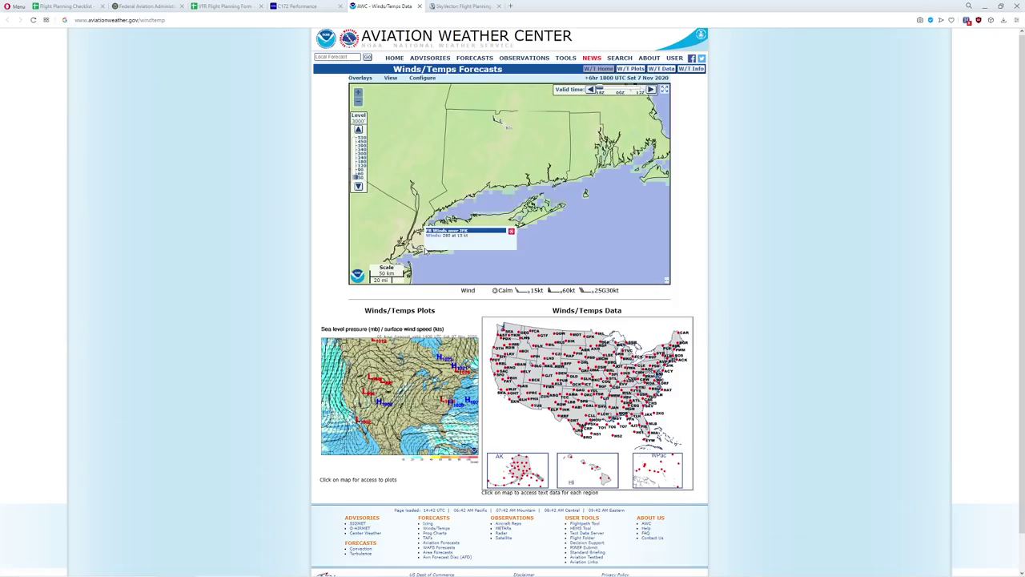
pyautogui.click(506, 129)
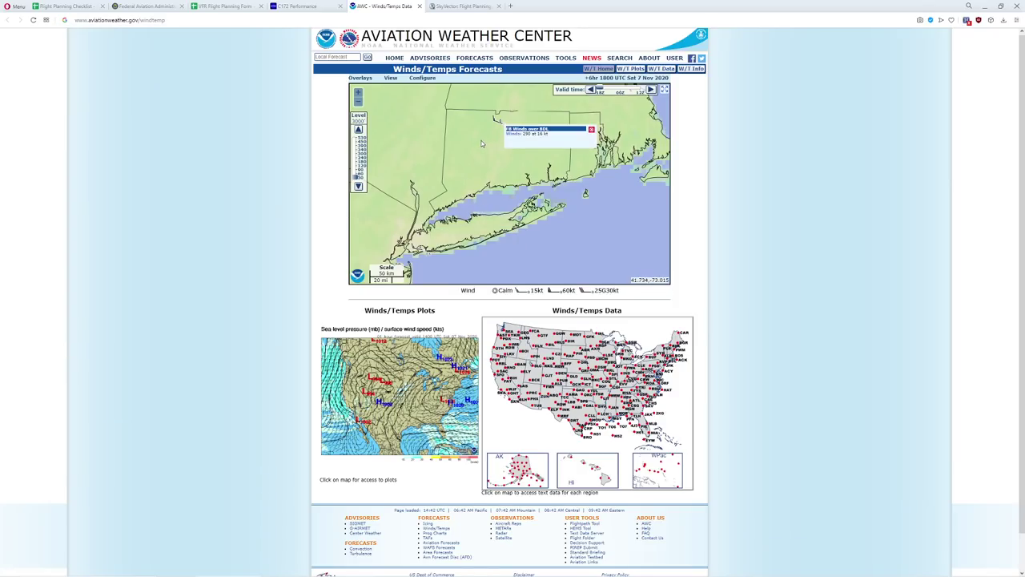
pyautogui.click(482, 144)
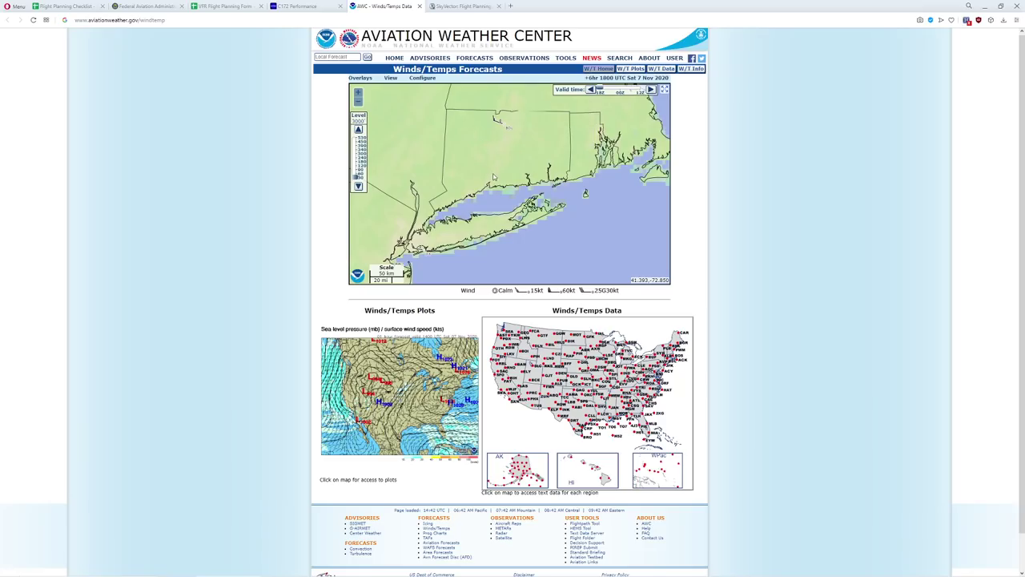
# Step: Check the route chart and enter the departure's winds aloft in the weather log as "3000: 285 @ 15 kn"
pyautogui.click(440, 6)
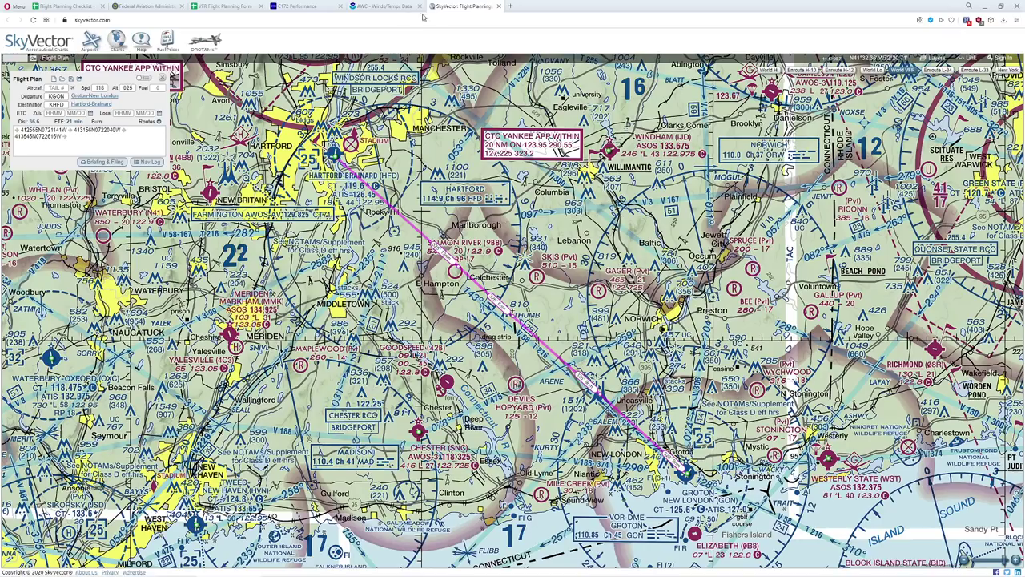
pyautogui.click(207, 6)
pyautogui.press('Return')
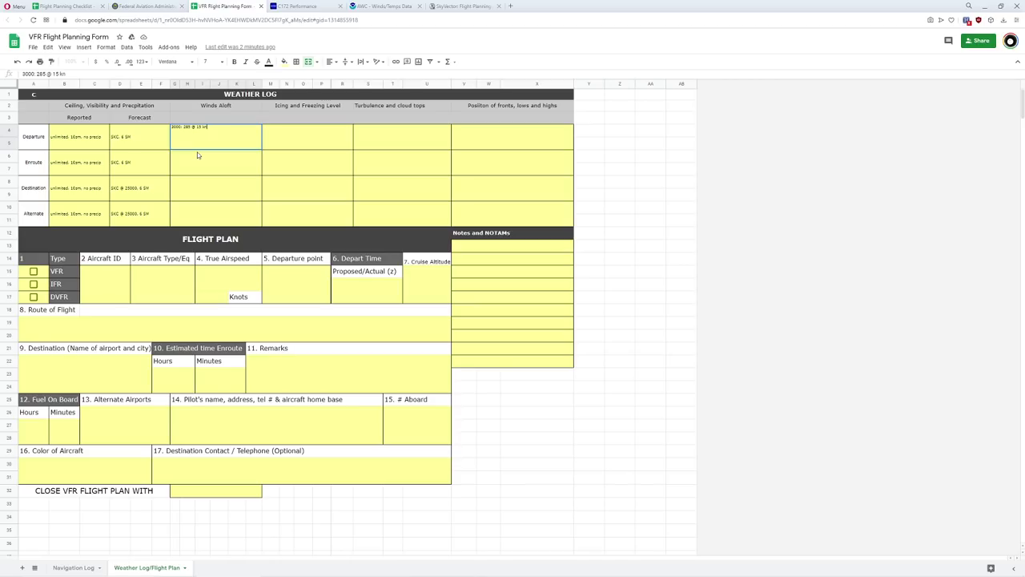
# Step: Confirm the departure's winds aloft entry and copy it to the Enroute row
pyautogui.press('Return')
pyautogui.press('Up')
pyautogui.hotkey('ctrl', 'c')
pyautogui.press('Down')
pyautogui.hotkey('ctrl', 'v')
# Step: Check the 3000 ft wind over BDL on the forecast map and enter "3000: 290 @ 16 kn" as the destination's winds aloft
pyautogui.press('Down')
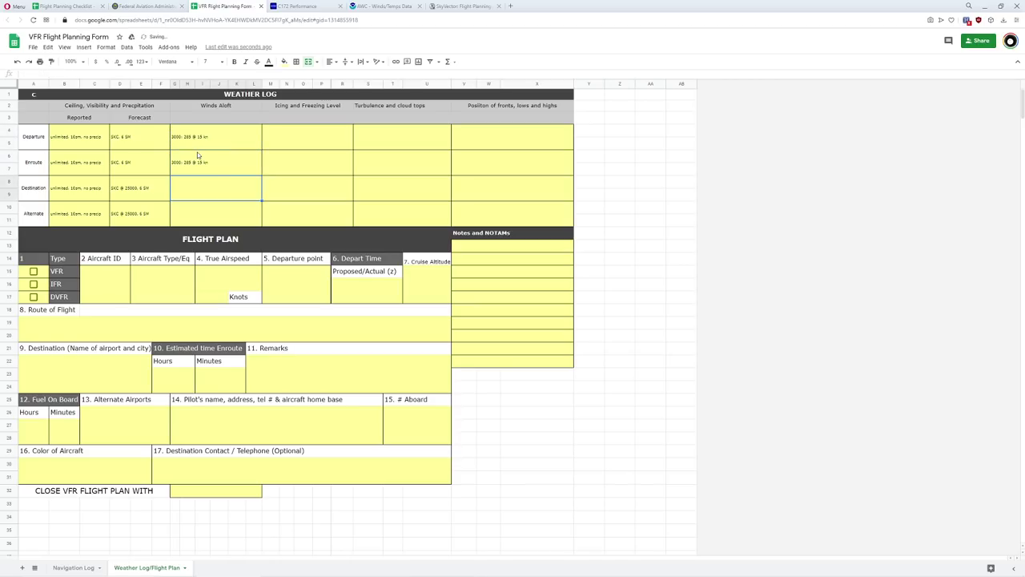
pyautogui.write('3000:')
pyautogui.click(383, 6)
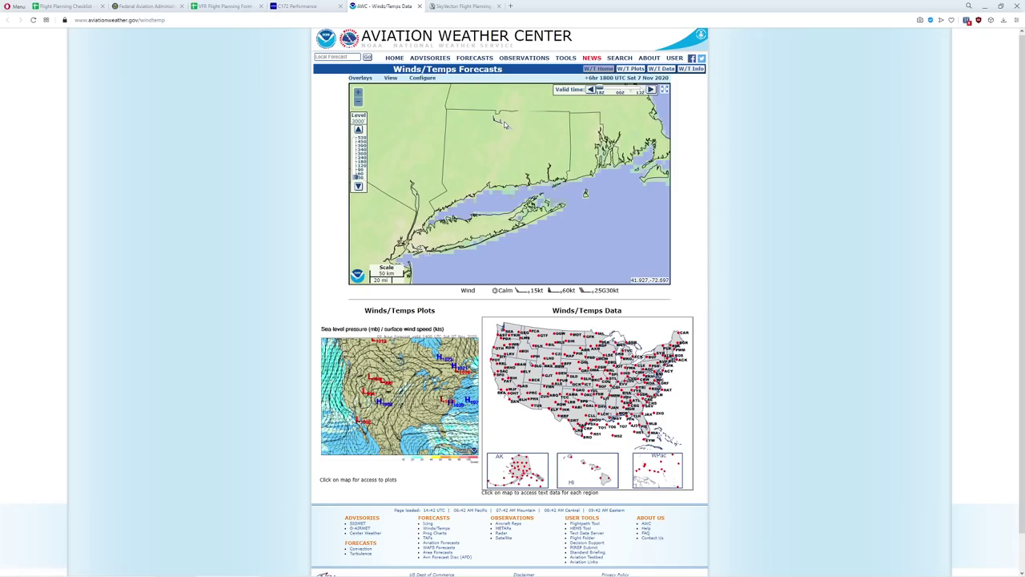
pyautogui.click(504, 137)
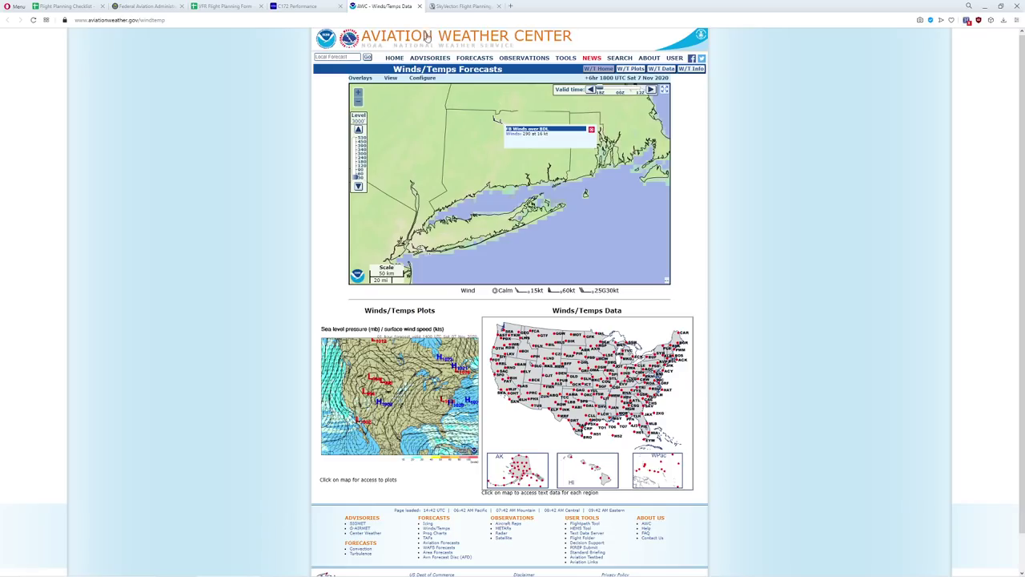
pyautogui.click(232, 6)
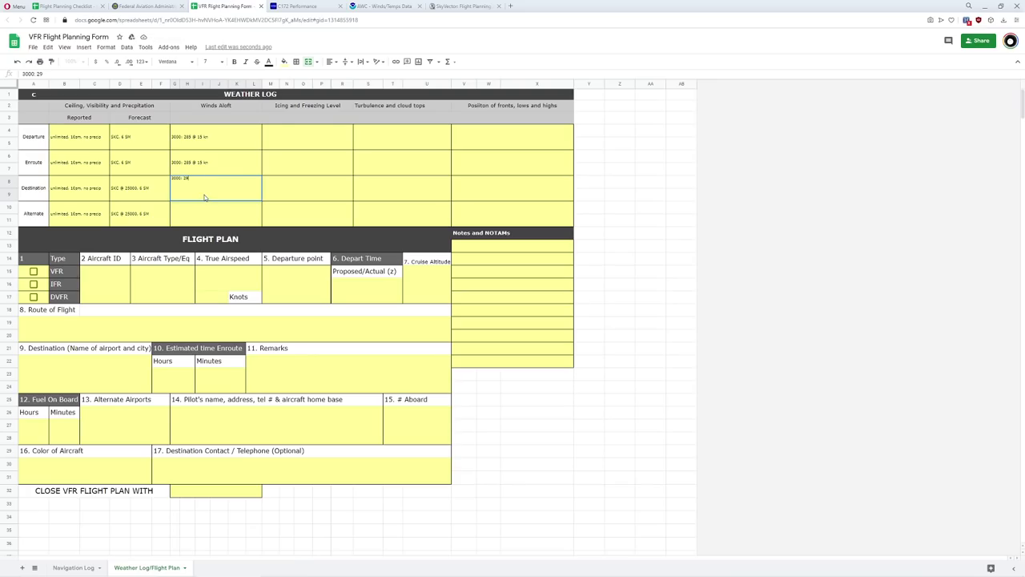
pyautogui.write('16 kn')
pyautogui.press('Return')
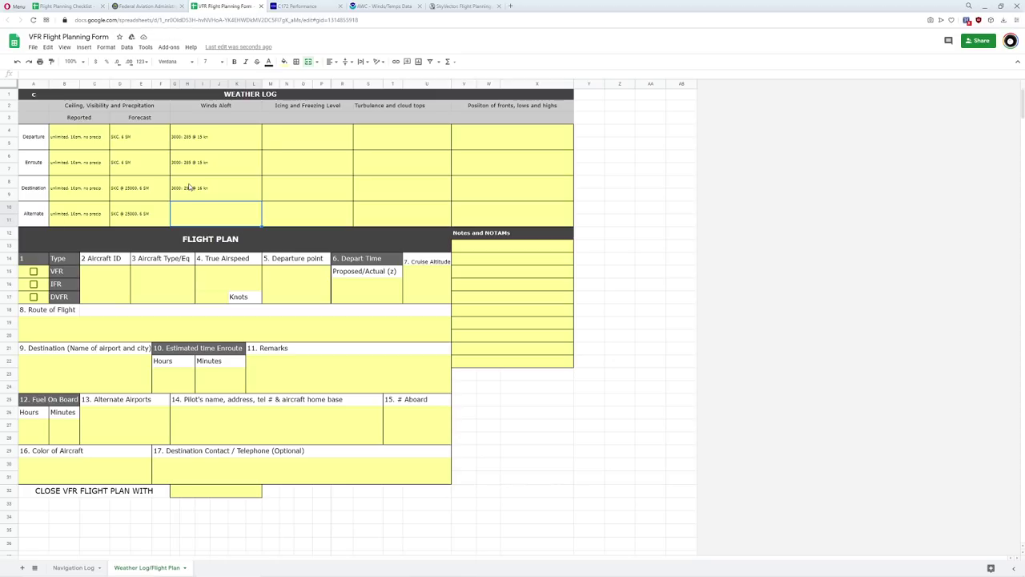
# Step: Check the route chart on SkyVector and copy the destination's winds aloft to the Alternate row
pyautogui.moveTo(327, 19); pyautogui.dragTo(446, 11)
pyautogui.click(446, 9)
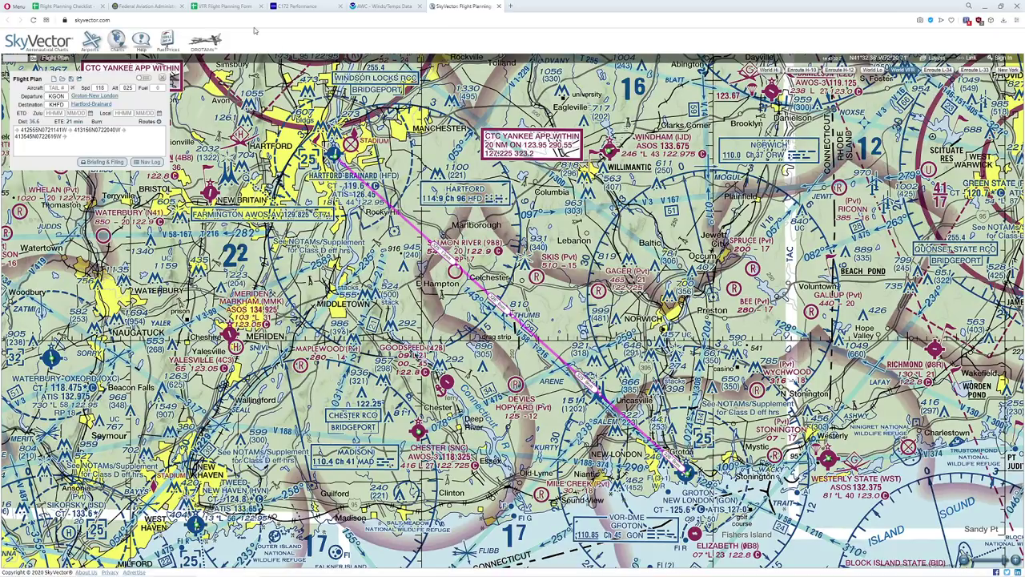
pyautogui.click(201, 6)
pyautogui.hotkey('ctrl', 'c')
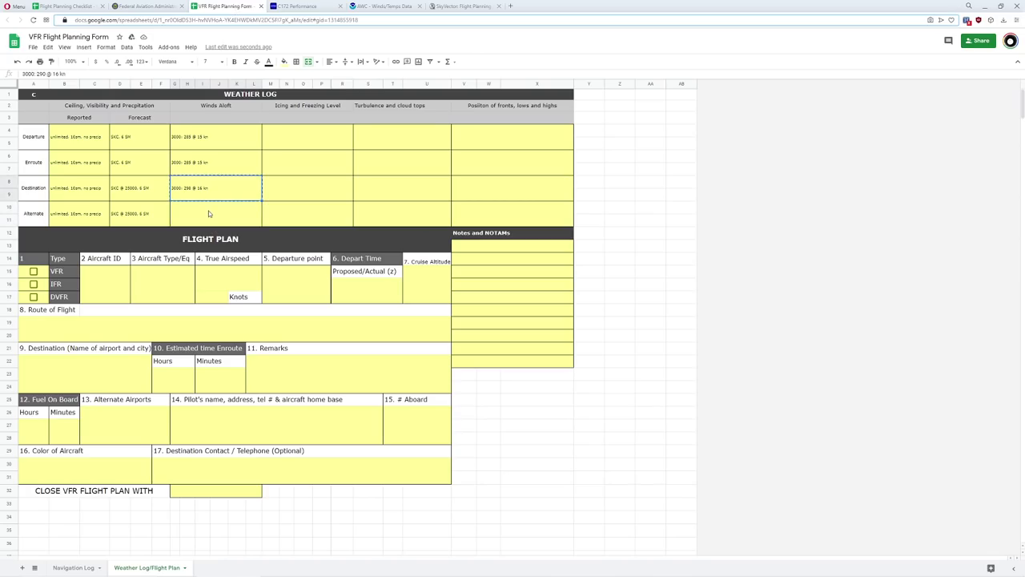
pyautogui.click(208, 211)
pyautogui.hotkey('ctrl', 'v')
# Step: Examine the forecast 6000 ft winds over JFK and BDL on the Aviation Weather Center Winds/Temps map
pyautogui.click(197, 138)
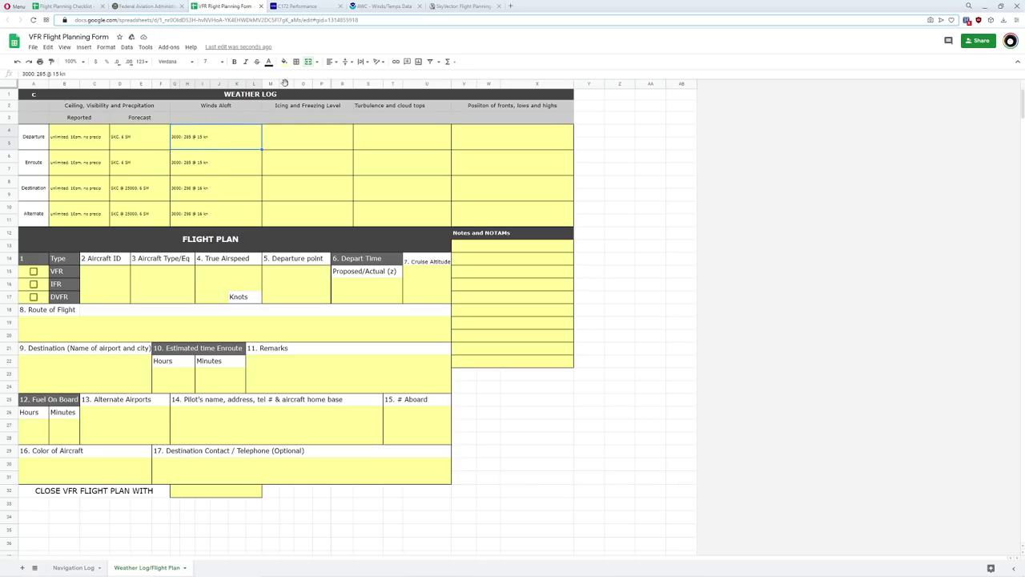
pyautogui.hotkey('ctrl', '9')
pyautogui.click(375, 9)
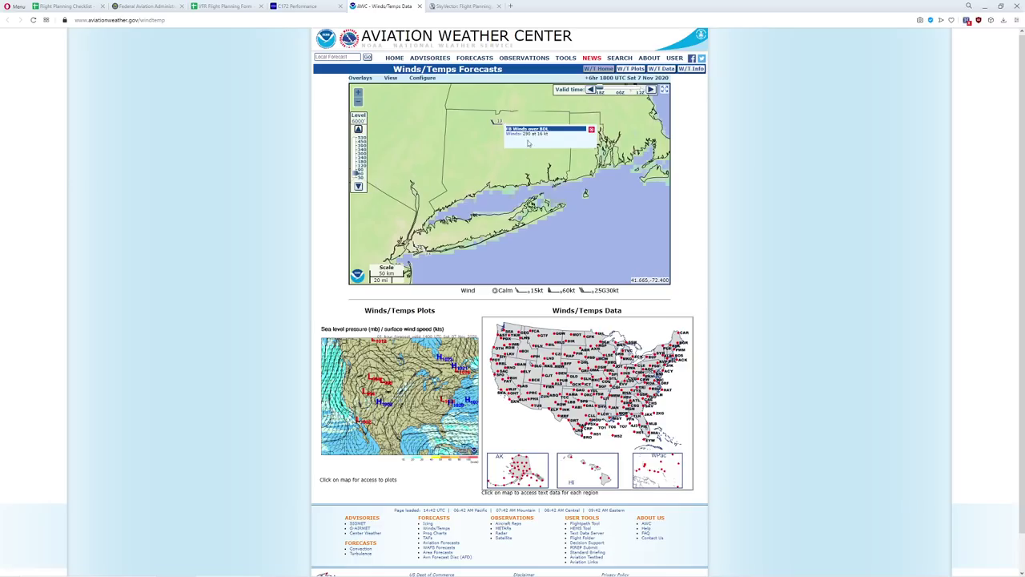
pyautogui.click(591, 129)
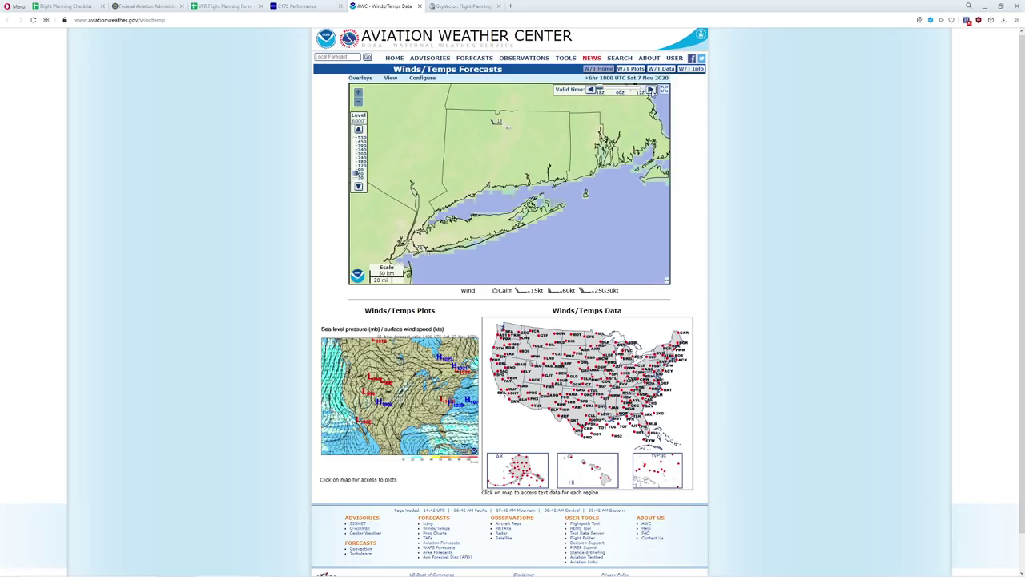
pyautogui.click(651, 90)
pyautogui.click(595, 91)
pyautogui.click(424, 249)
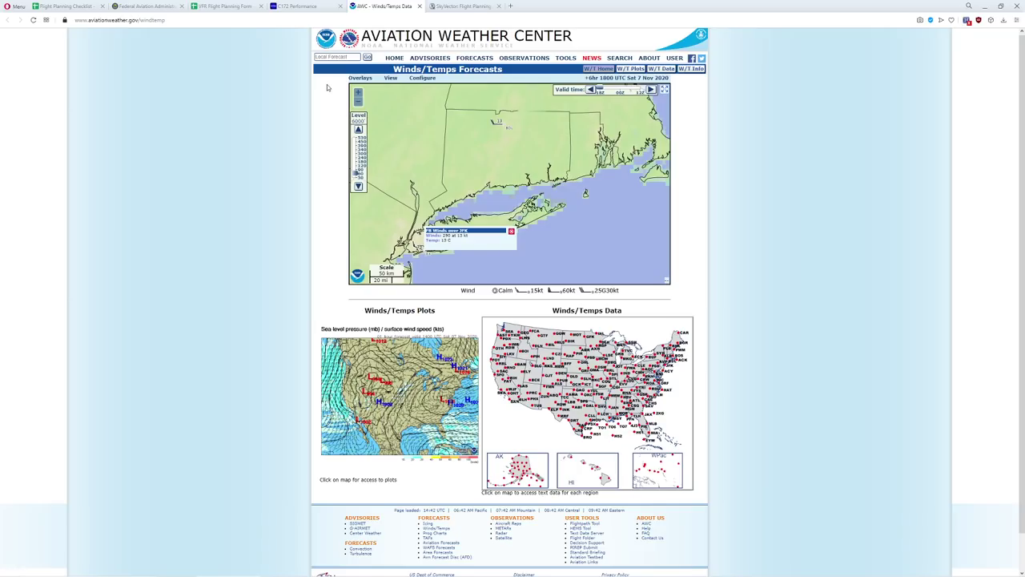
pyautogui.click(507, 126)
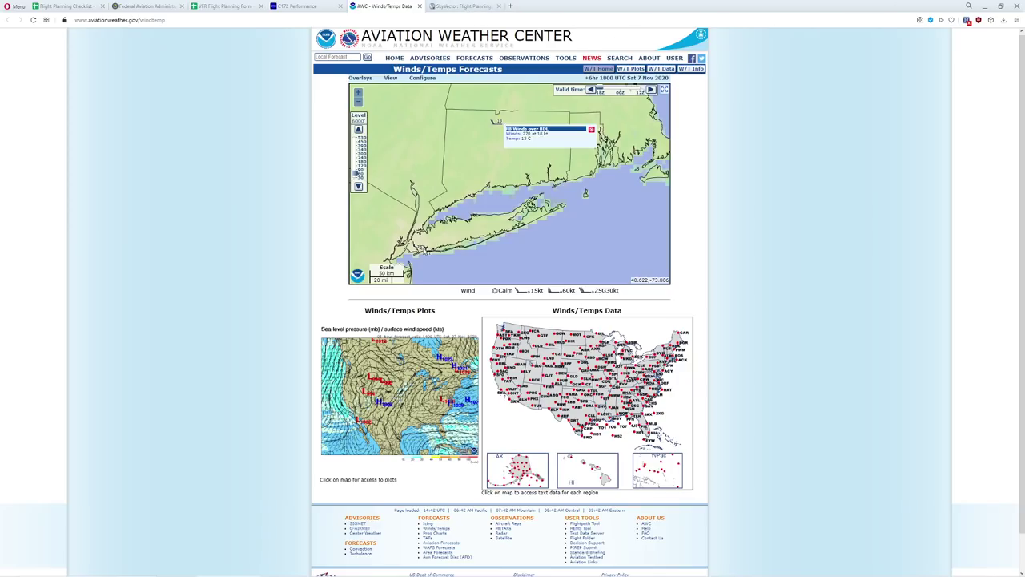
# Step: Check the route chart, add "6000: 275 @ 16" to the departure's winds aloft, and copy the entry to the Enroute row
pyautogui.click(456, 8)
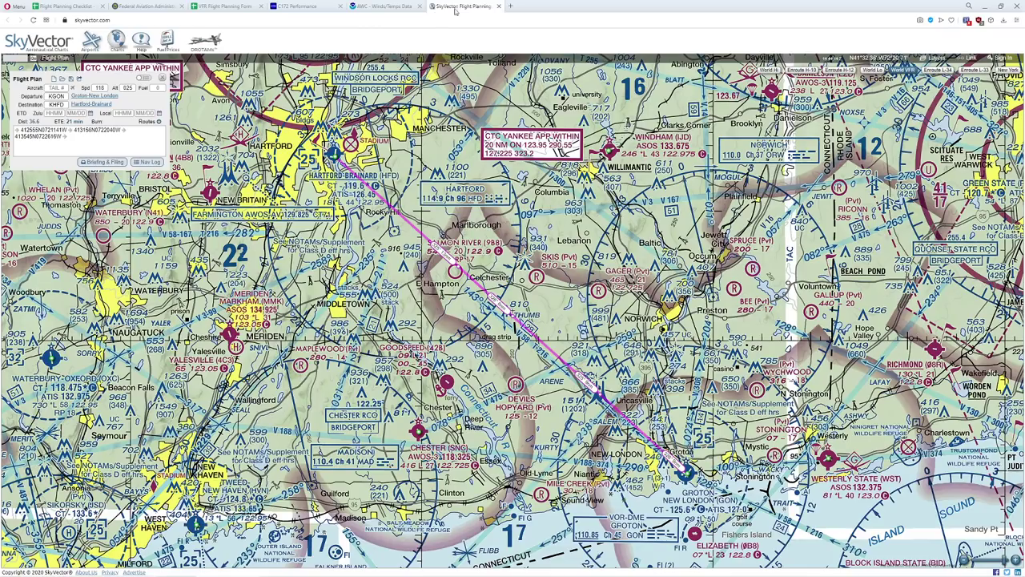
pyautogui.click(225, 7)
pyautogui.doubleClick(179, 144)
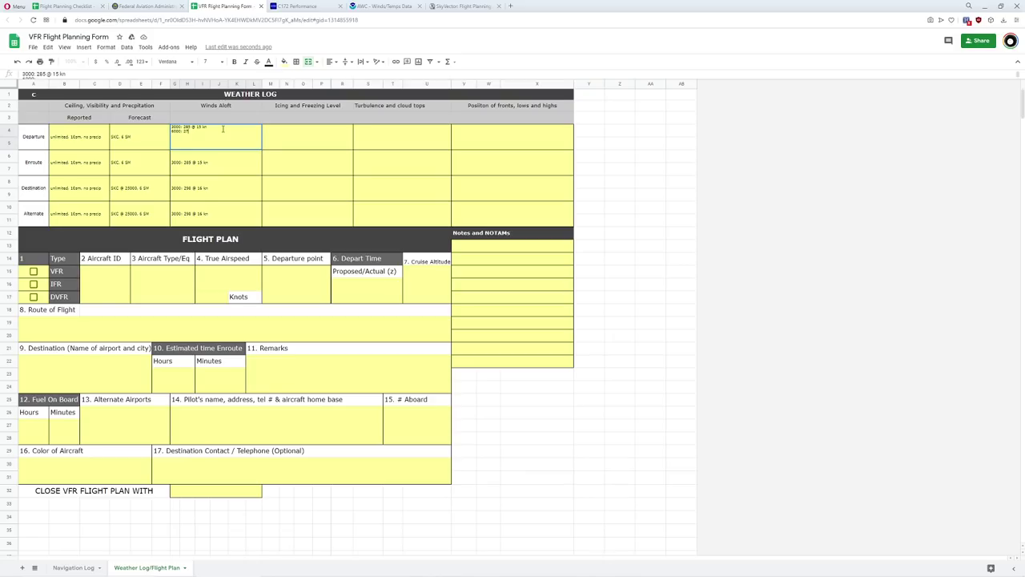
pyautogui.press('Return')
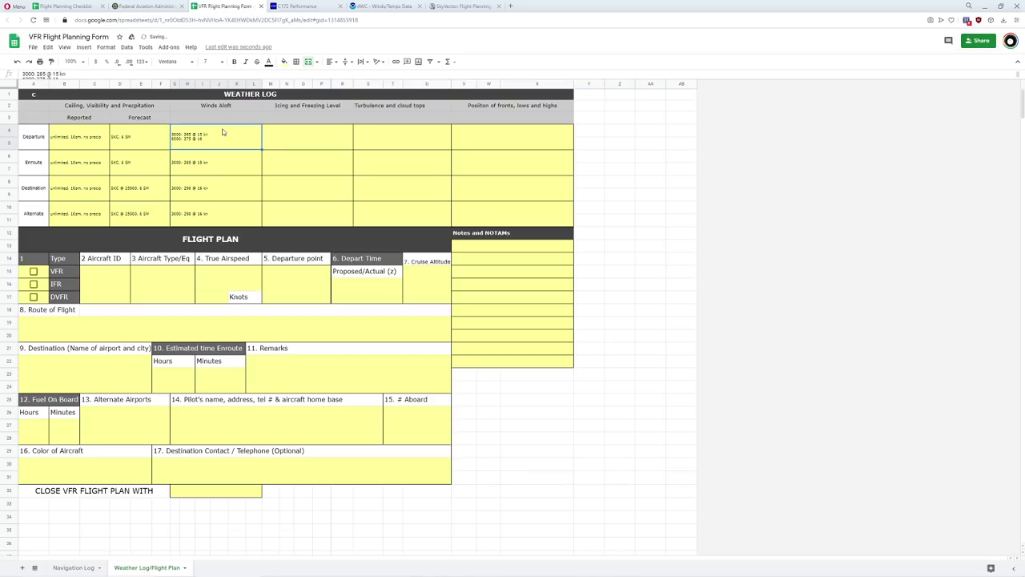
pyautogui.click(219, 158)
pyautogui.hotkey('ctrl', 'v')
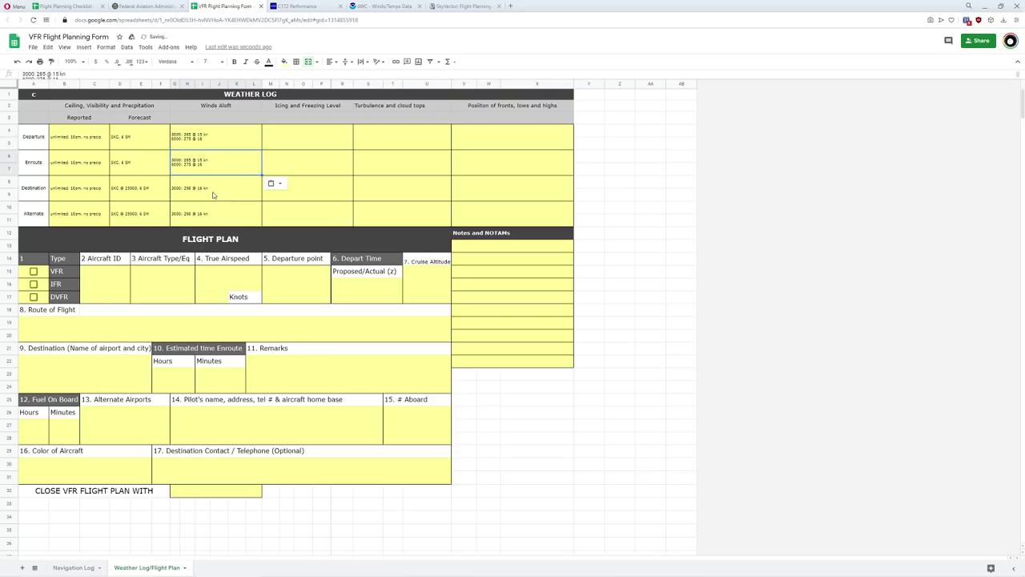
# Step: Recheck the chart and the 6000 ft wind over BDL, and add "6000: 270 @ 18 kn" to the destination's winds aloft
pyautogui.doubleClick(213, 194)
pyautogui.click(459, 8)
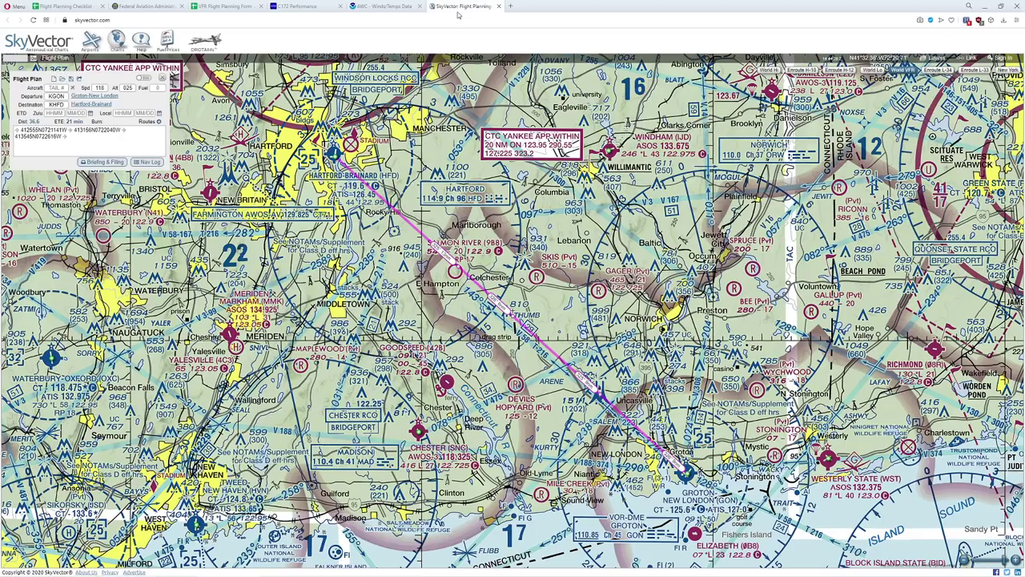
pyautogui.click(387, 8)
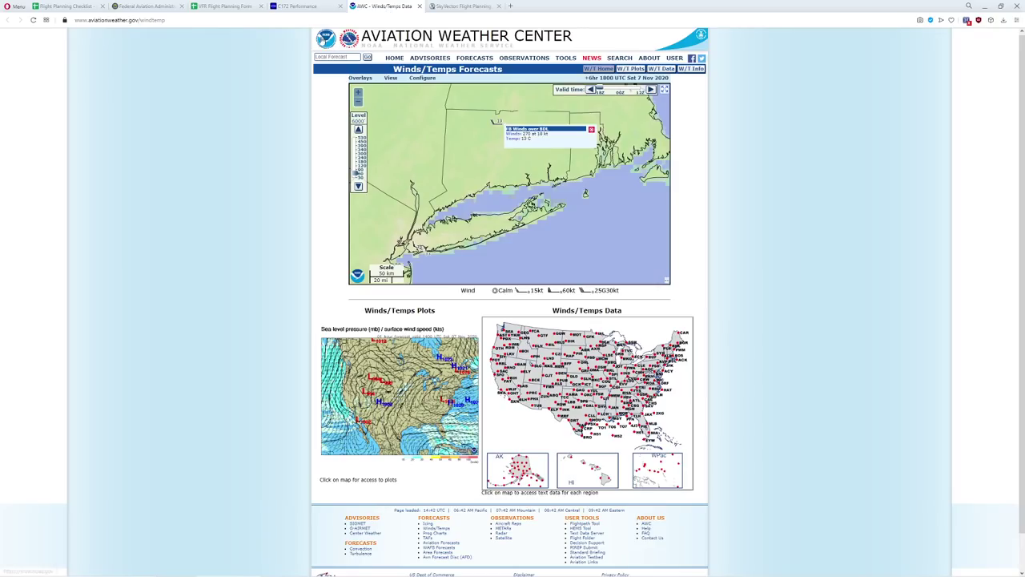
pyautogui.click(224, 7)
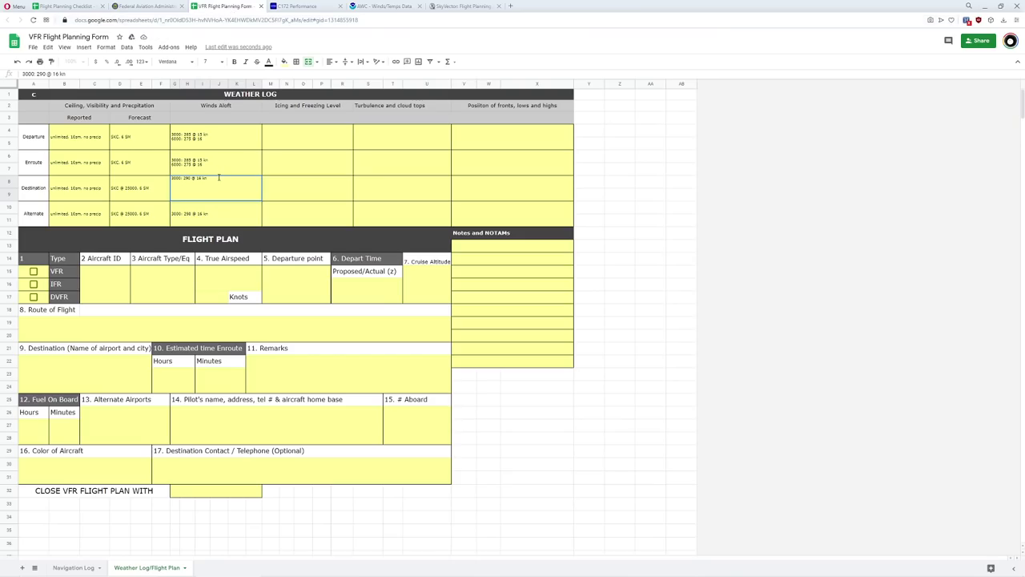
pyautogui.moveTo(218, 177); pyautogui.dragTo(185, 178)
pyautogui.write('270')
pyautogui.press('Escape')
pyautogui.doubleClick(227, 192)
pyautogui.press('Return')
pyautogui.press('Up')
# Step: Copy the destination's winds aloft to the Alternate row and append "kn" to the 6000 ft line in the Enroute row
pyautogui.hotkey('ctrl', 'c')
pyautogui.click(223, 209)
pyautogui.hotkey('ctrl', 'v')
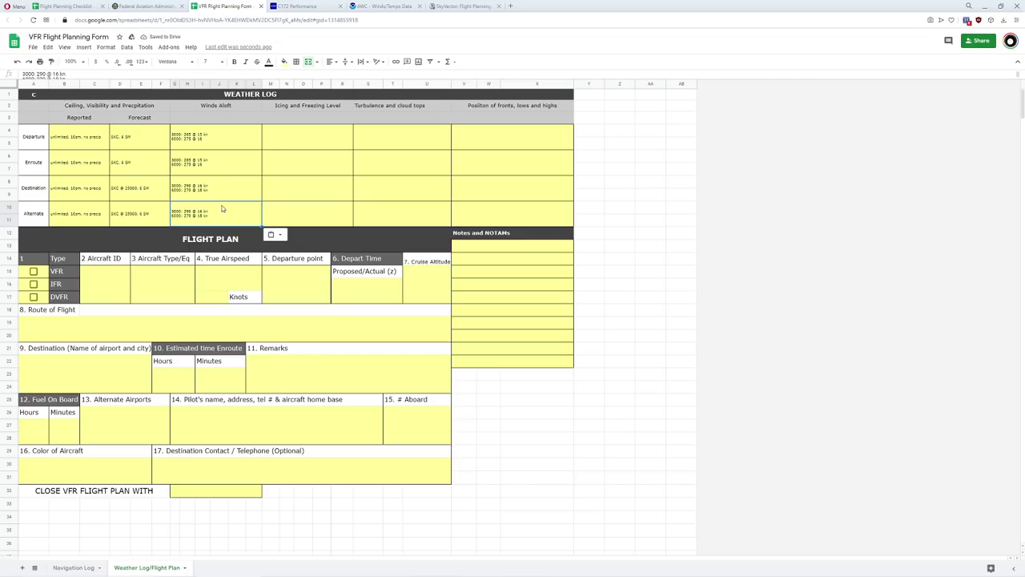
pyautogui.click(204, 167)
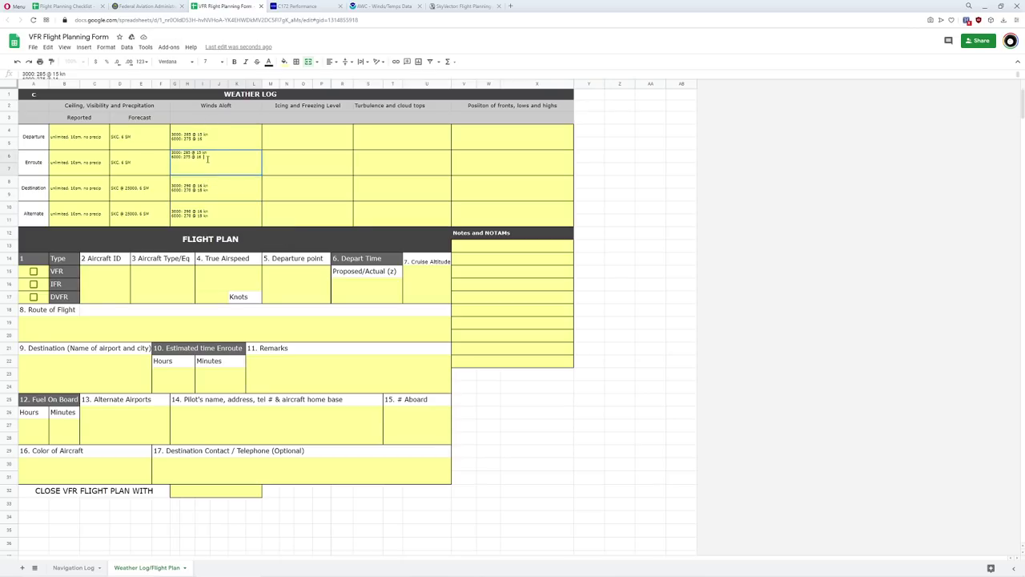
pyautogui.press('Escape')
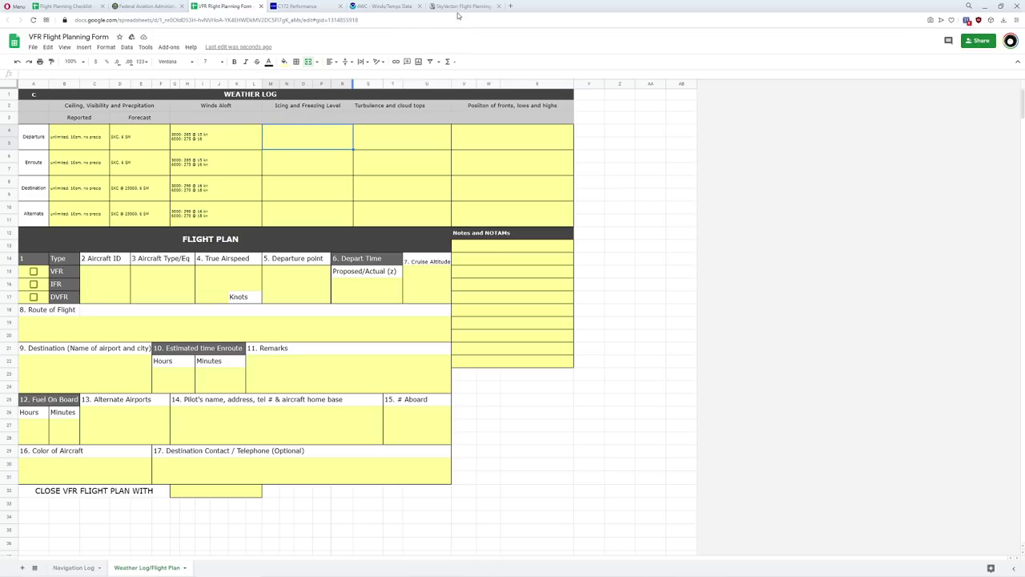
# Step: Open the forecast icing plot on Aviation Weather Center and examine the maximum icing severity over the Northeast
pyautogui.click(384, 8)
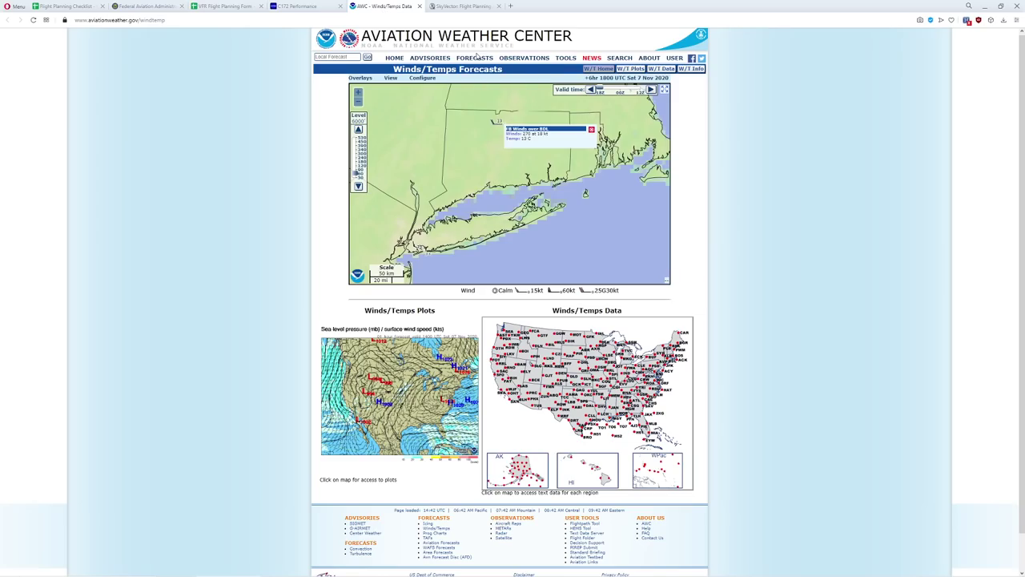
pyautogui.moveTo(475, 57)
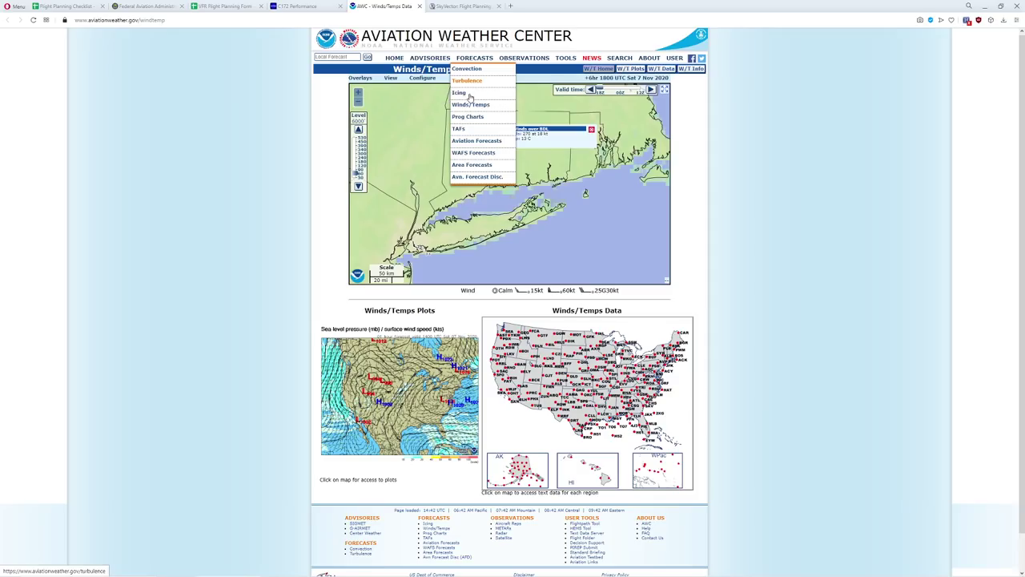
pyautogui.click(463, 92)
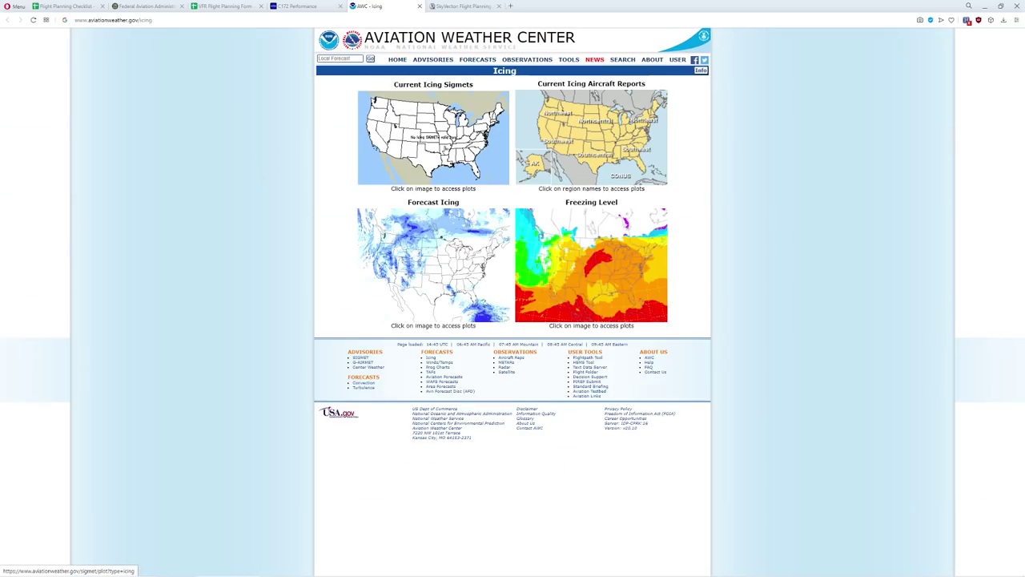
pyautogui.click(445, 250)
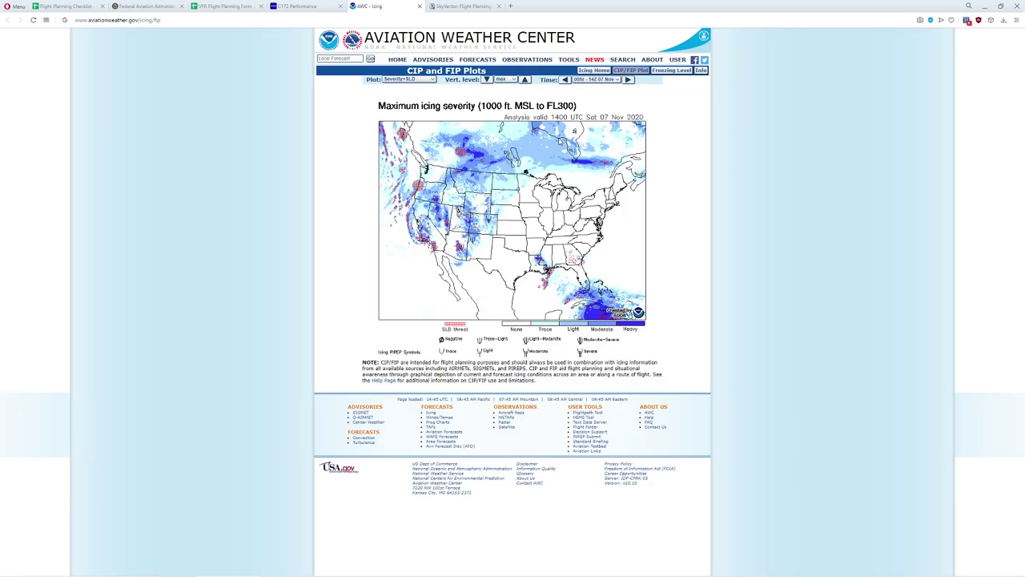
pyautogui.moveTo(561, 142); pyautogui.dragTo(585, 109)
# Step: Enter "none" under Icing and Freezing Level for the departure and copy it to the enroute, destination and alternate rows
pyautogui.click(221, 8)
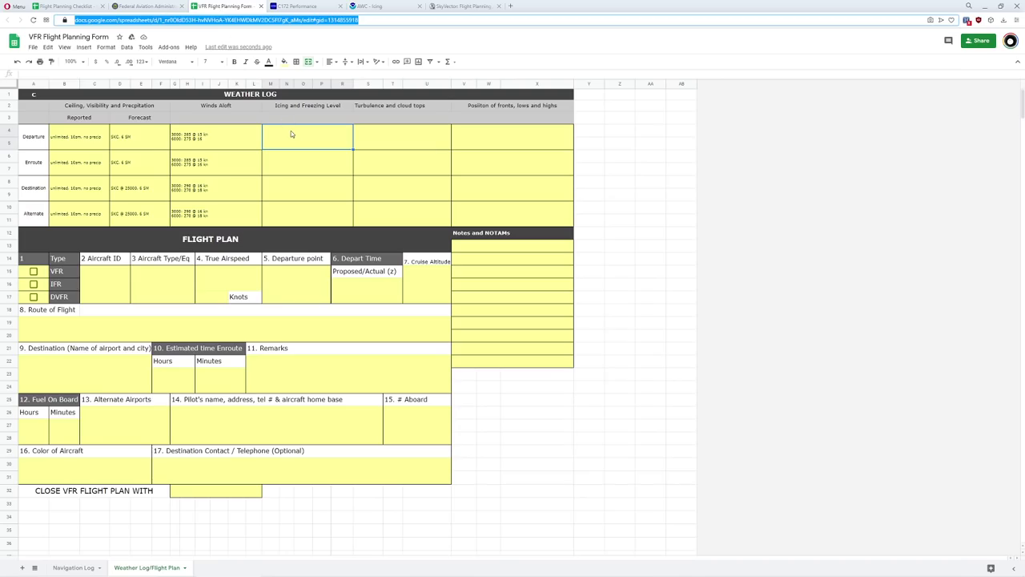
pyautogui.click(293, 132)
pyautogui.write('no')
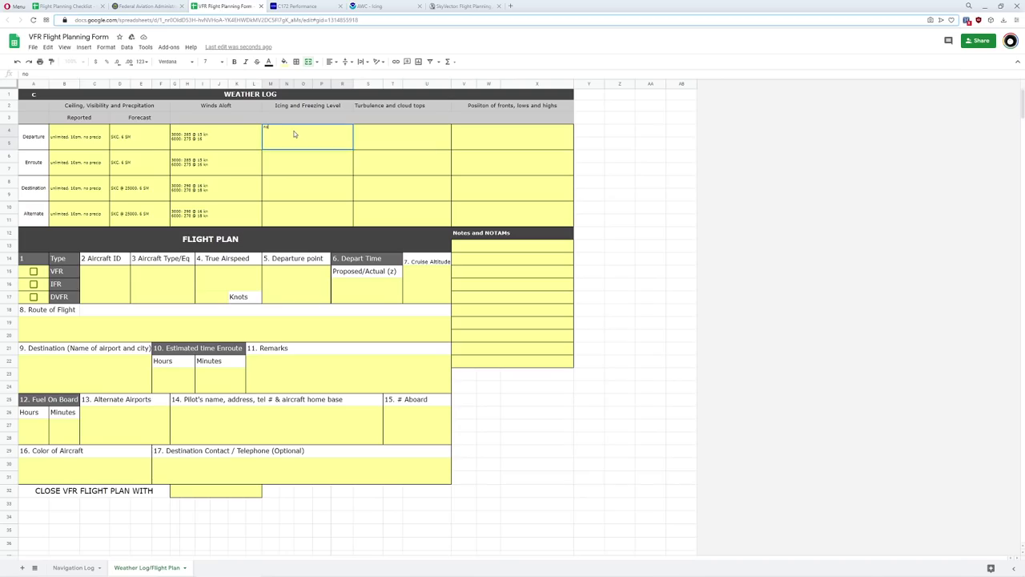
pyautogui.write('ne')
pyautogui.press('Return')
pyautogui.press('Up')
pyautogui.hotkey('ctrl', 'c')
pyautogui.hotkey('shift', 'Down')
pyautogui.hotkey('shift', 'Down')
pyautogui.hotkey('shift', 'Down')
pyautogui.hotkey('ctrl', 'v')
pyautogui.press('Right')
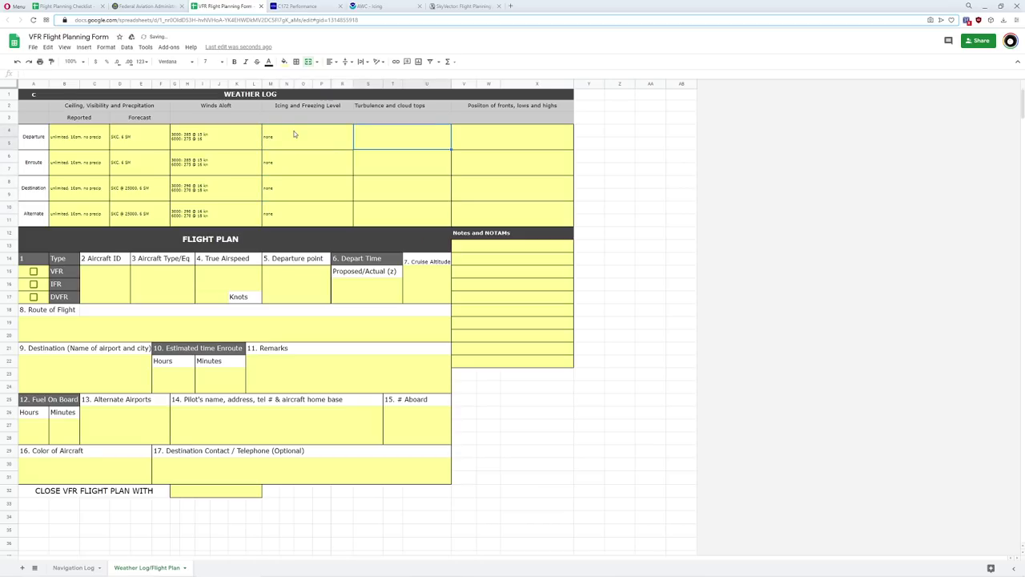
# Step: Open the Graphical Turbulence Guidance forecast on Aviation Weather Center and compare the turbulence intensity with the route on SkyVector
pyautogui.click(383, 6)
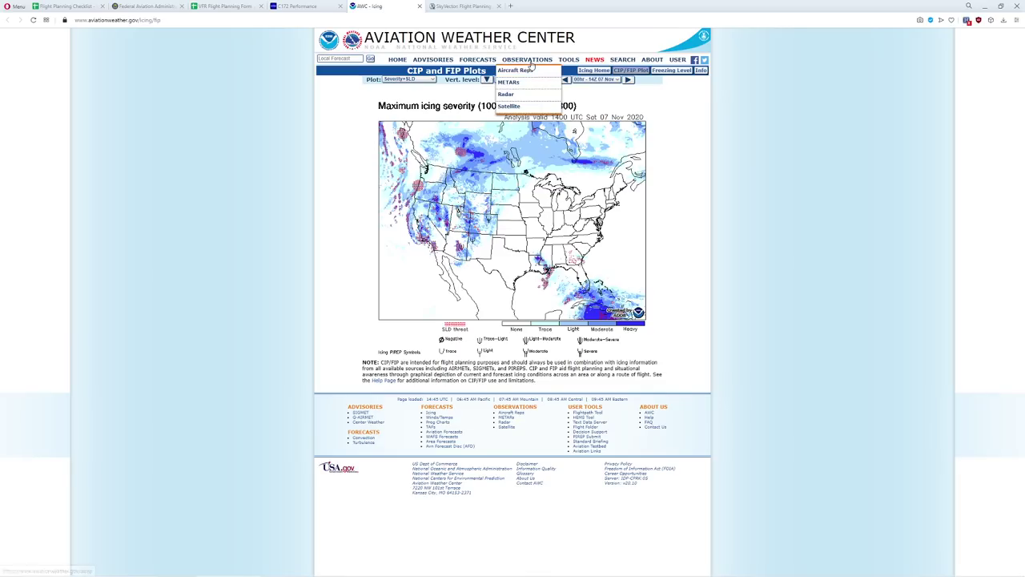
pyautogui.moveTo(495, 63)
pyautogui.click(470, 83)
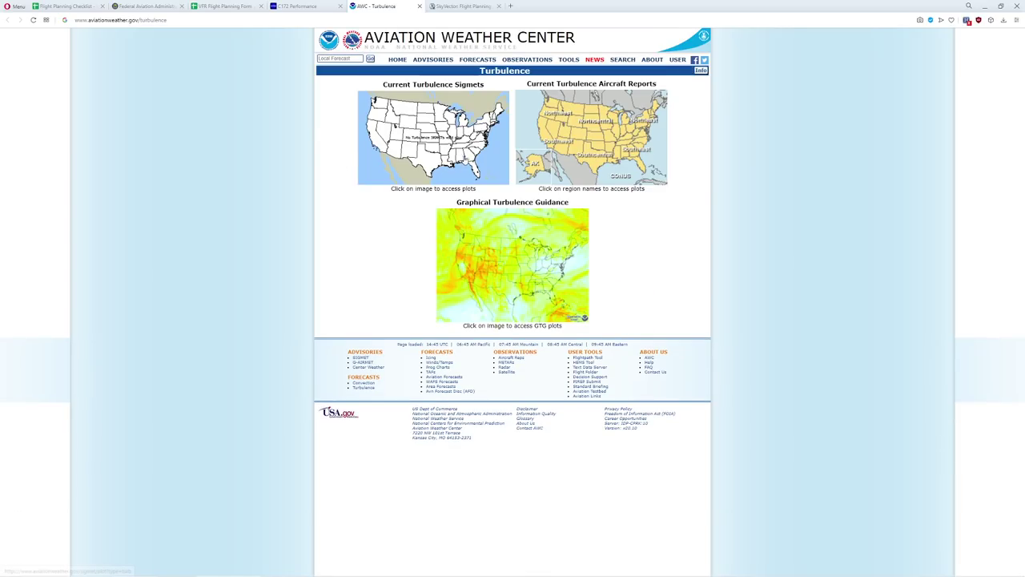
pyautogui.click(503, 276)
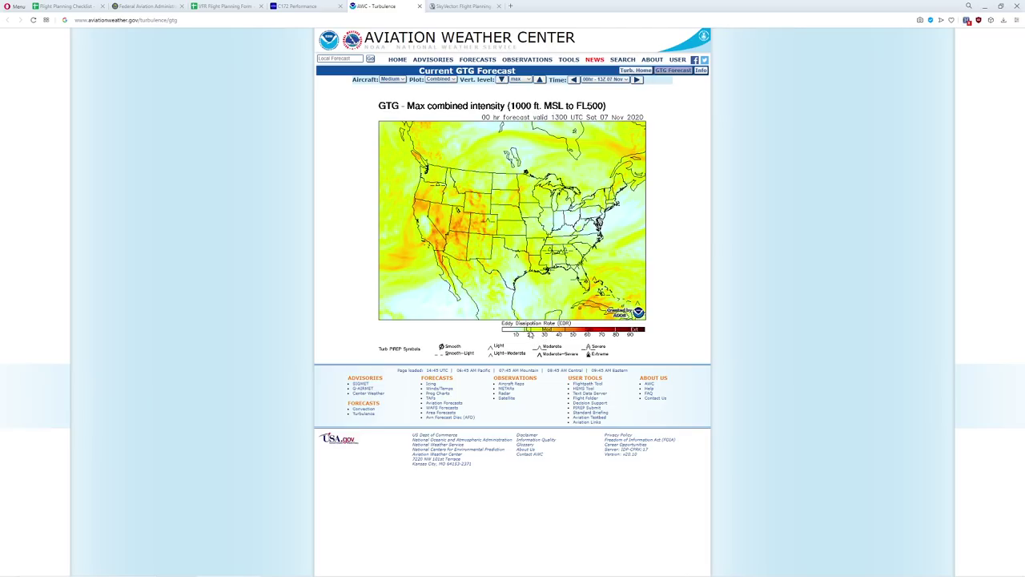
pyautogui.click(464, 6)
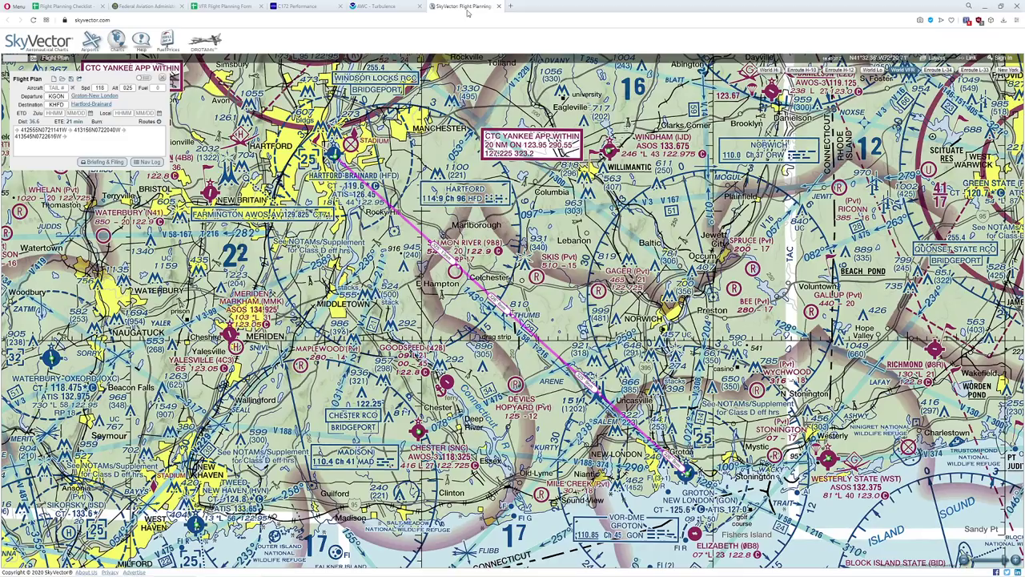
# Step: Enter "light" under Turbulence and cloud tops for the departure, enroute, destination and alternate rows of the weather log
pyautogui.click(224, 7)
pyautogui.write('light')
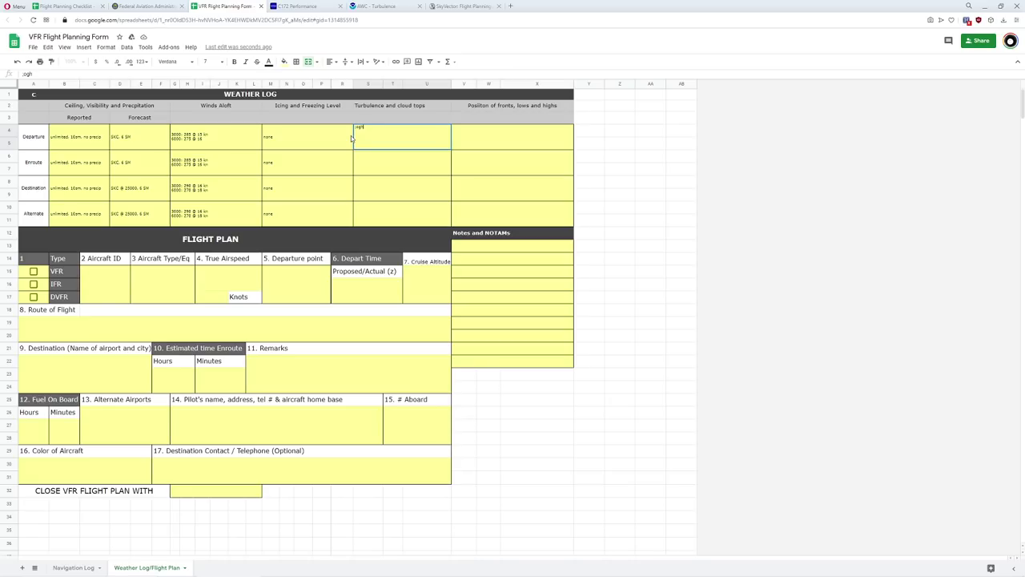
pyautogui.press('Return')
pyautogui.write('light')
pyautogui.press('Return')
pyautogui.write('light')
pyautogui.press('Return')
pyautogui.write('light')
pyautogui.press('Return')
pyautogui.press('Up')
pyautogui.press('Up')
pyautogui.press('Up')
pyautogui.press('Up')
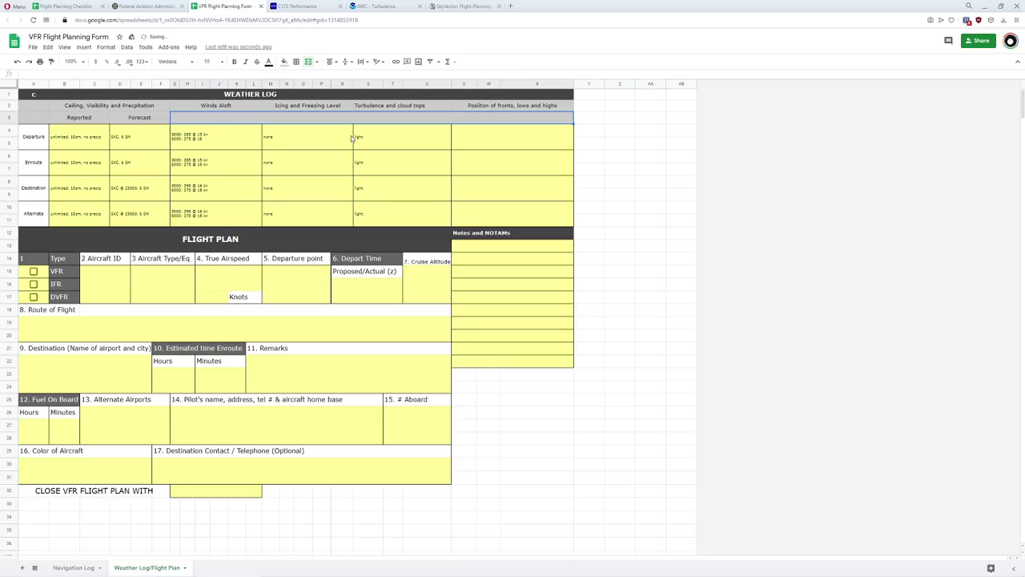
# Step: Open the Aviation Weather Center home overview map and examine the weather around the Northeast for fronts, lows and highs
pyautogui.press('Down')
pyautogui.press('Right')
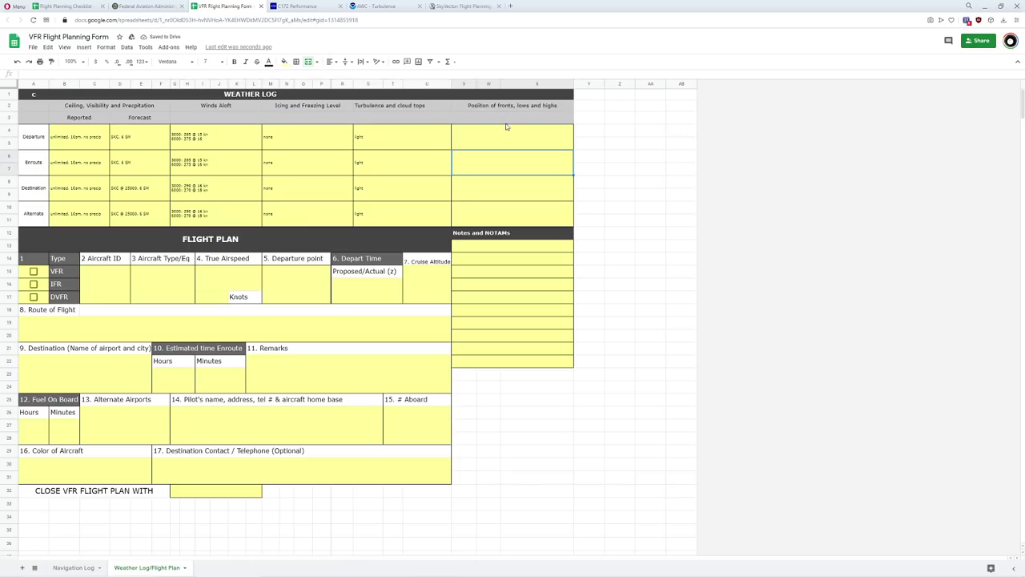
pyautogui.click(372, 8)
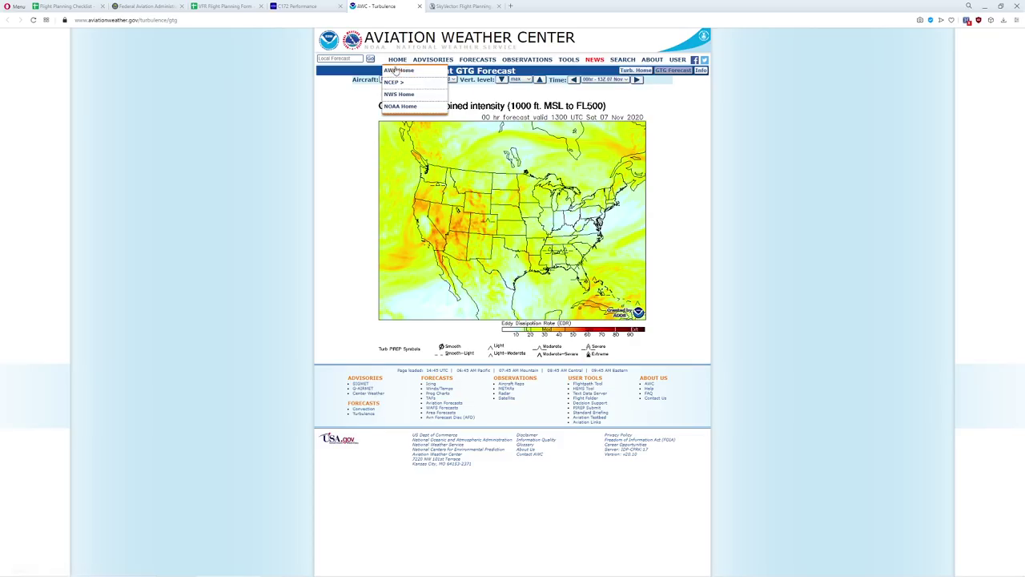
pyautogui.click(399, 71)
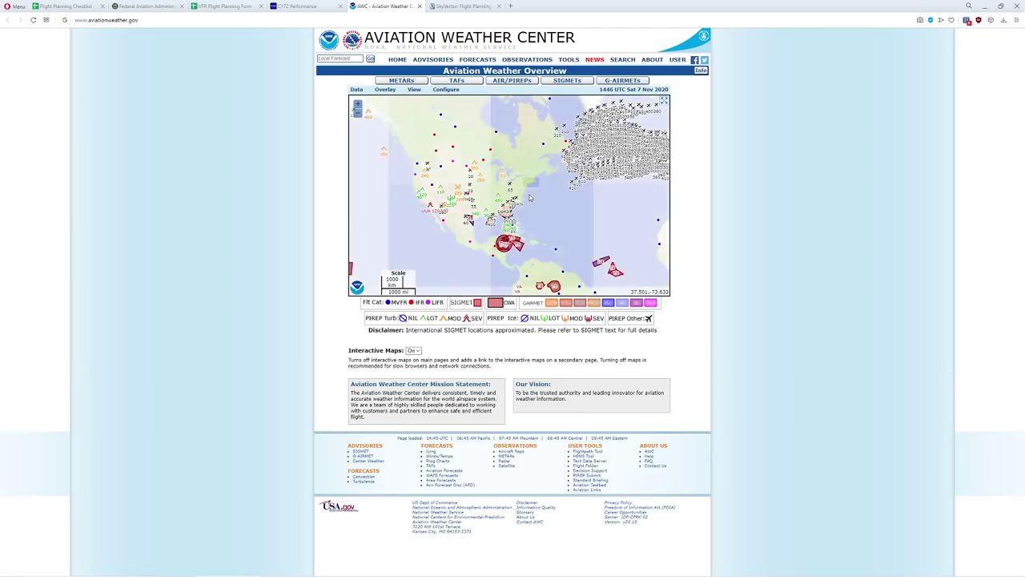
pyautogui.scroll(1, 529, 197)
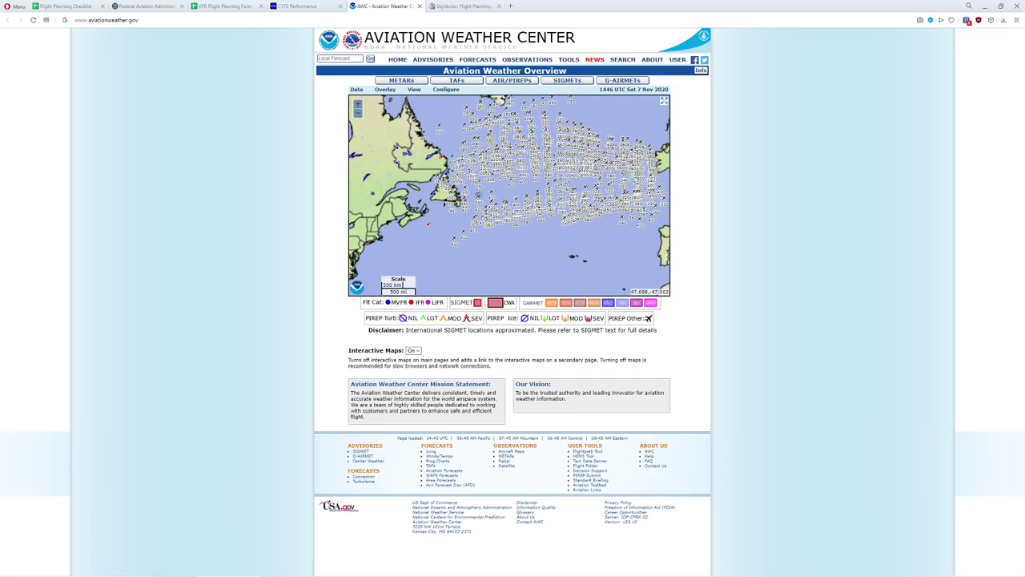
pyautogui.moveTo(510, 187); pyautogui.dragTo(522, 203)
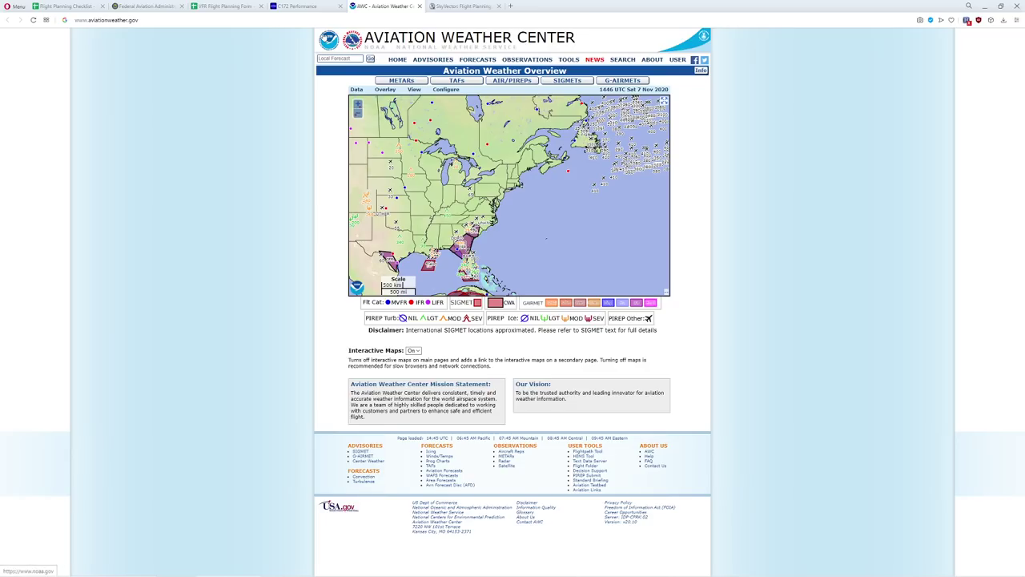
# Step: Enter "far west" as the position of fronts for the departure in the weather log and copy it to the enroute, destination and alternate rows
pyautogui.click(225, 7)
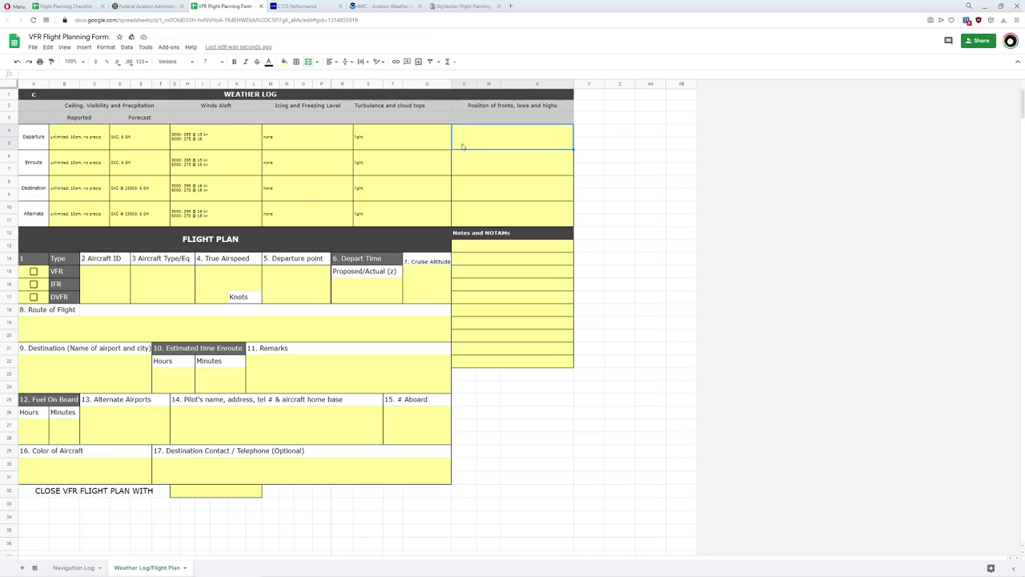
pyautogui.write('m')
pyautogui.write('far west')
pyautogui.press('Up')
pyautogui.press('Down')
pyautogui.hotkey('ctrl', 'c')
pyautogui.press('Down')
pyautogui.hotkey('ctrl', 'v')
pyautogui.press('Down')
pyautogui.hotkey('ctrl', 'v')
pyautogui.press('Down')
pyautogui.hotkey('ctrl', 'v')
# Step: Enter "None" in the first row of Notes and NOTAMs
pyautogui.press('Down')
pyautogui.press('Down')
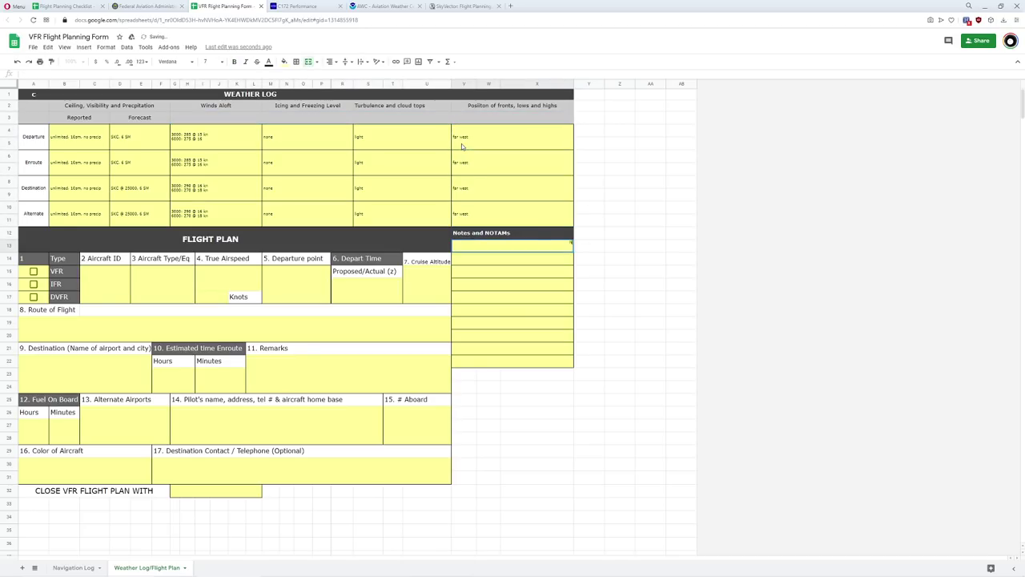
pyautogui.write('None')
pyautogui.press('Return')
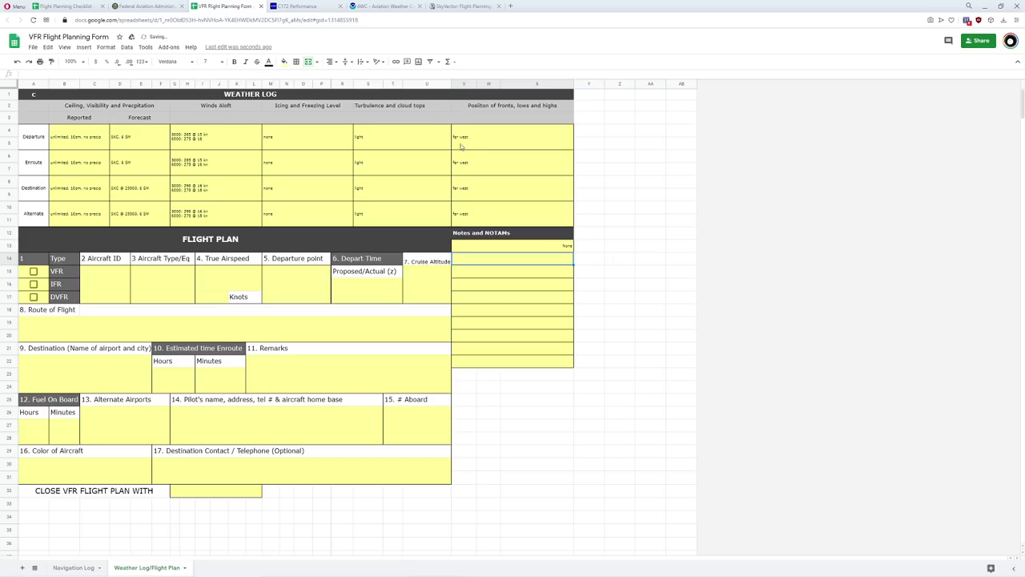
# Step: Review the Flight Planning Checklist from the PIREP, AIRMET/SIGMET and winds items down to choosing the altitude and cruise profile
pyautogui.click(446, 8)
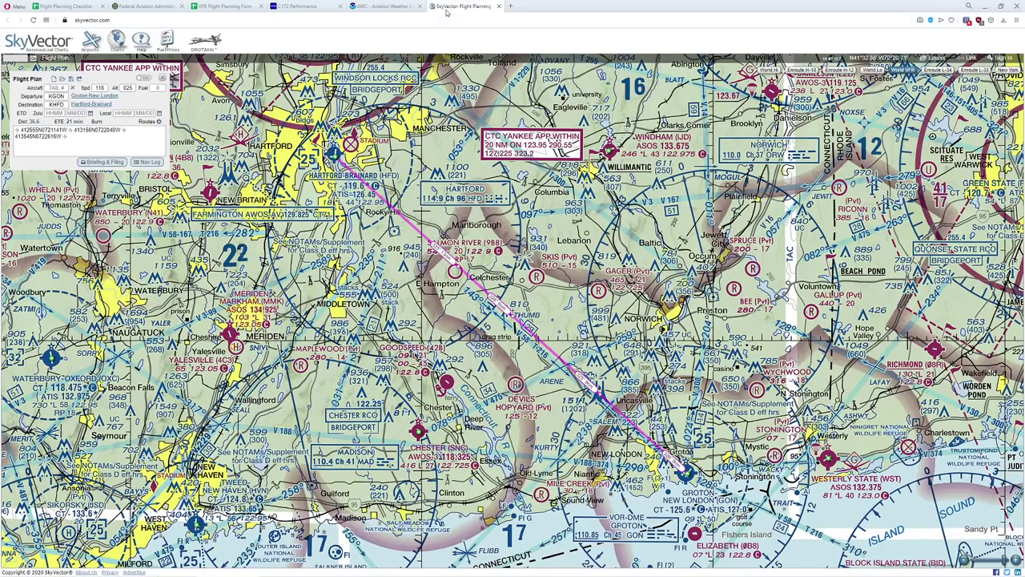
pyautogui.click(96, 8)
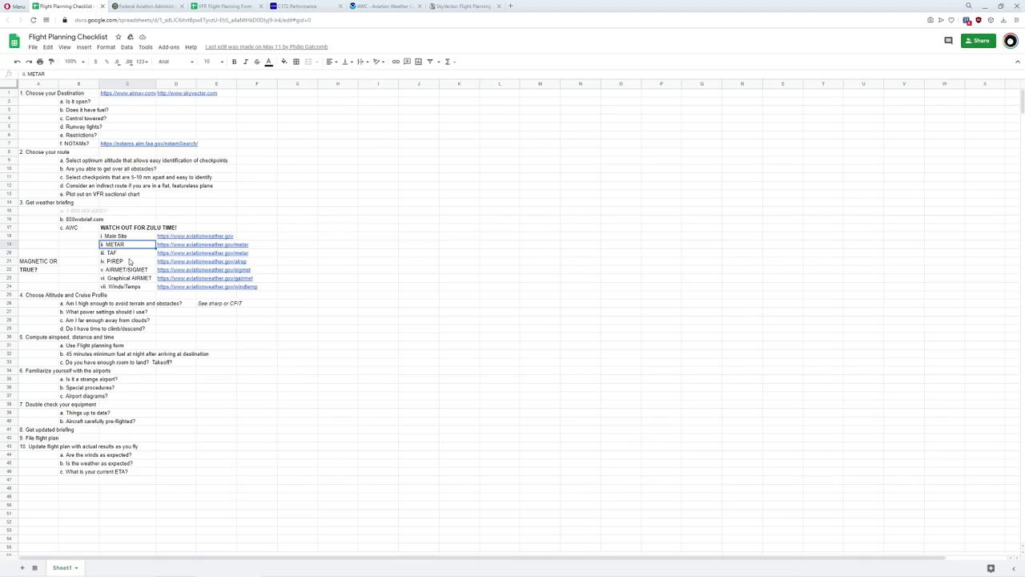
pyautogui.click(130, 262)
pyautogui.click(126, 271)
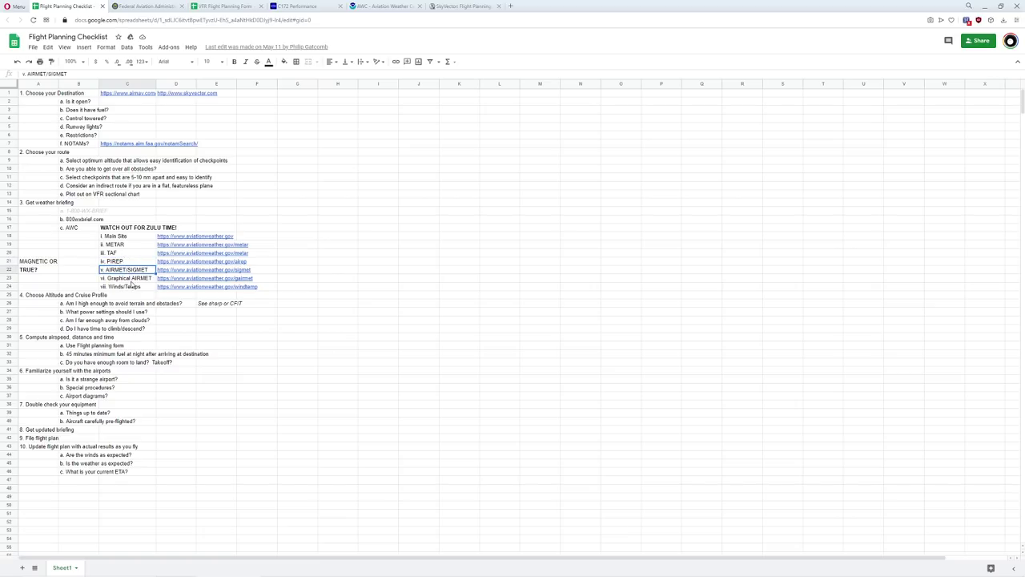
pyautogui.click(131, 278)
pyautogui.click(133, 286)
pyautogui.click(88, 294)
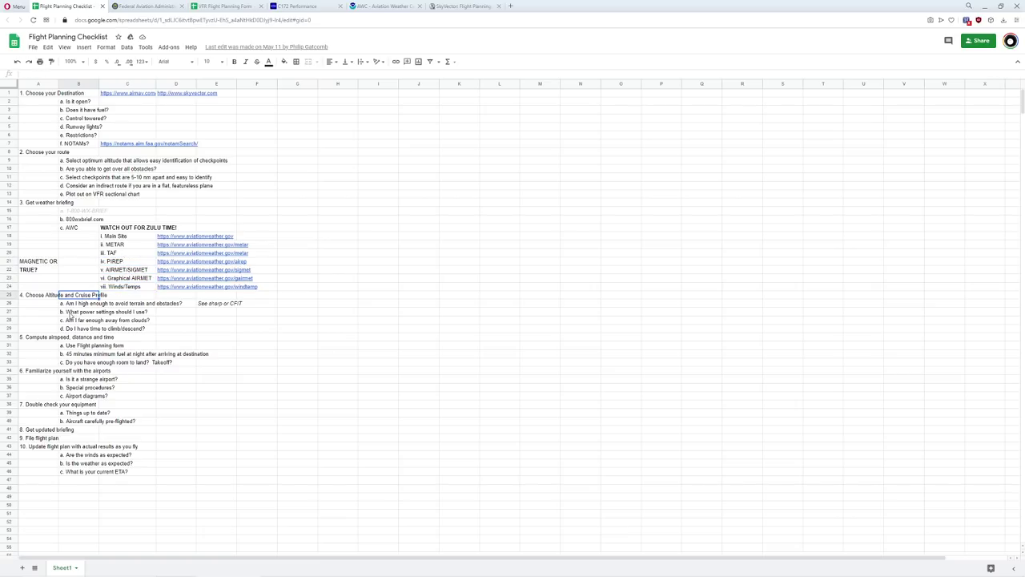
# Step: Check the Groton to Hartford route on the SkyVector chart and view the DROTAM options before returning to the planning form
pyautogui.click(462, 8)
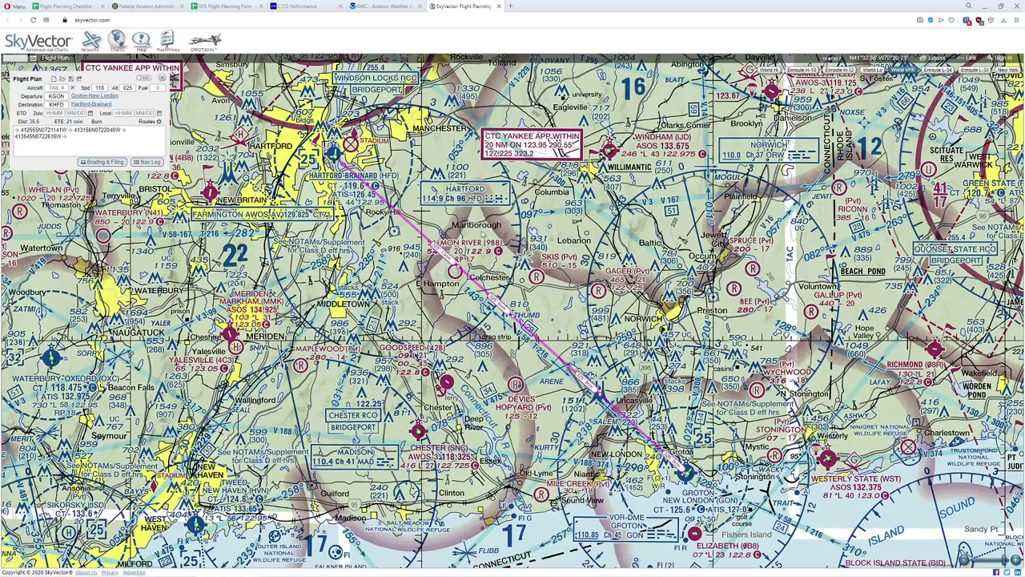
pyautogui.click(193, 41)
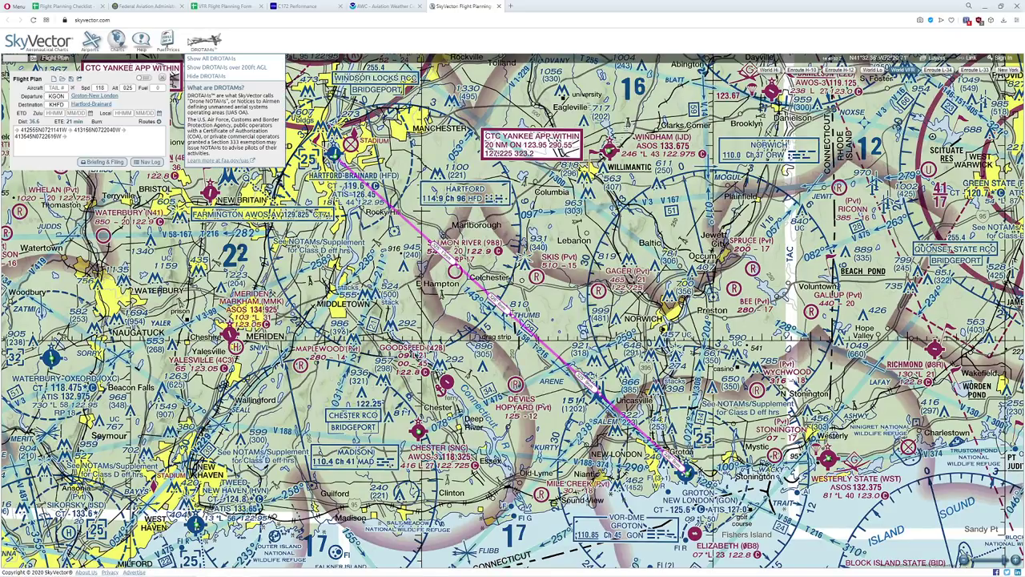
pyautogui.click(238, 6)
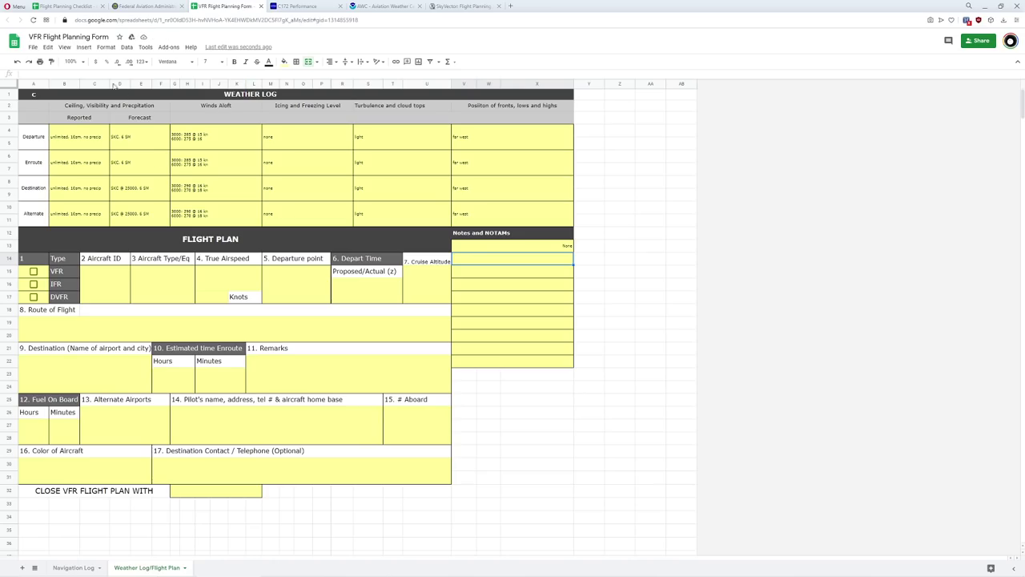
# Step: Examine the maximum elevation figures over the Himalayas on SkyVector's world chart, then bring the chart back to the KGON departure
pyautogui.click(449, 7)
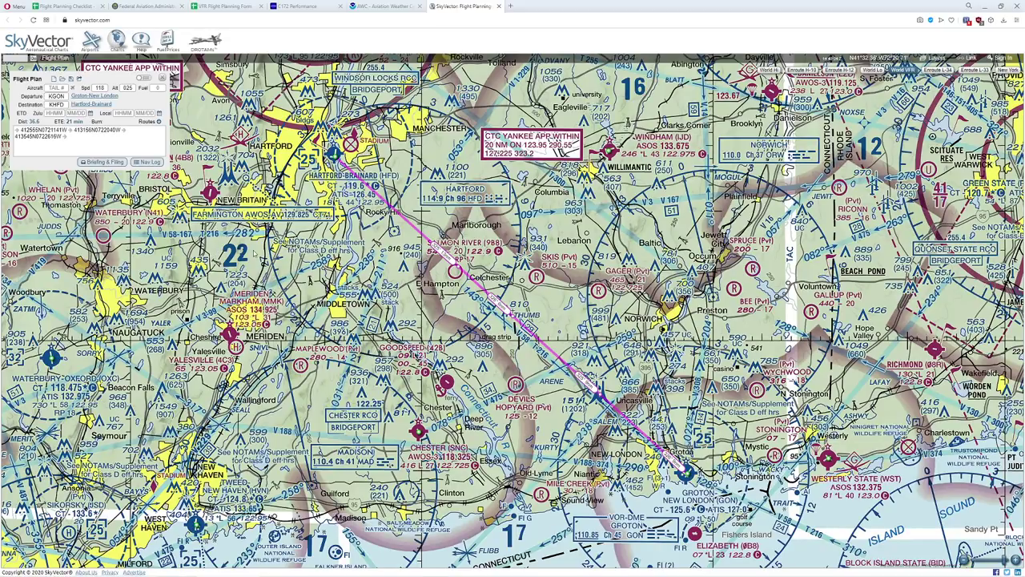
pyautogui.scroll(-5, 366, 265)
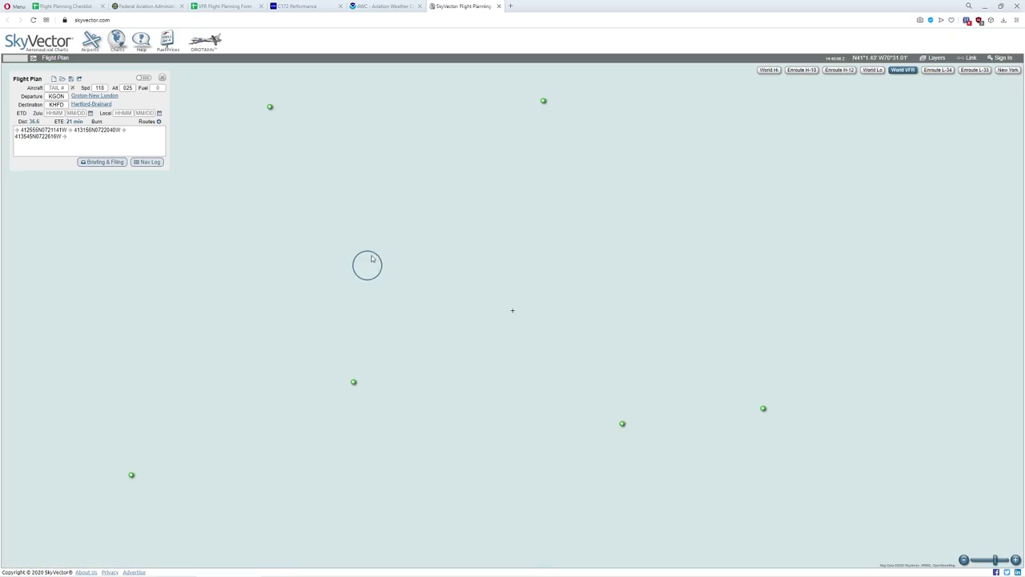
pyautogui.scroll(-2, 379, 263)
pyautogui.moveTo(777, 304); pyautogui.dragTo(589, 304)
pyautogui.scroll(5, 588, 304)
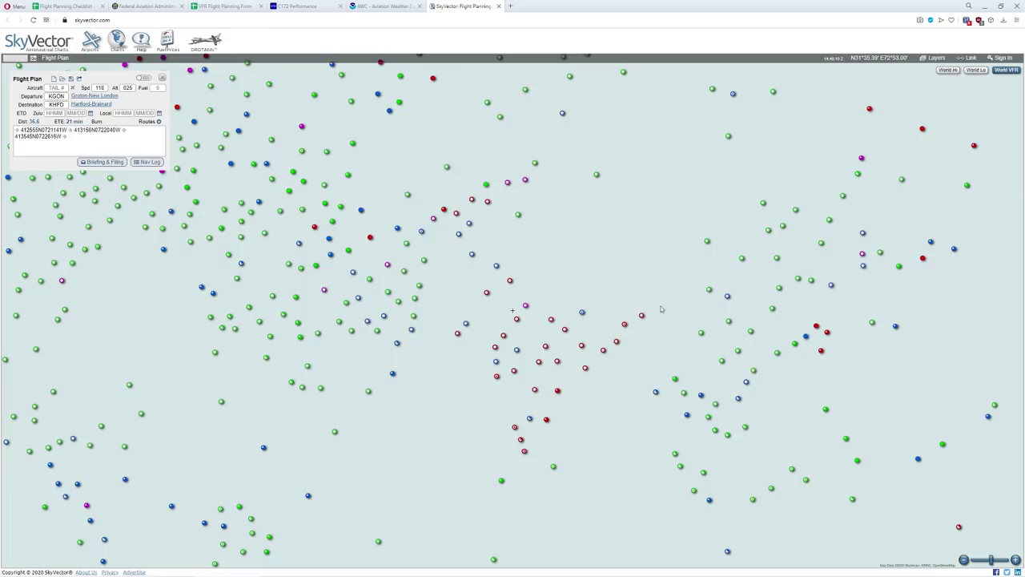
pyautogui.scroll(2, 472, 286)
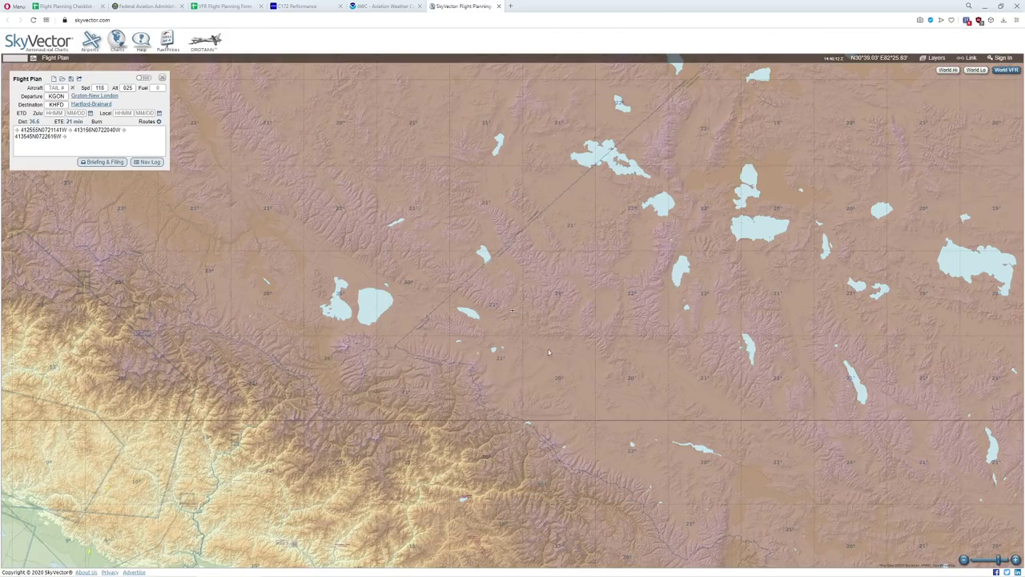
pyautogui.scroll(2, 548, 352)
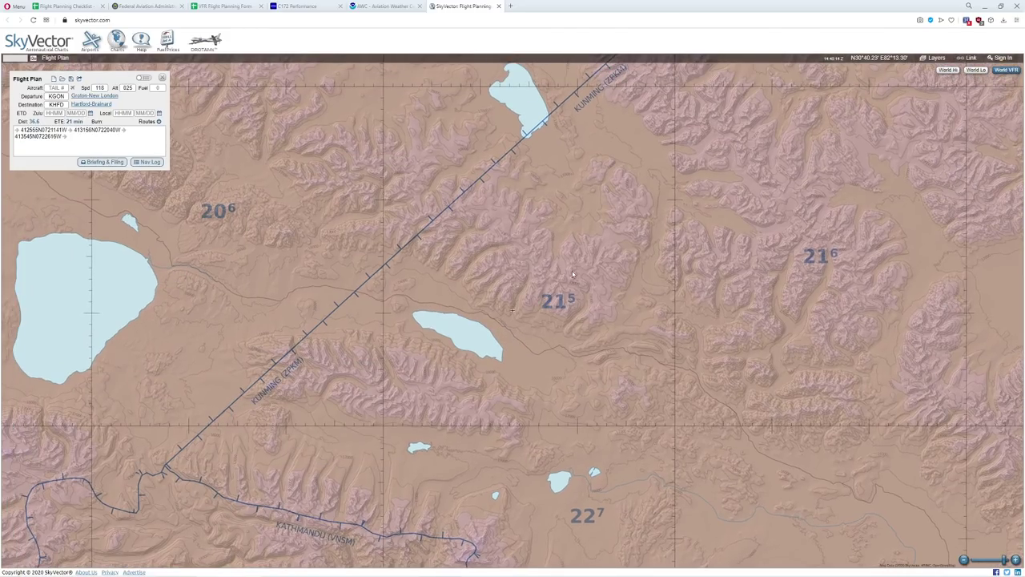
pyautogui.scroll(-6, 516, 309)
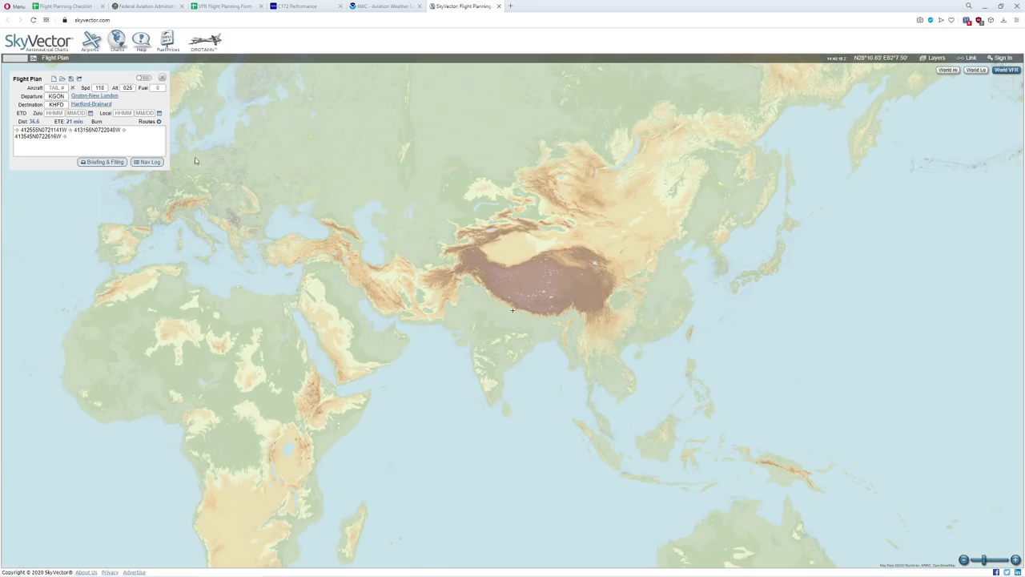
pyautogui.click(91, 141)
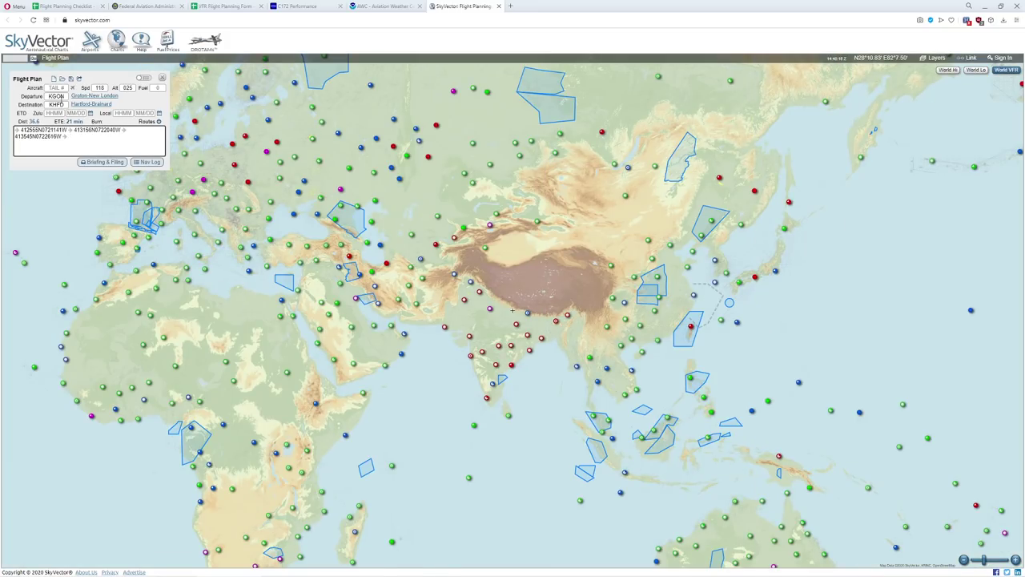
pyautogui.click(61, 97)
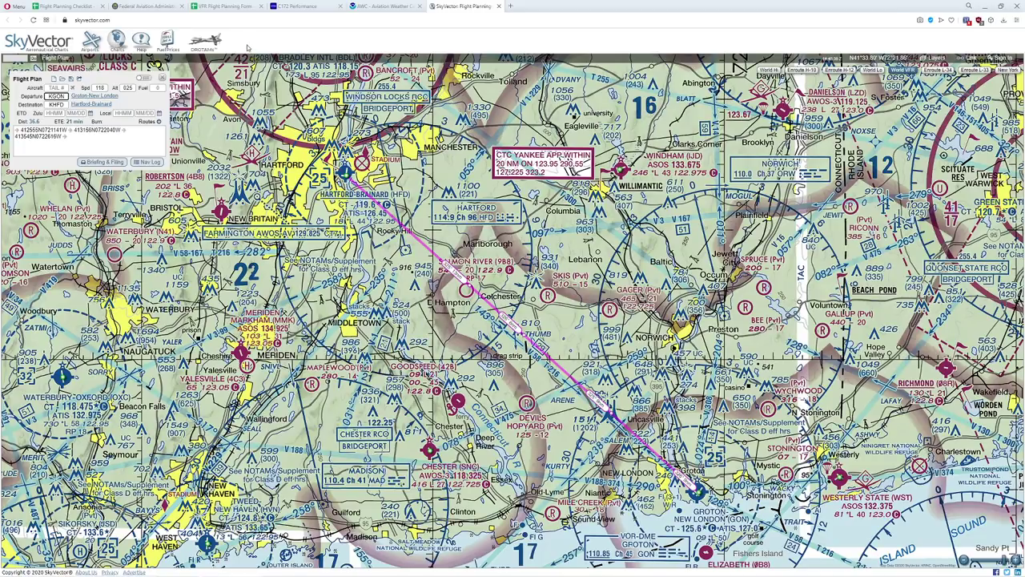
# Step: Enter an altitude of 2500 for all four legs from KGON to KHFD in the Navigation Log
pyautogui.click(224, 7)
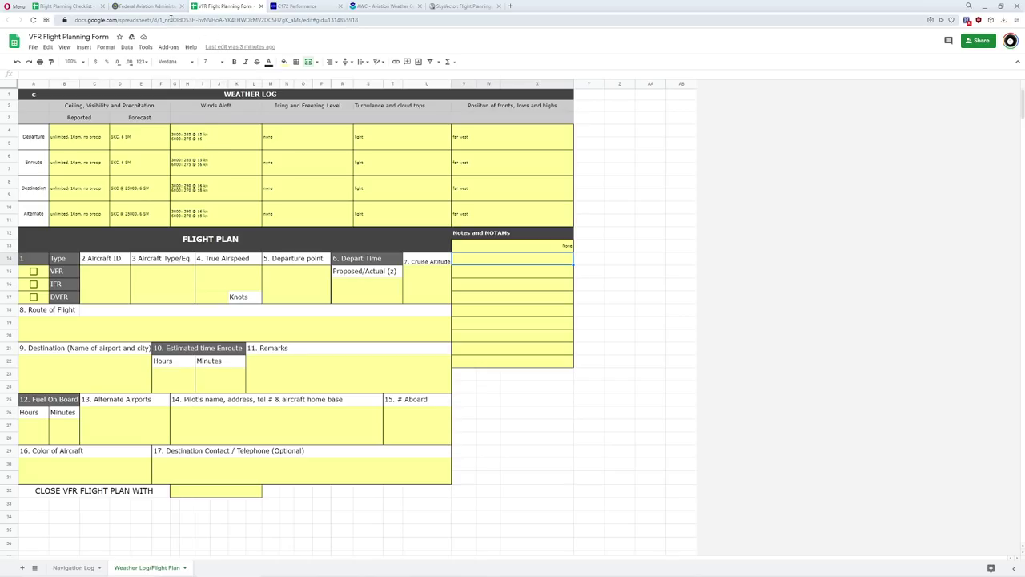
pyautogui.click(78, 566)
pyautogui.click(117, 152)
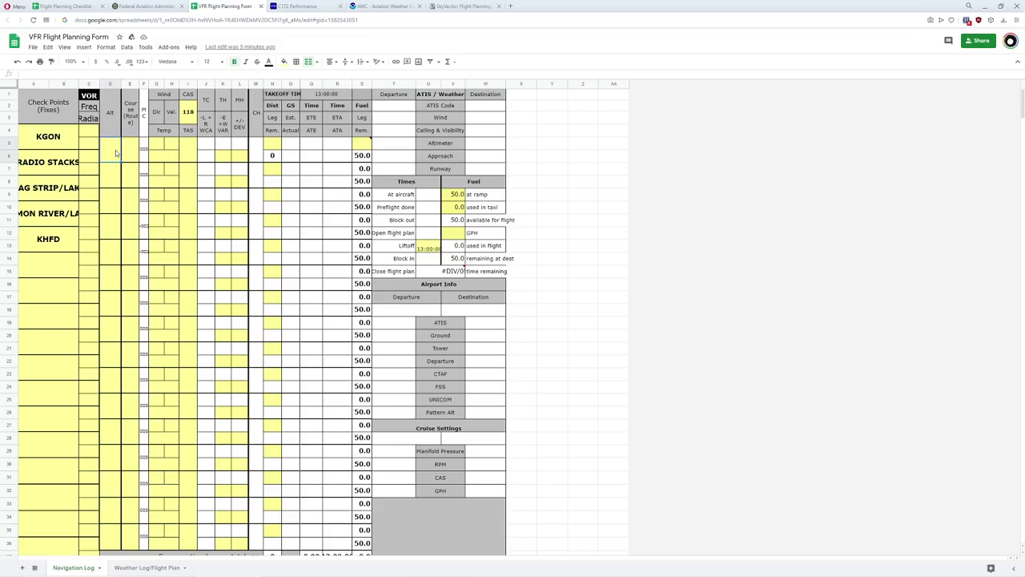
pyautogui.write('2500')
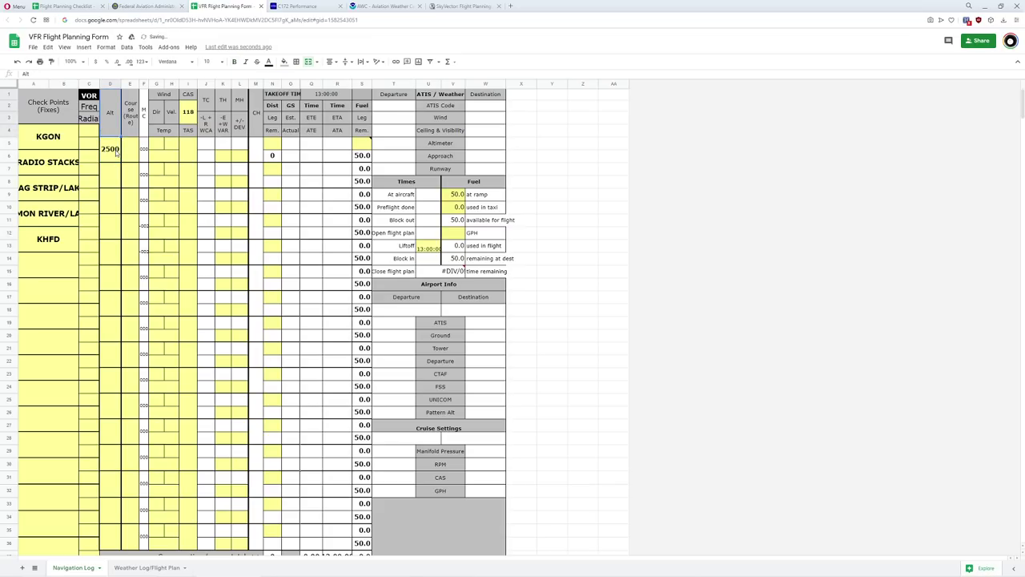
pyautogui.press('Return')
pyautogui.write('2500')
pyautogui.press('Return')
pyautogui.write('2500')
pyautogui.press('Return')
pyautogui.write('2500')
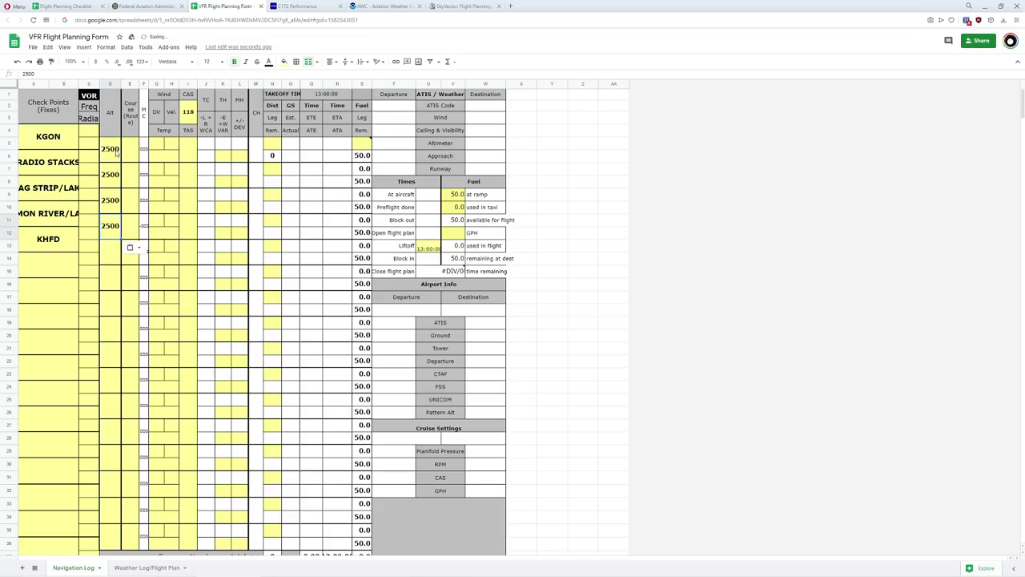
pyautogui.press('Up')
# Step: Consult the checklist's power settings question and open the enroute details in C172 Performance to read the cruise power setting
pyautogui.click(68, 6)
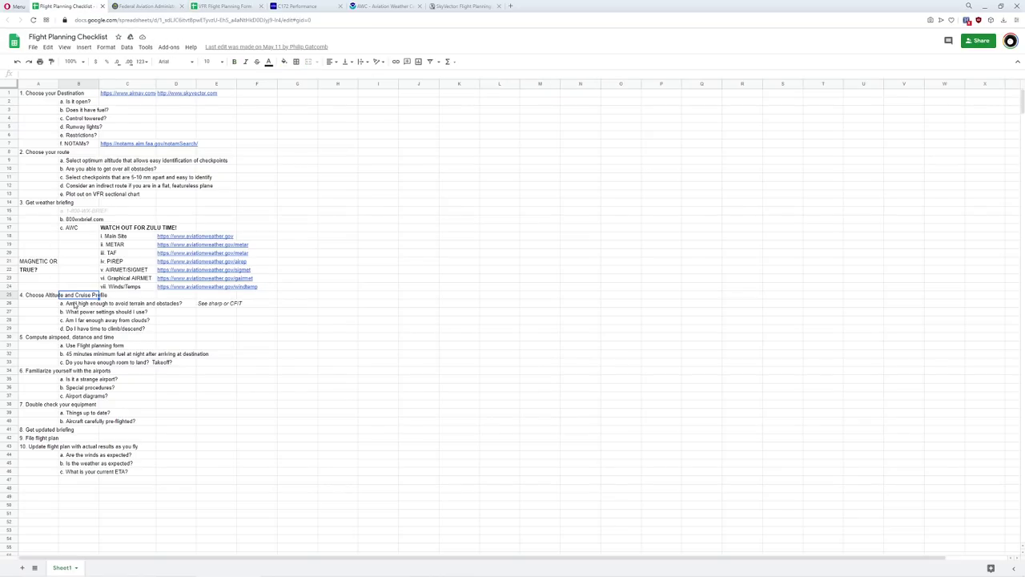
pyautogui.click(80, 313)
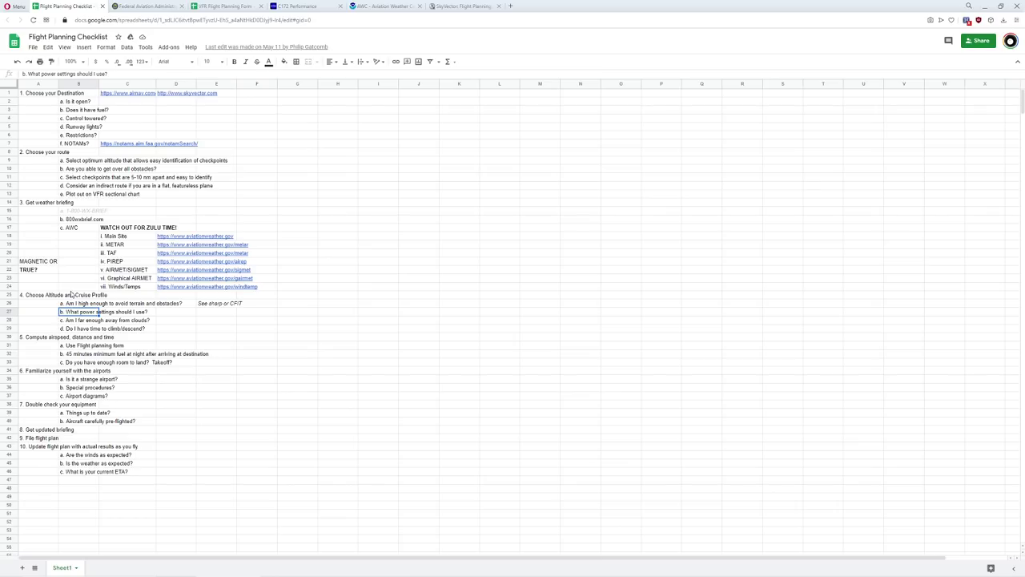
pyautogui.click(294, 10)
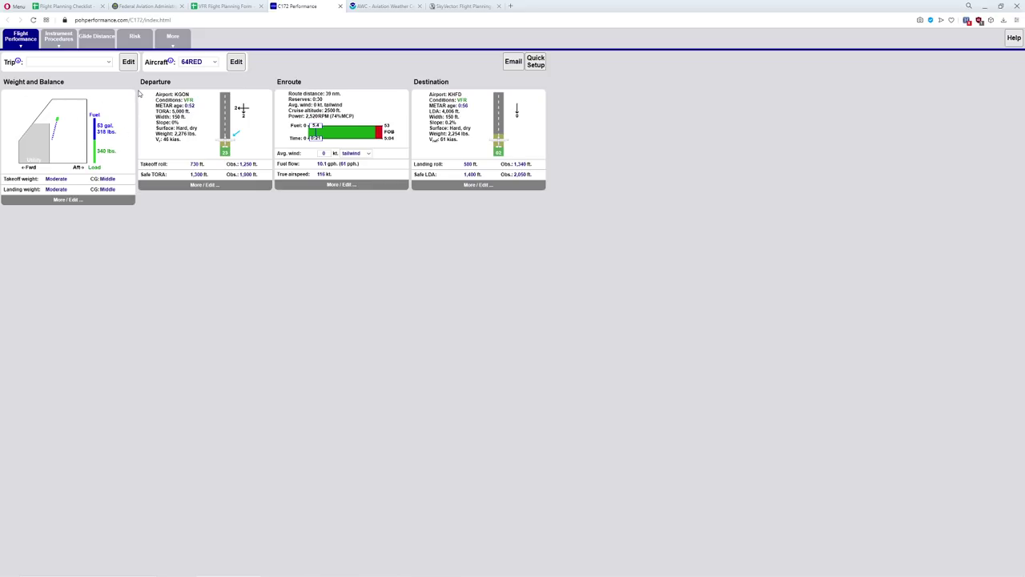
pyautogui.click(341, 184)
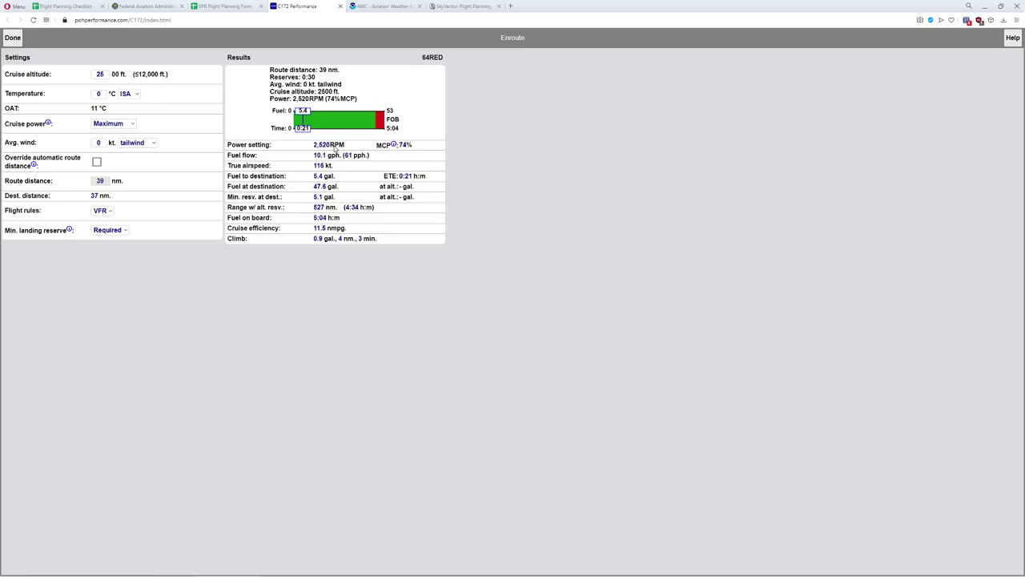
# Step: Enter "74% Cruise" as the first column's heading under Cruise Settings in the Navigation Log
pyautogui.click(215, 7)
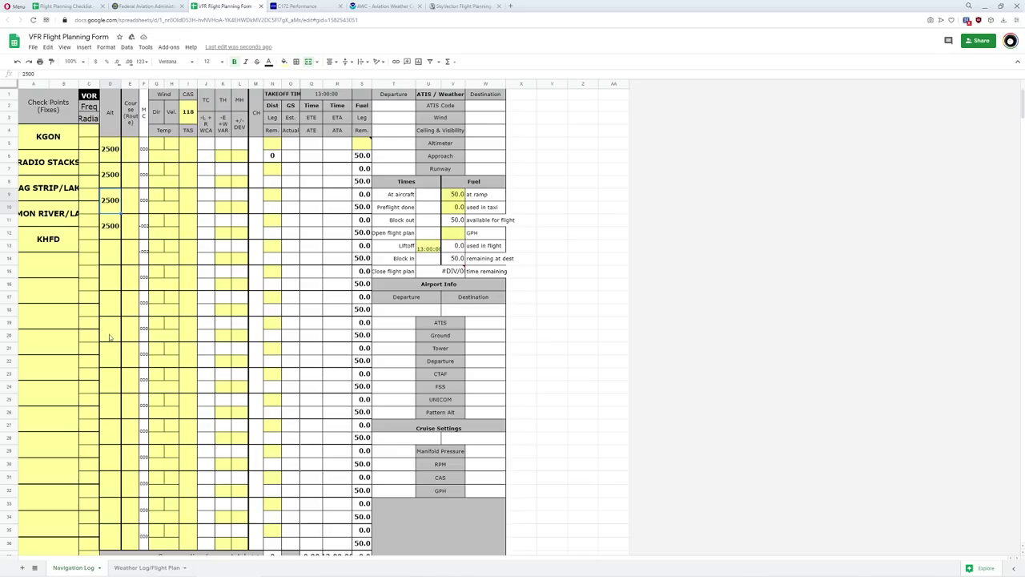
pyautogui.click(399, 444)
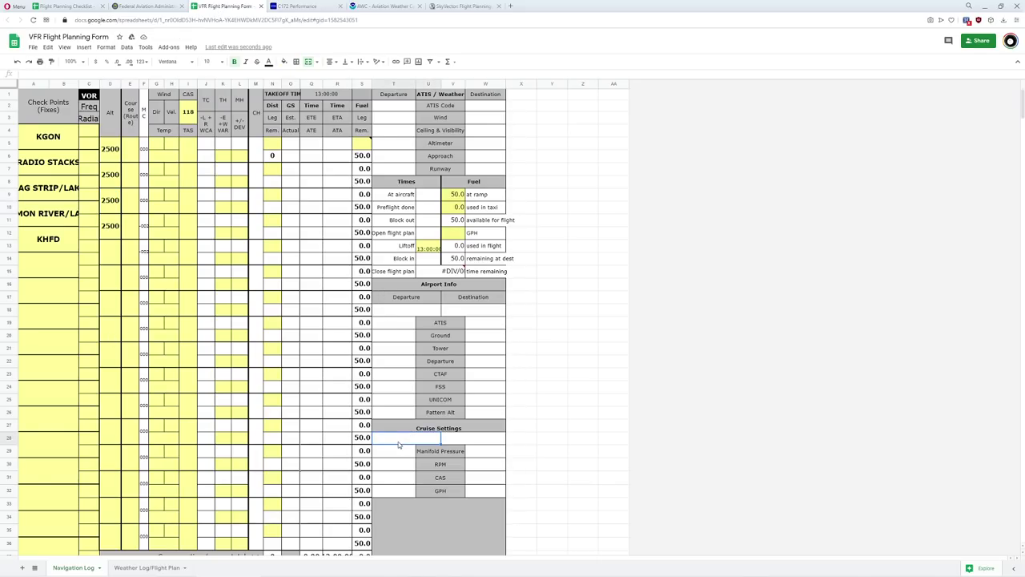
pyautogui.write('2520 RPM')
pyautogui.press('Escape')
pyautogui.write('6')
pyautogui.write('4% Crui')
pyautogui.write('se')
pyautogui.press('Return')
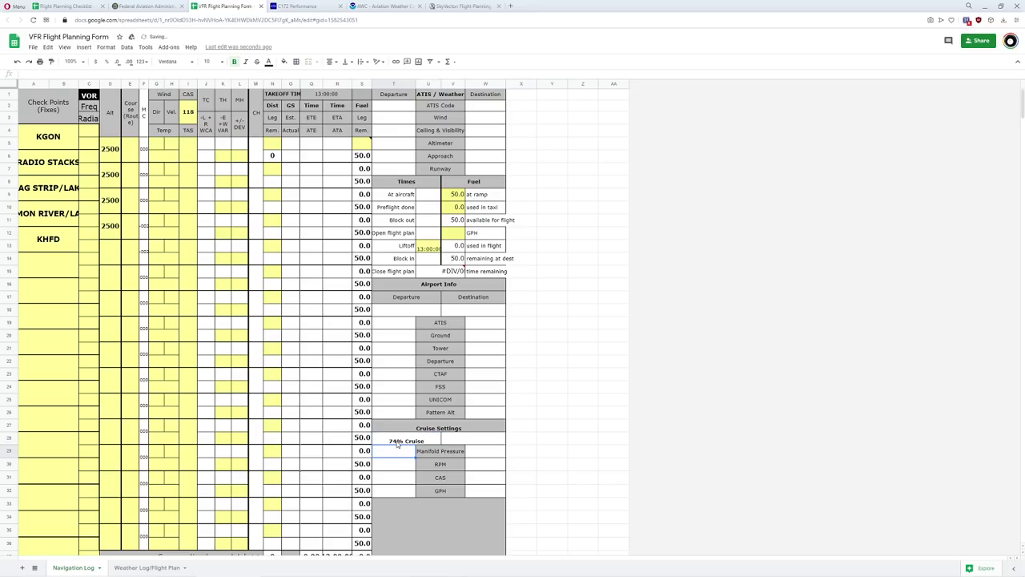
pyautogui.press('Return')
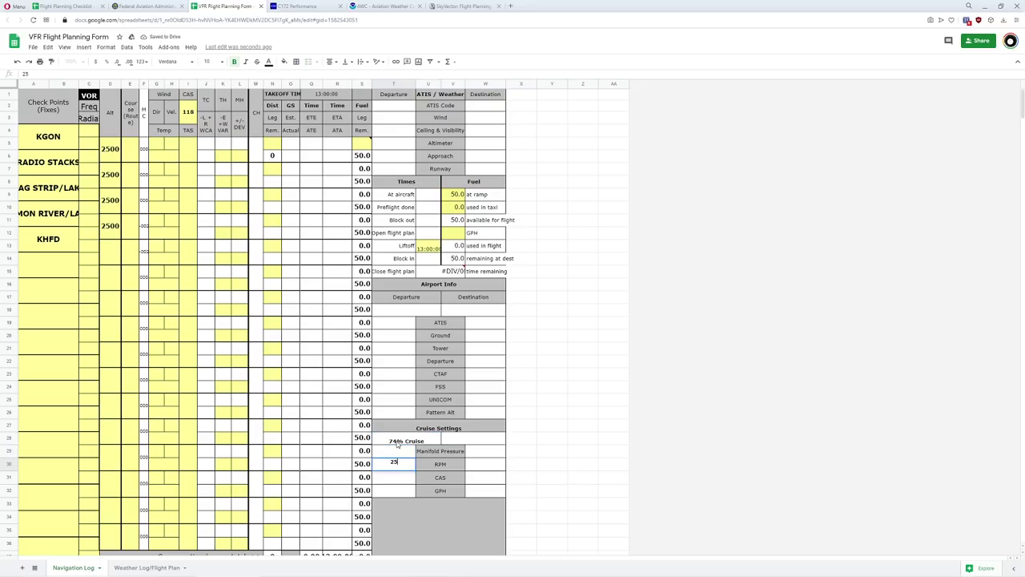
# Step: Enter 2520 RPM, 116 CAS and 10.1 GPH under the 74% Cruise heading in the Navigation Log's Cruise Settings
pyautogui.write('2520')
pyautogui.press('Return')
pyautogui.press('Return')
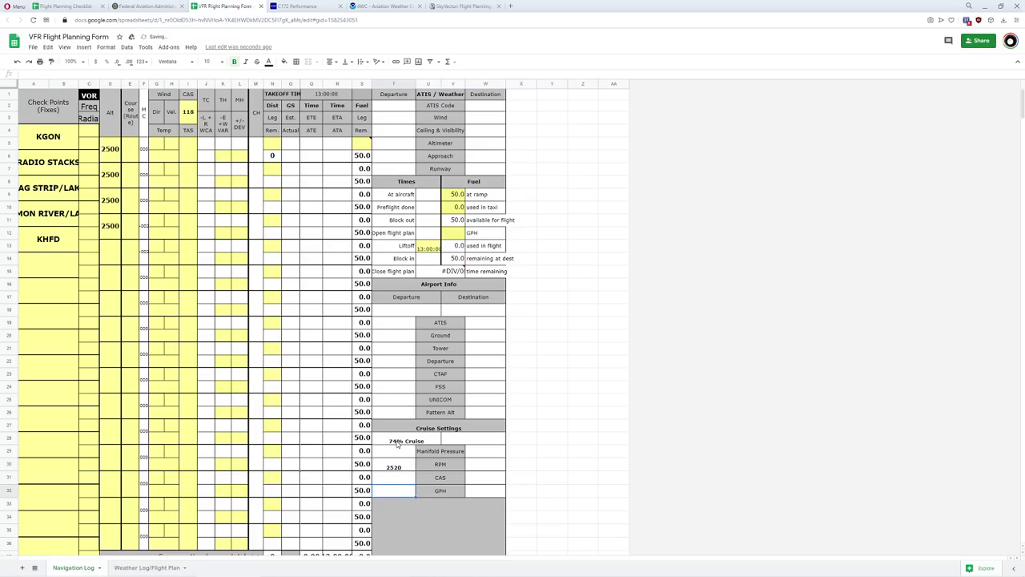
pyautogui.write('10.1')
pyautogui.click(390, 476)
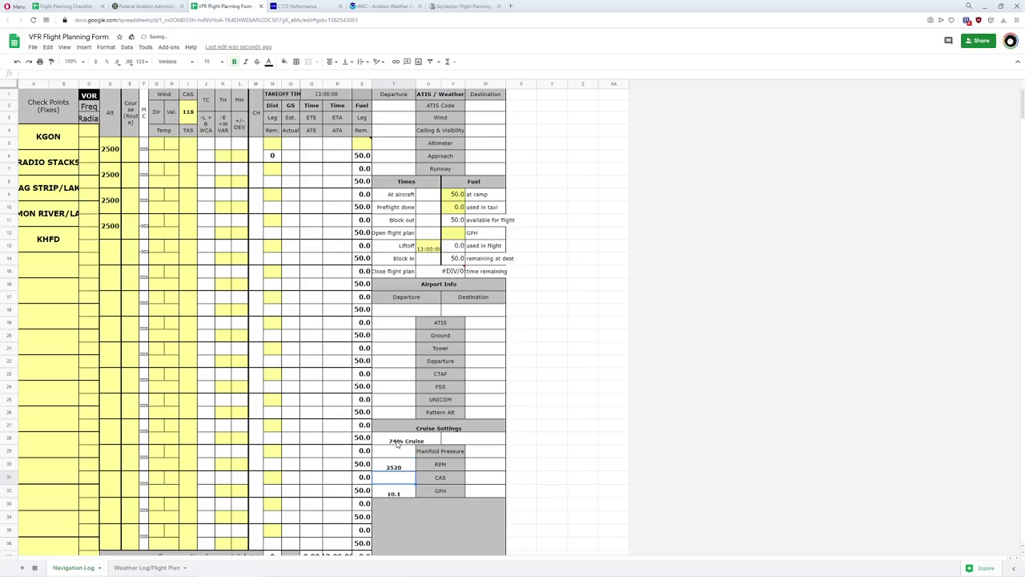
pyautogui.write('116')
pyautogui.press('Left')
pyautogui.press('Up')
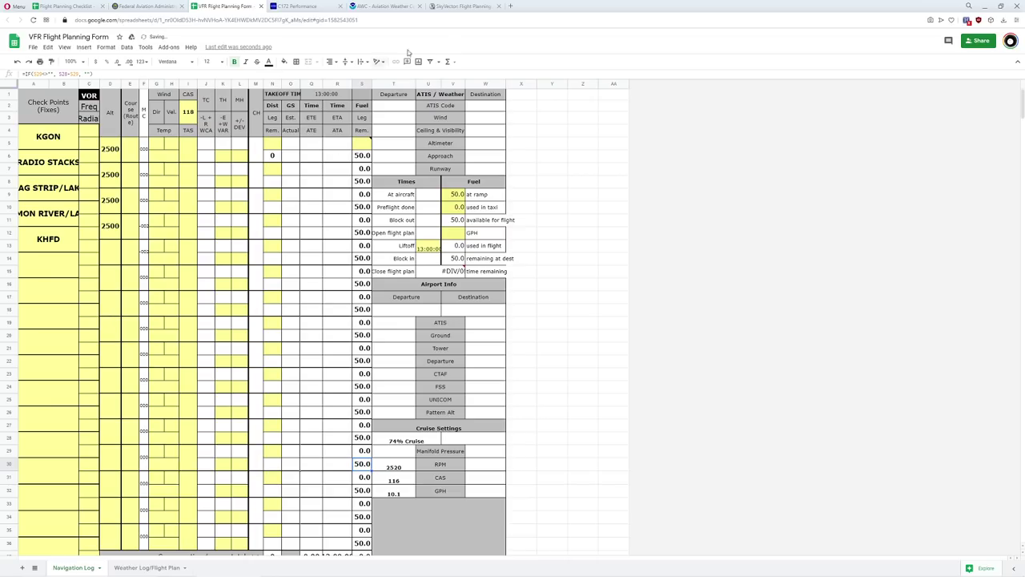
# Step: Recheck the enroute results in C172 Performance against the planning form, then view the route on SkyVector's chart
pyautogui.click(314, 10)
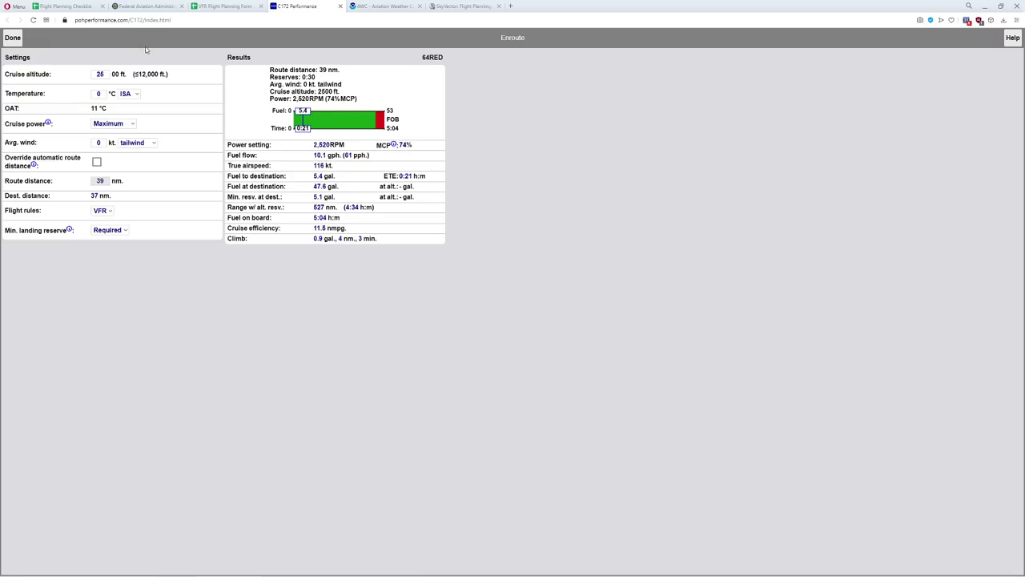
pyautogui.click(220, 8)
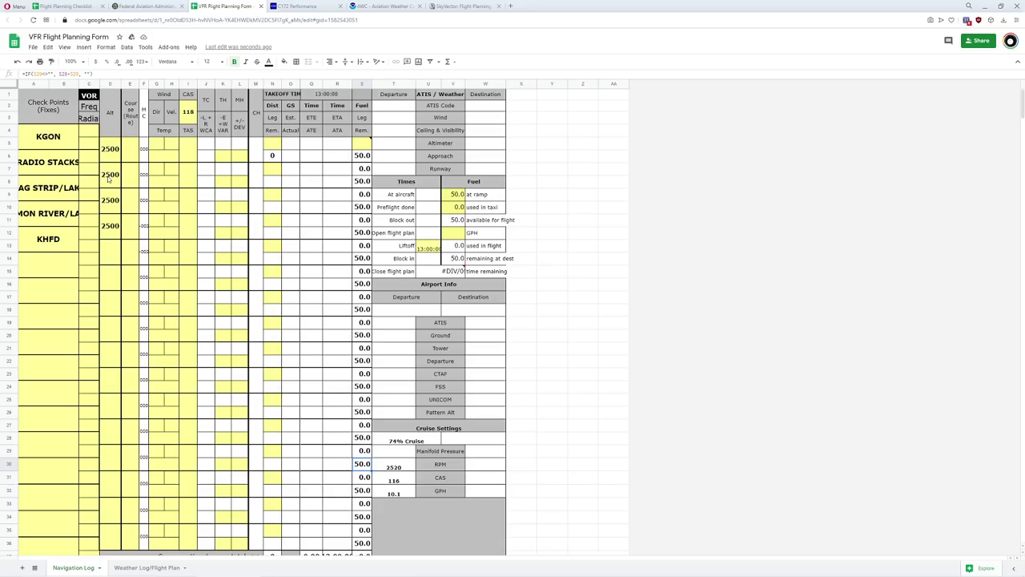
pyautogui.click(446, 11)
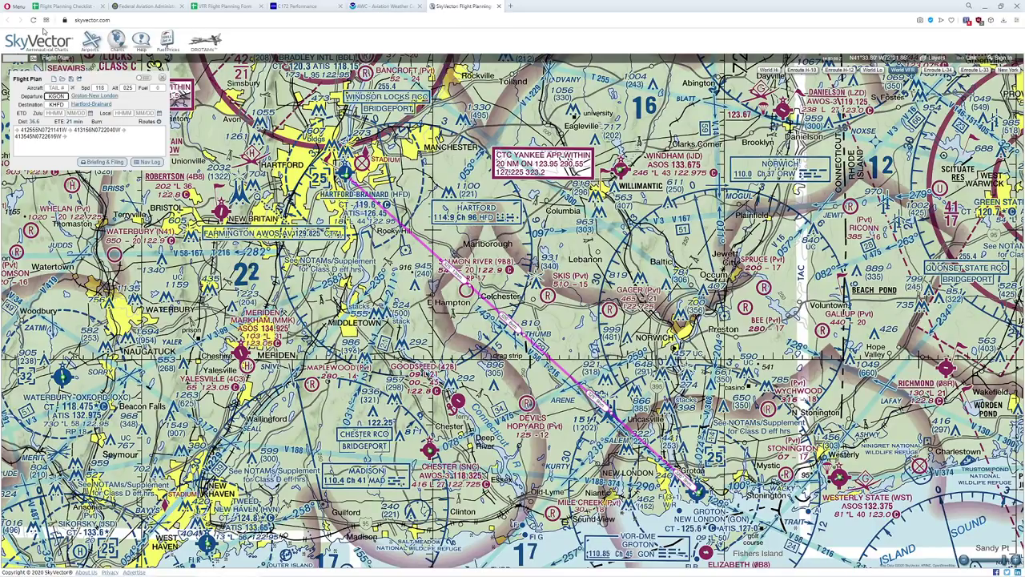
# Step: Review the Flight Planning Checklist's cloud clearance and climb/descent questions, plus its section on computing airspeed, distance and time
pyautogui.click(70, 7)
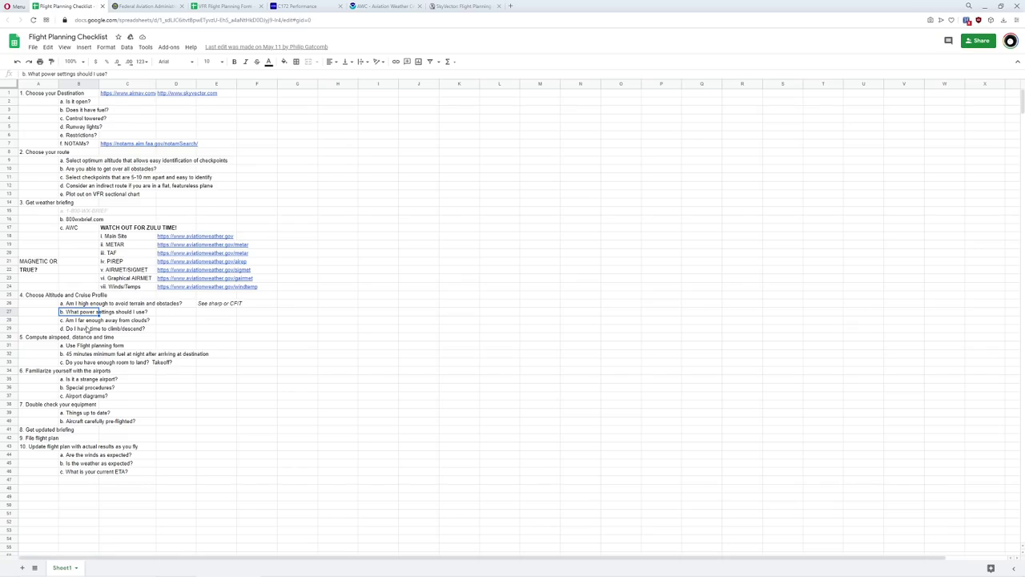
pyautogui.click(78, 322)
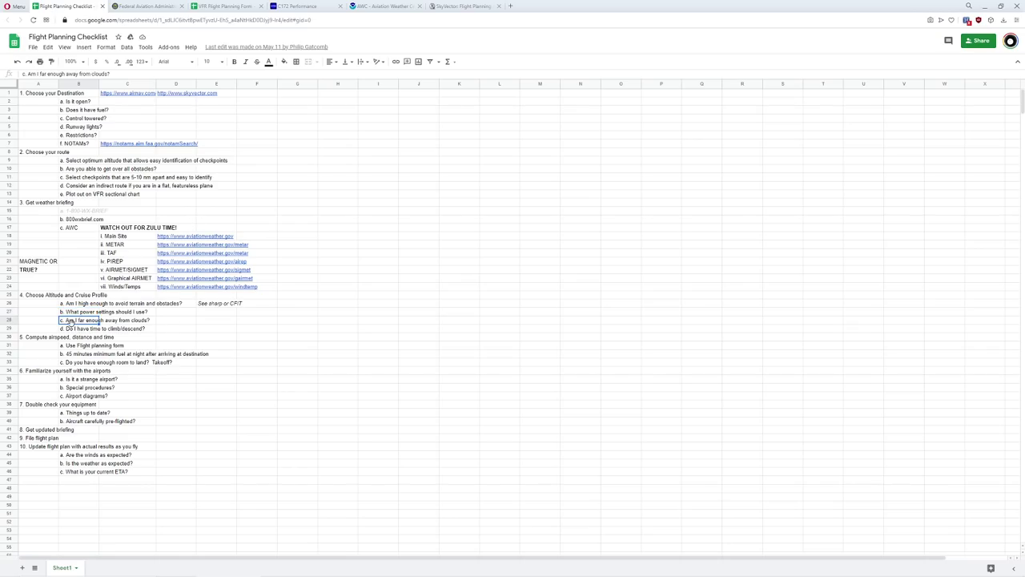
pyautogui.click(75, 330)
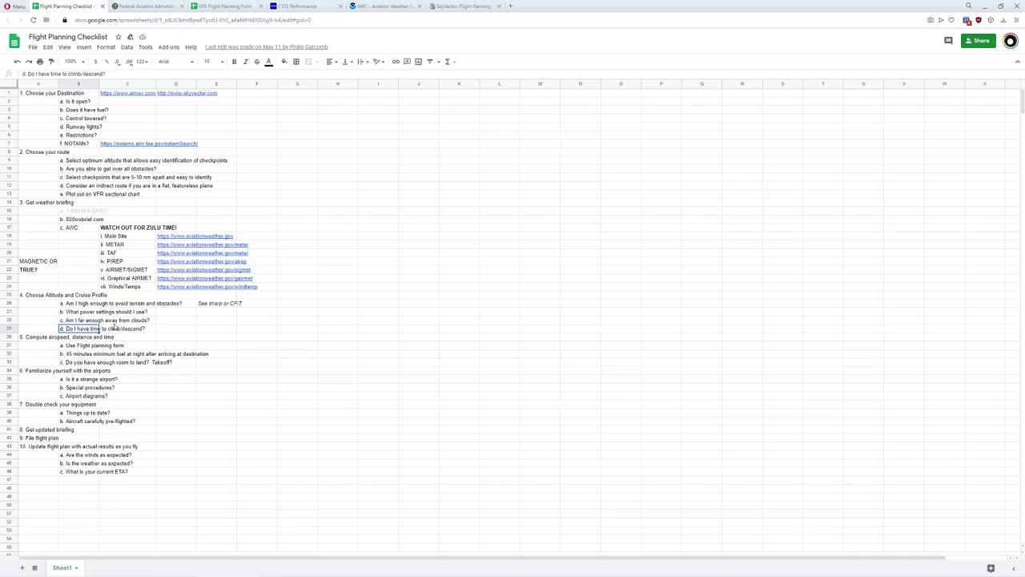
pyautogui.click(81, 337)
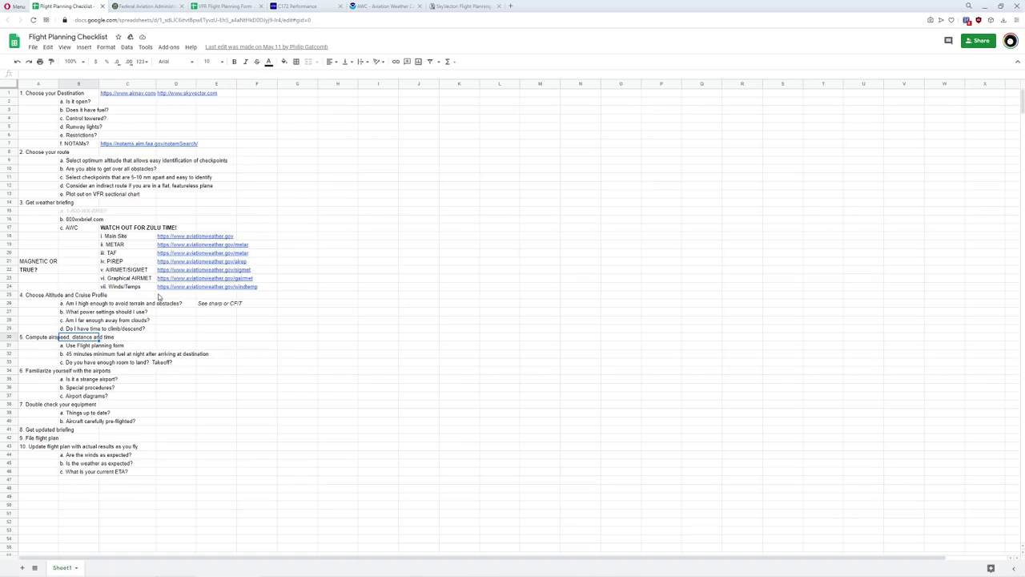
pyautogui.click(37, 338)
pyautogui.moveTo(37, 342); pyautogui.dragTo(205, 362)
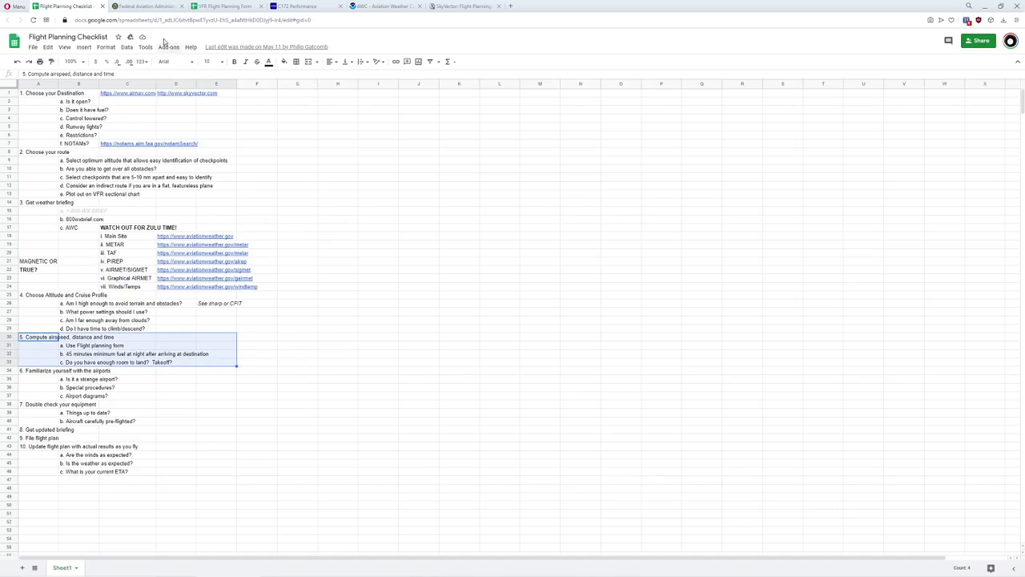
# Step: Set the CAS value in the Navigation Log's header to 116
pyautogui.click(204, 11)
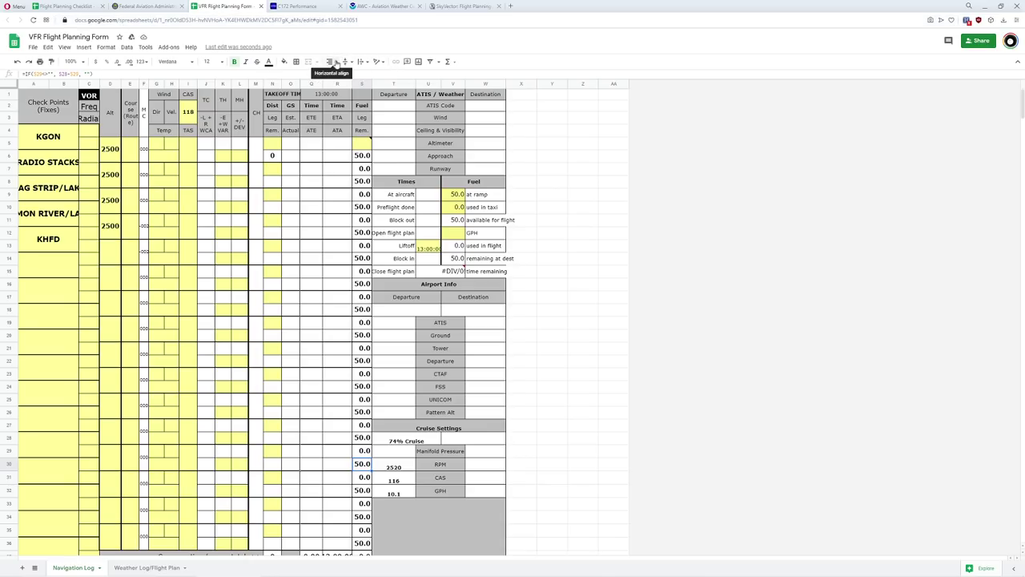
pyautogui.click(188, 113)
pyautogui.write('116')
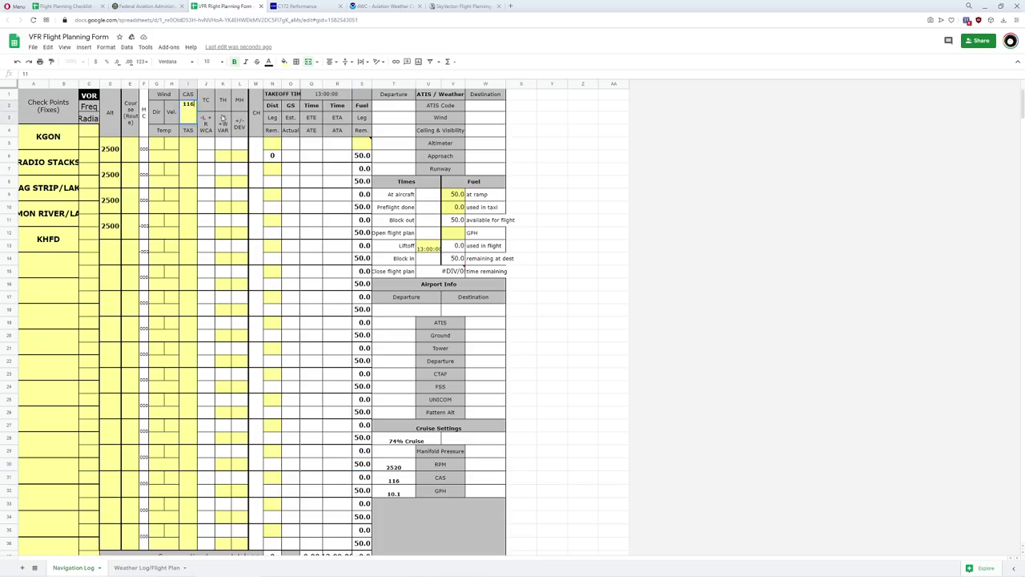
pyautogui.press('Return')
# Step: Set the flight plan's speed to 116 in SkyVector for the KGON to KHFD route
pyautogui.click(390, 8)
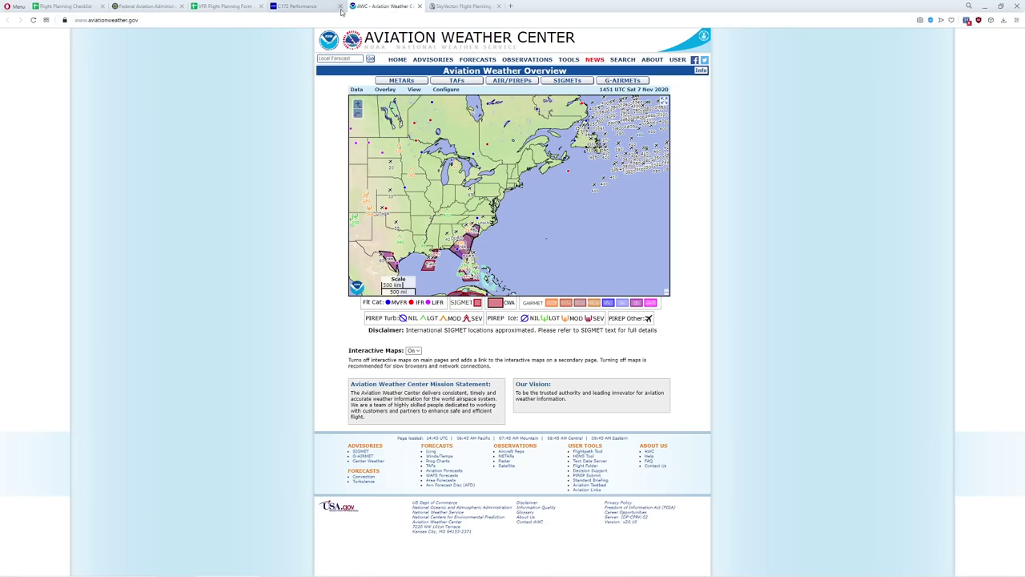
pyautogui.click(446, 8)
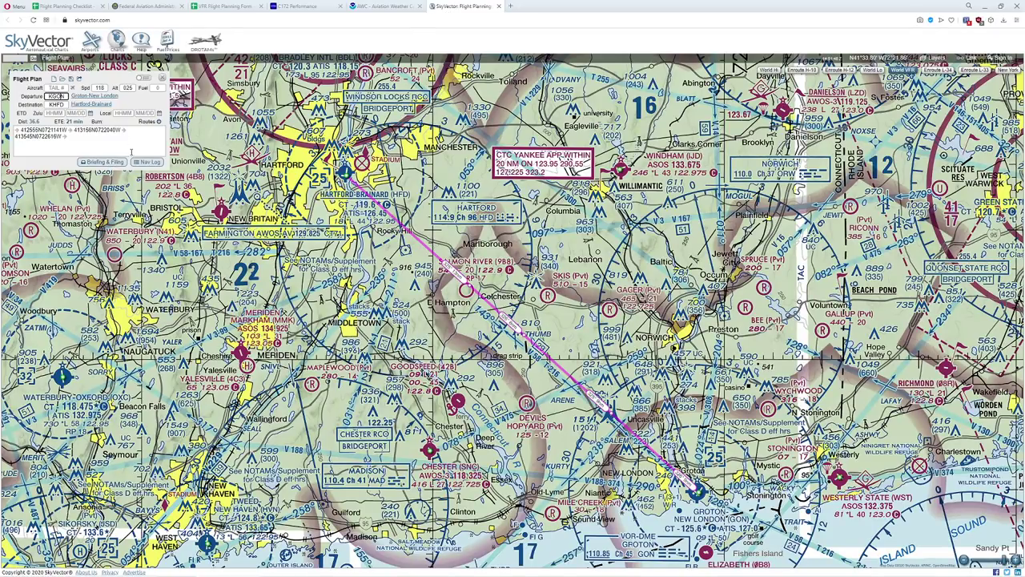
pyautogui.click(100, 88)
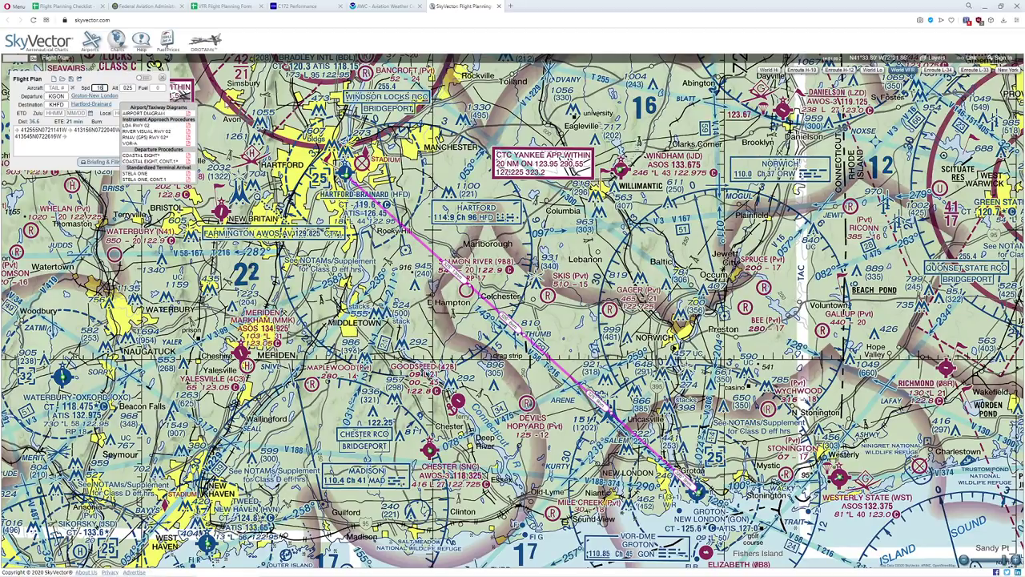
pyautogui.write('118')
pyautogui.press('Return')
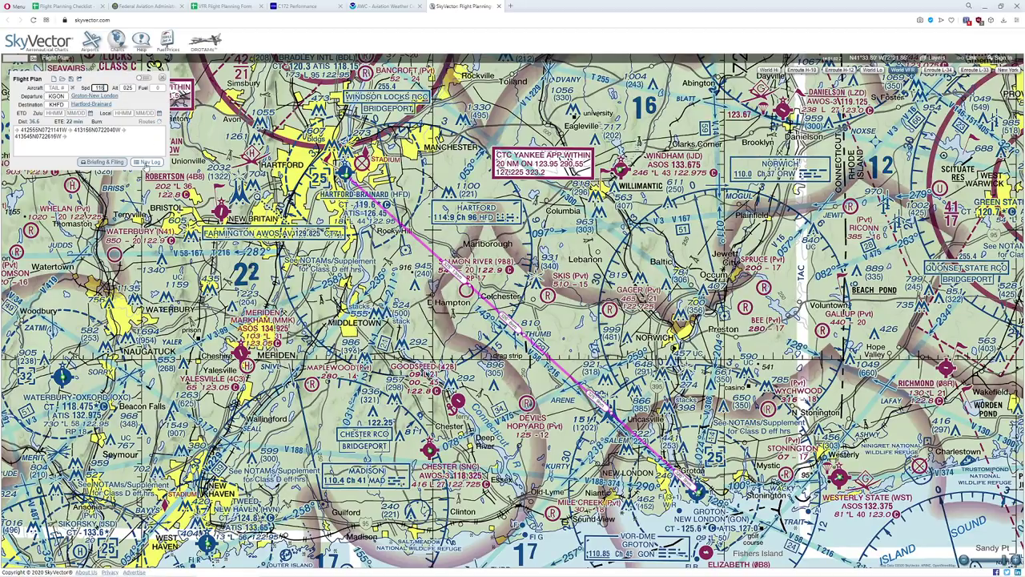
# Step: Generate SkyVector's nav log for the KGON to KHFD flight and enlarge its waypoint table to read each leg's altitude and wind
pyautogui.click(149, 163)
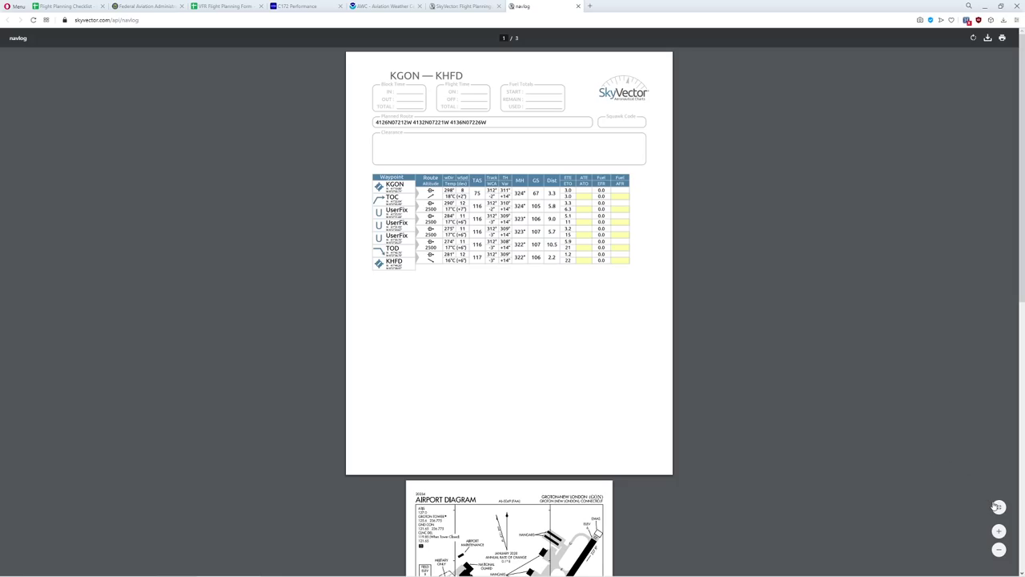
pyautogui.click(997, 506)
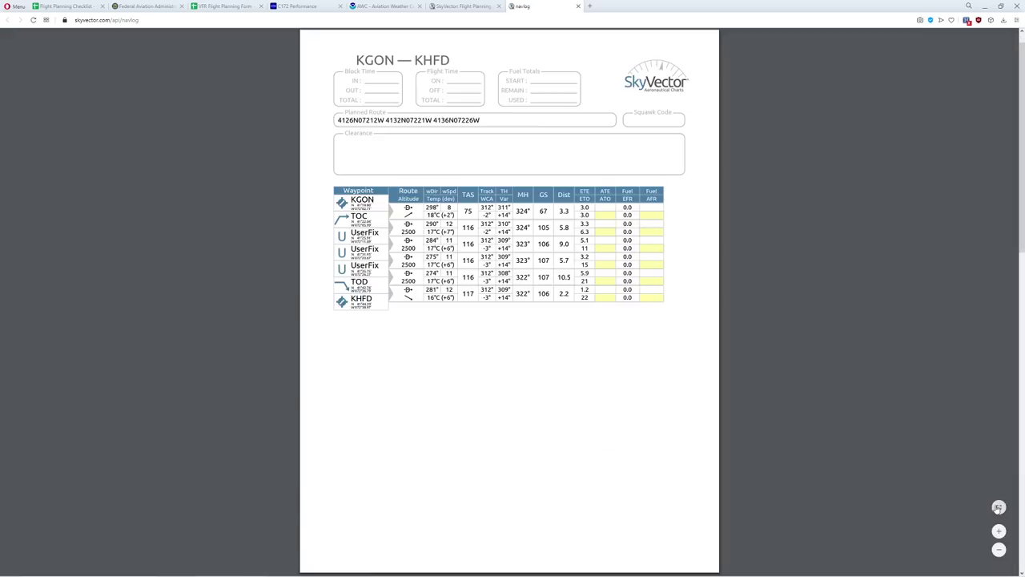
pyautogui.click(998, 506)
pyautogui.scroll(-5, 840, 439)
pyautogui.scroll(2, 546, 346)
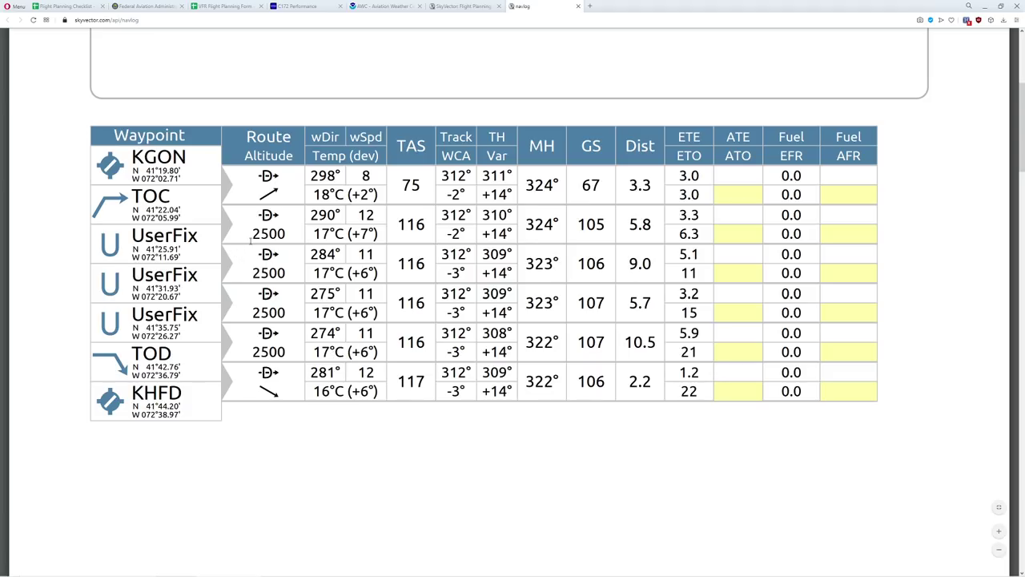
pyautogui.moveTo(250, 234); pyautogui.dragTo(285, 234)
pyautogui.click(318, 253)
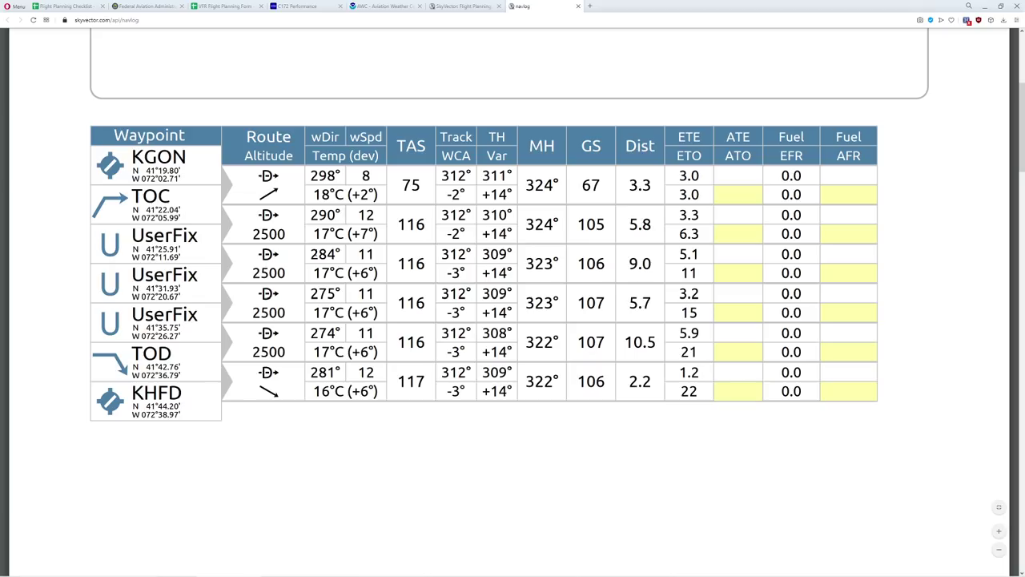